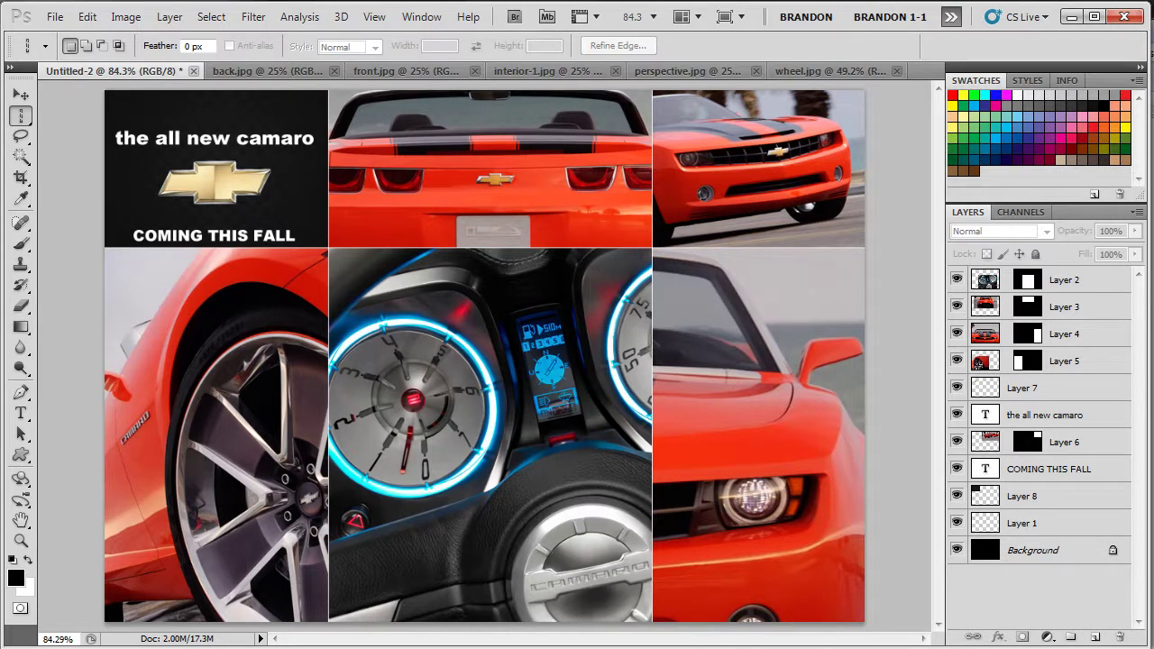
Look through the open documents, from the finished collage to the wheel.jpg source photo.
{"action": "key", "text": "ctrl+Tab"}
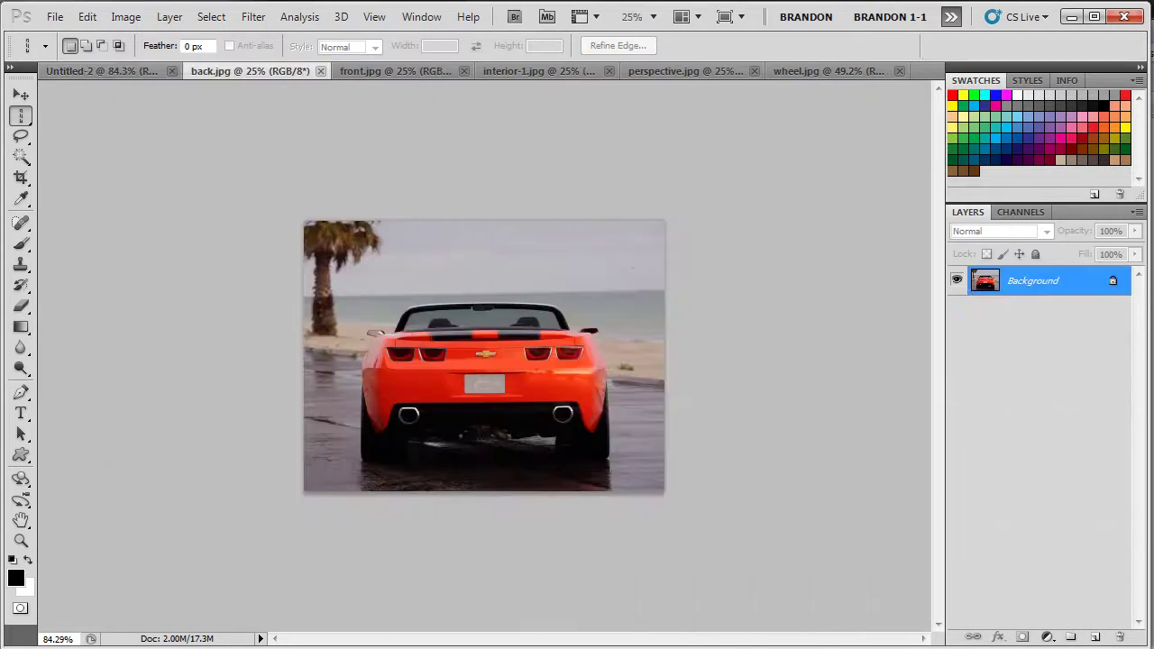
{"action": "key", "text": "ctrl+Tab"}
{"action": "key", "text": "ctrl+Tab"}
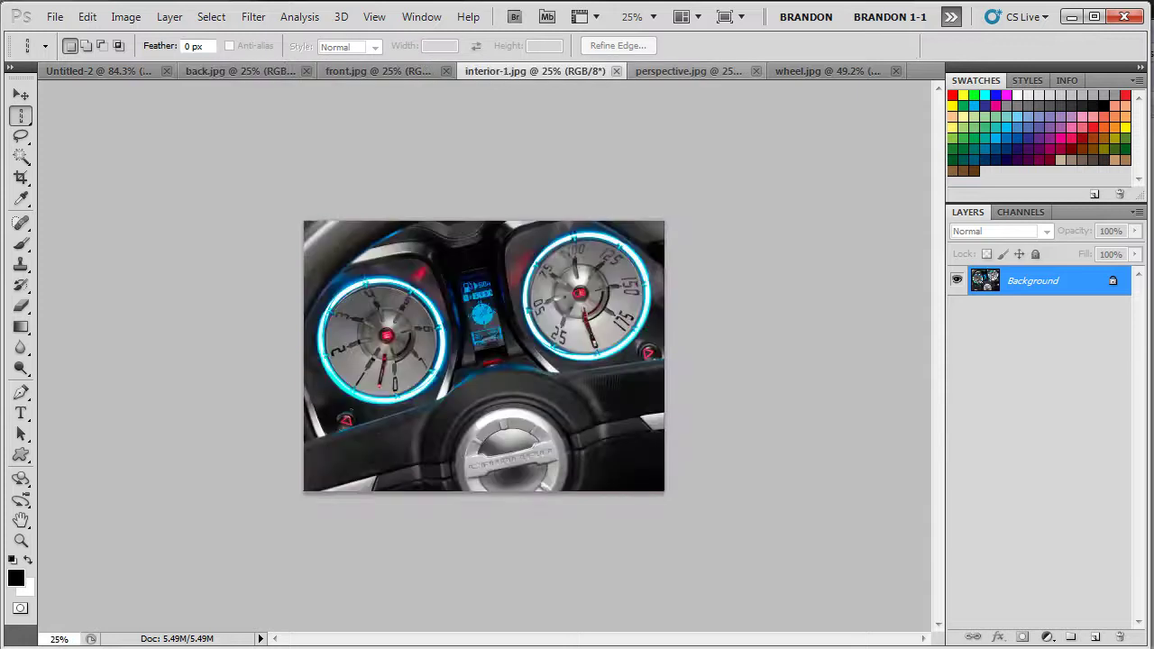
{"action": "key", "text": "ctrl+Tab"}
{"action": "key", "text": "ctrl+Tab"}
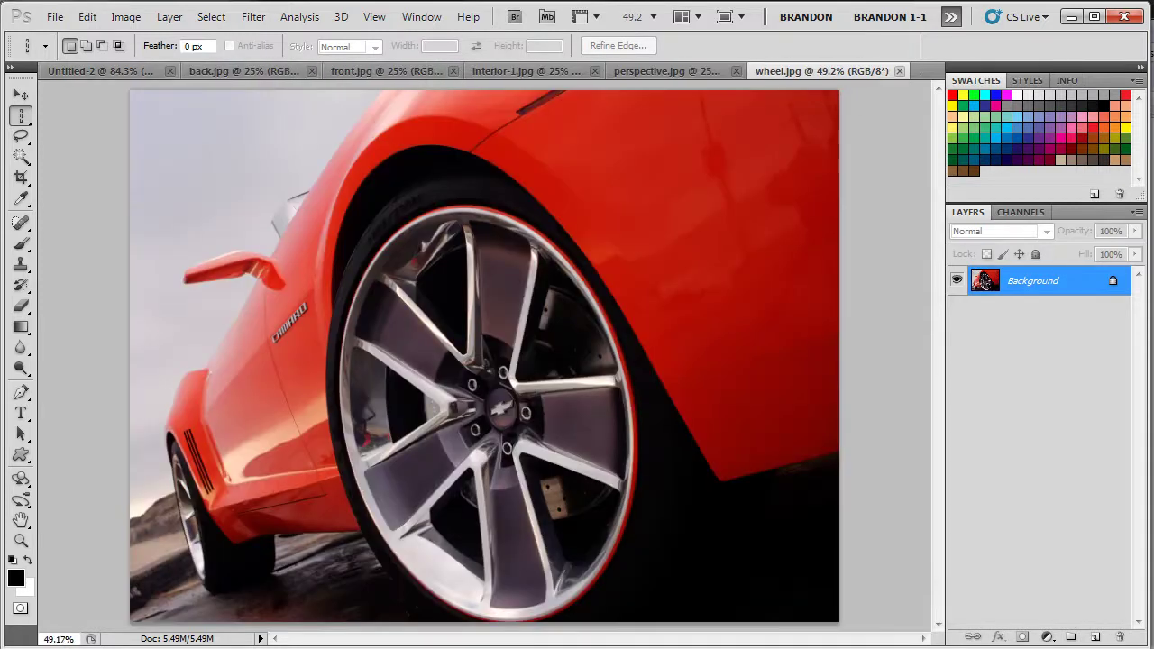
Create a 10 x 7 inch RGB document at 100 pixels/inch and fill its background with black.
{"action": "left_click", "coordinate": [55, 16]}
{"action": "left_click", "coordinate": [70, 36]}
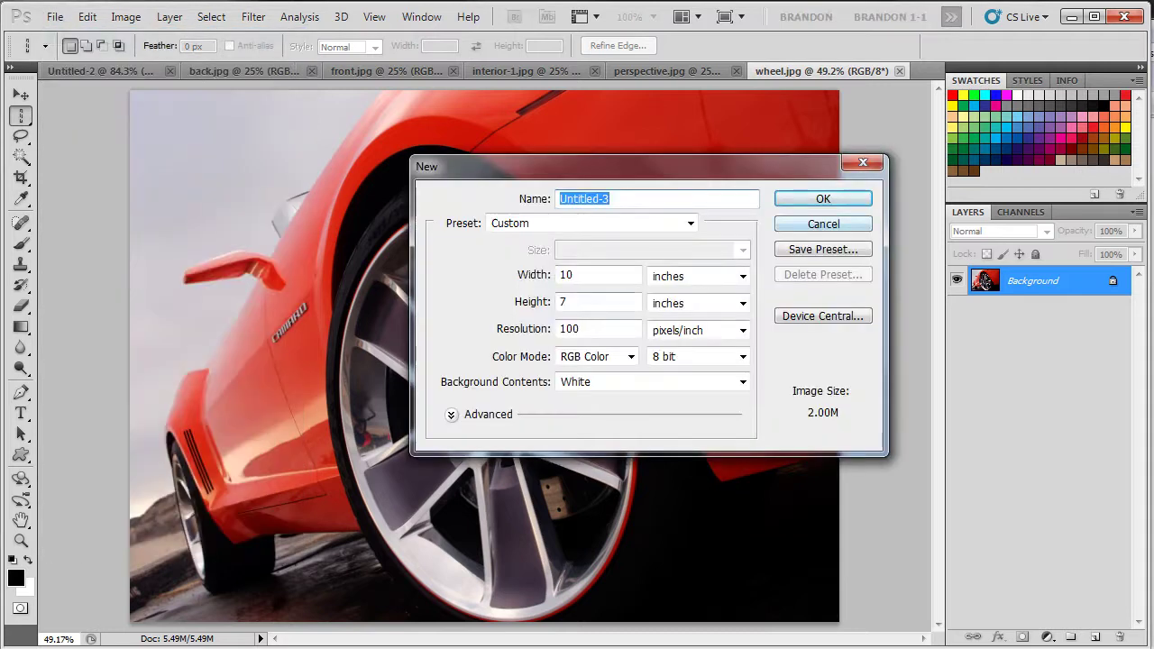
{"action": "key", "text": "Return"}
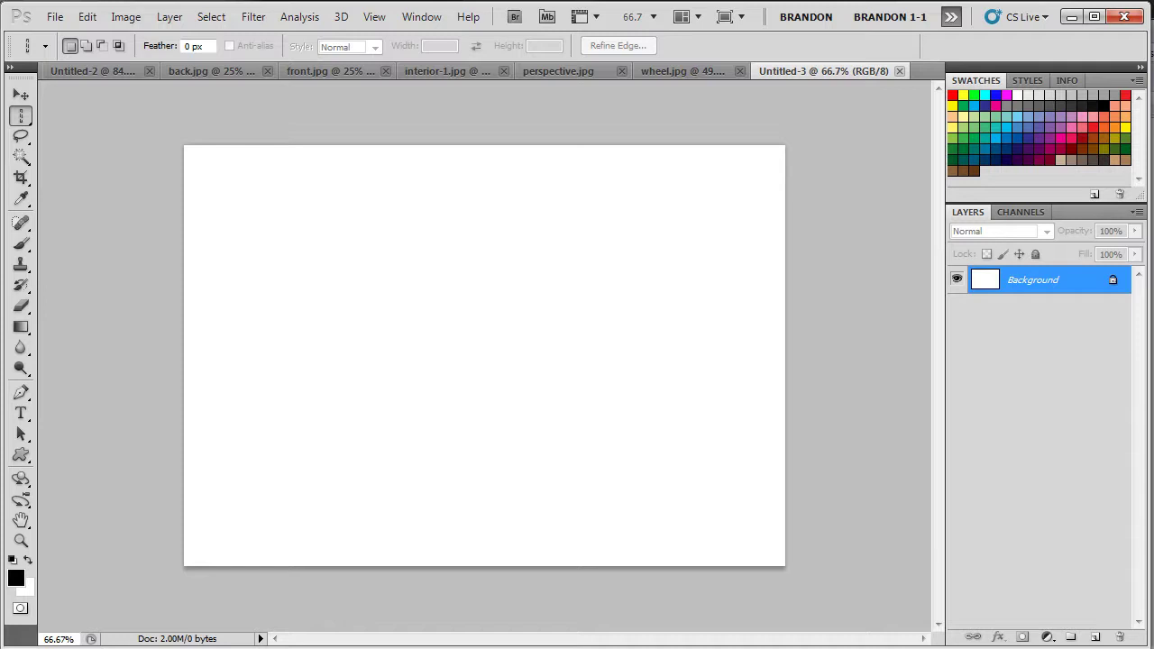
{"action": "key", "text": "ctrl+0"}
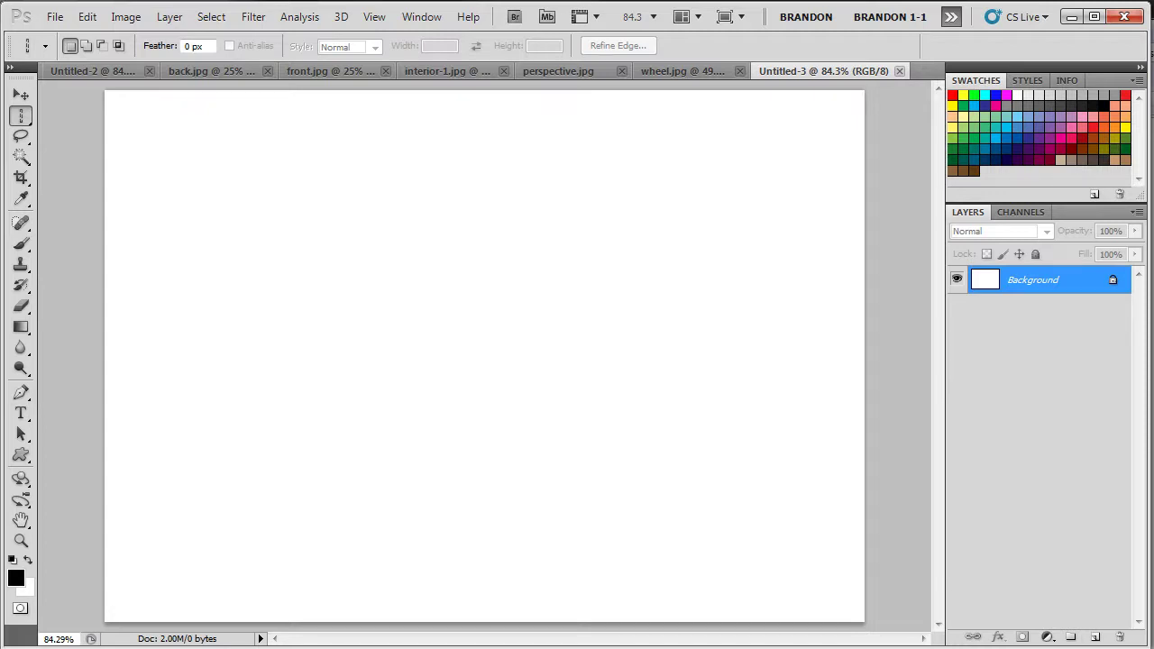
{"action": "key", "text": "alt+BackSpace"}
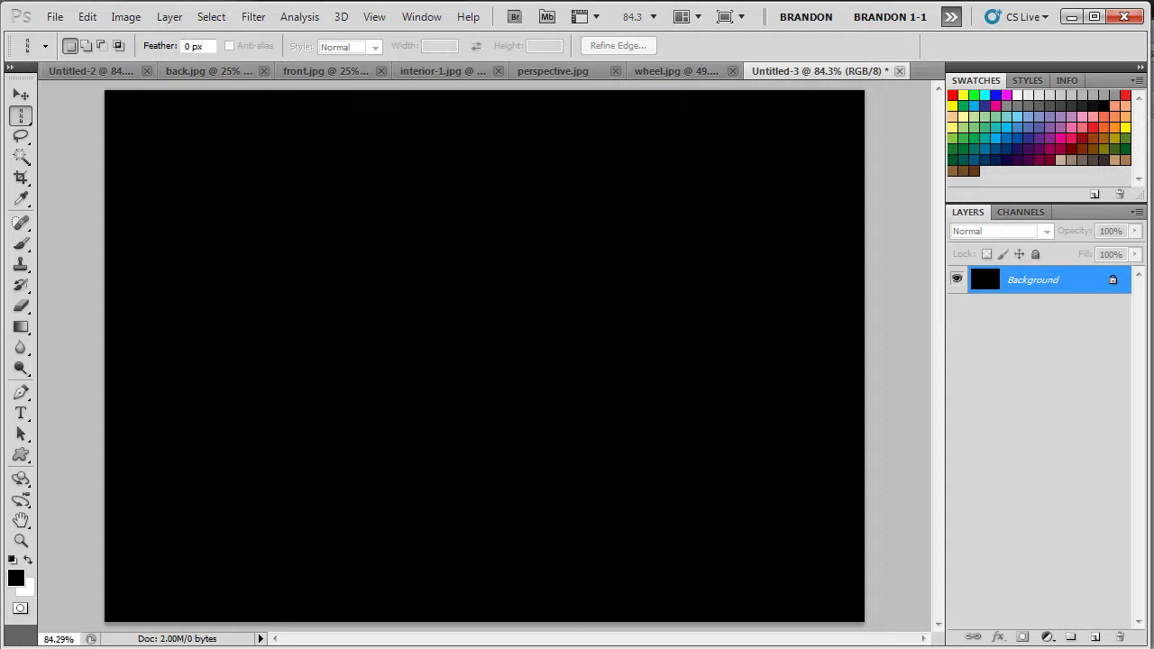
Show the rulers and place a horizontal guide at about 1.8 inches and vertical guides at about 3.7 and 7.5 inches.
{"action": "left_click", "coordinate": [375, 17]}
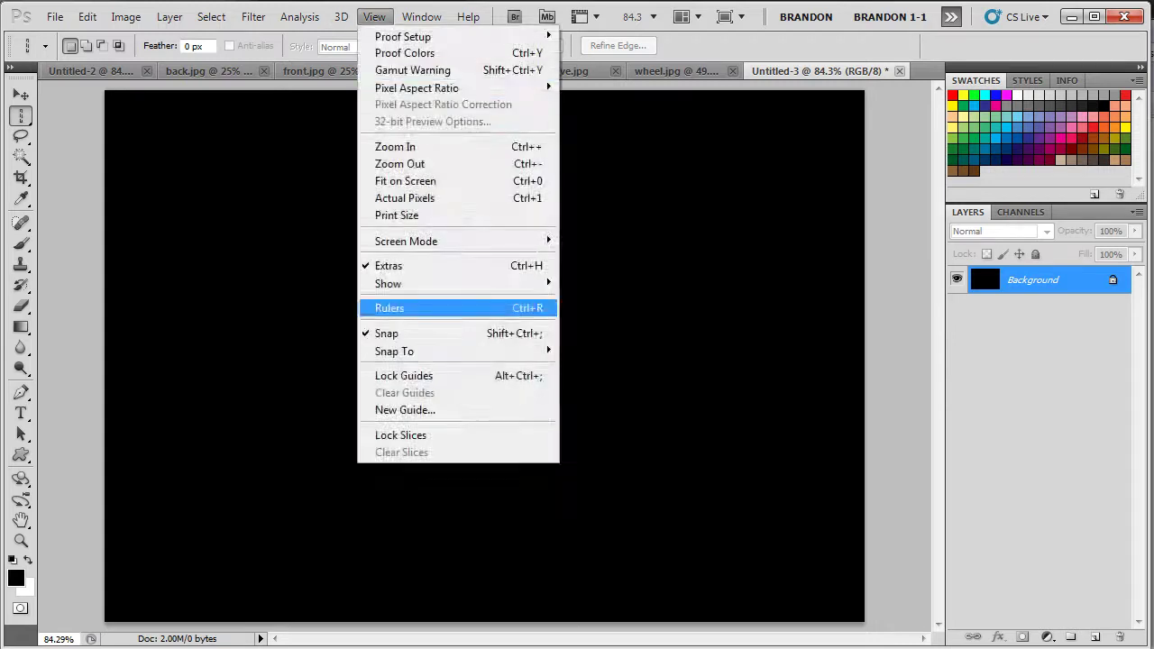
{"action": "left_click", "coordinate": [388, 309]}
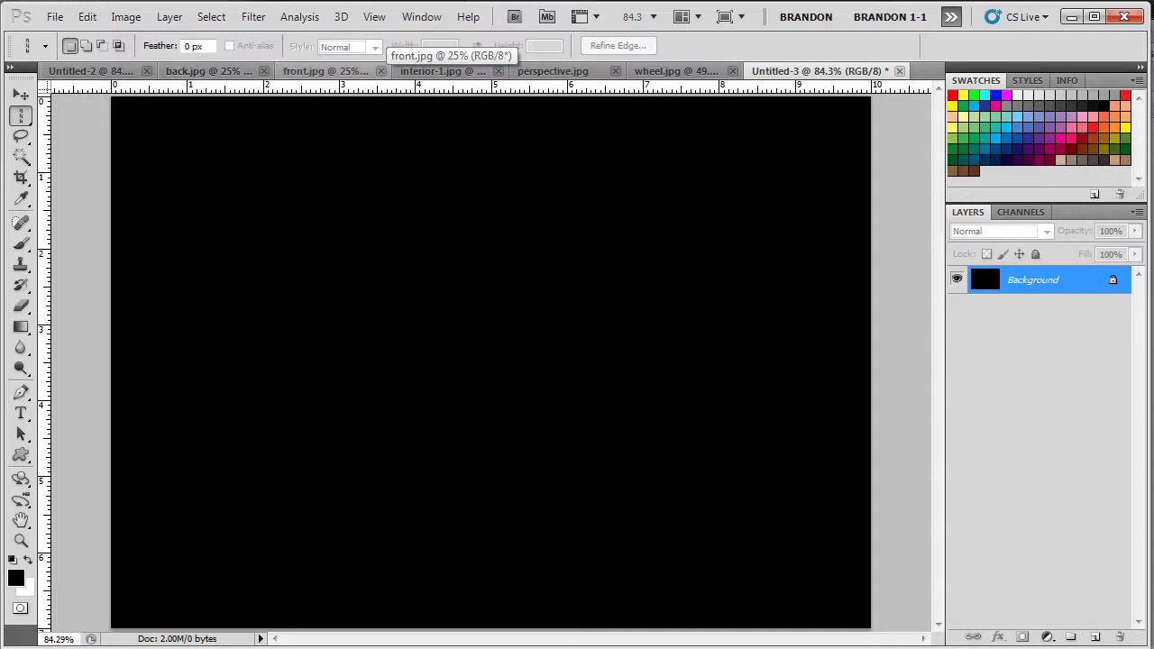
{"action": "left_click_drag", "start_coordinate": [377, 87], "coordinate": [377, 247]}
{"action": "left_click_drag", "start_coordinate": [451, 247], "coordinate": [451, 235]}
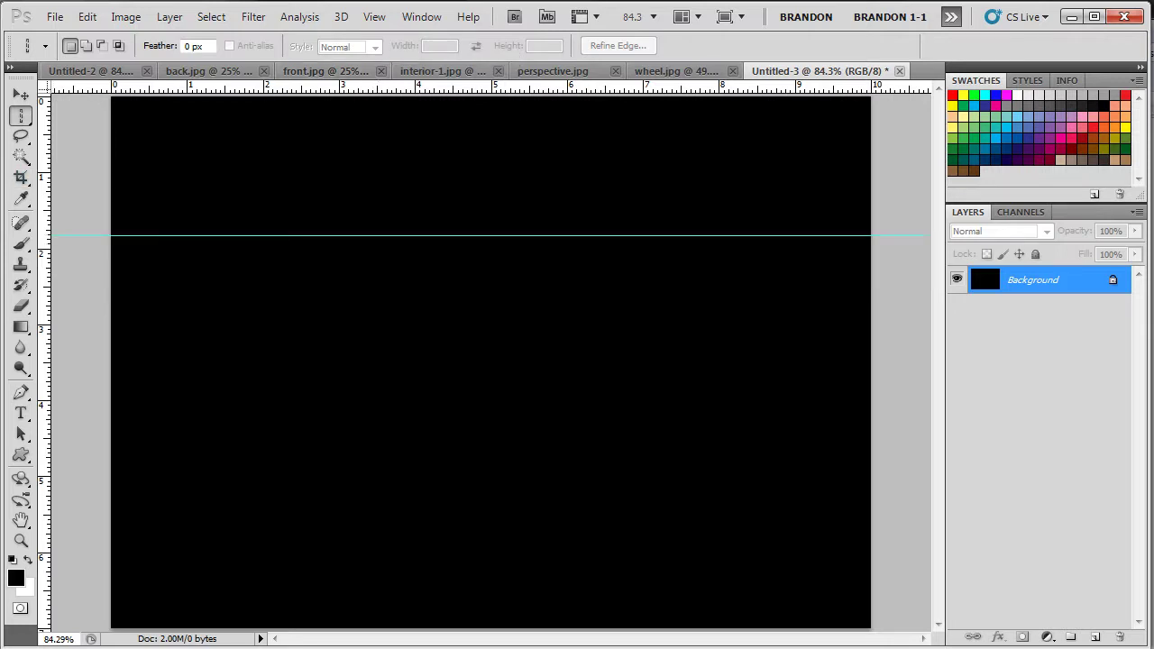
{"action": "left_click_drag", "start_coordinate": [64, 360], "coordinate": [391, 360]}
{"action": "left_click_drag", "start_coordinate": [43, 360], "coordinate": [684, 360]}
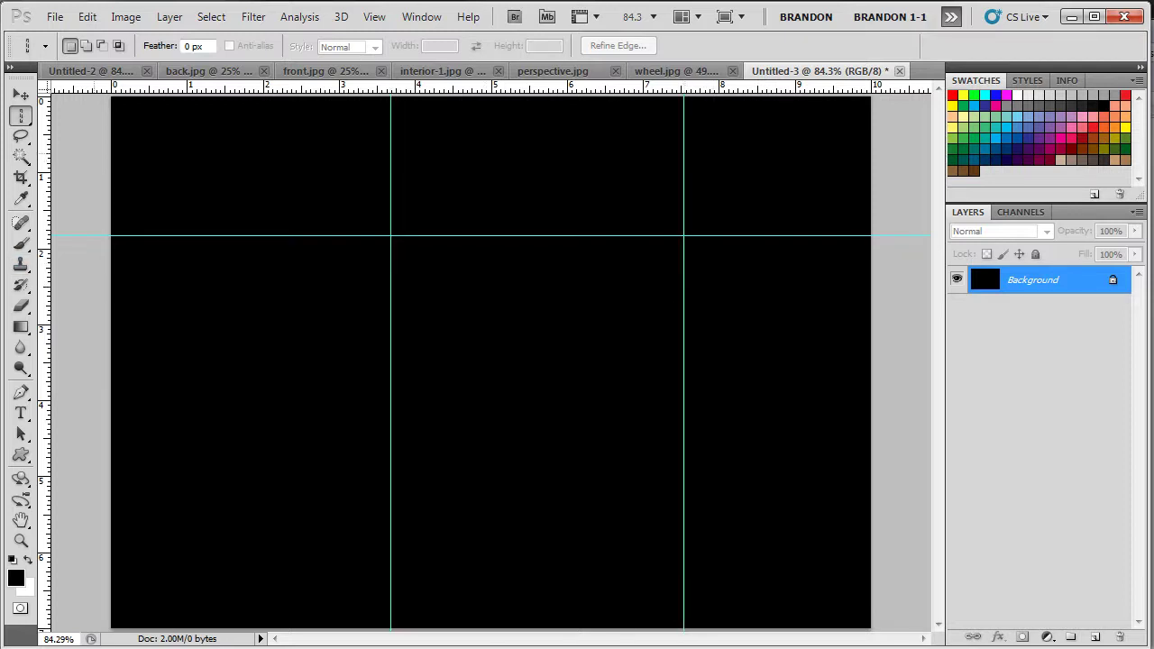
Move the first vertical guide to about 3.5 inches and compare the layout with the finished collage in Untitled-2.
{"action": "key", "text": "v"}
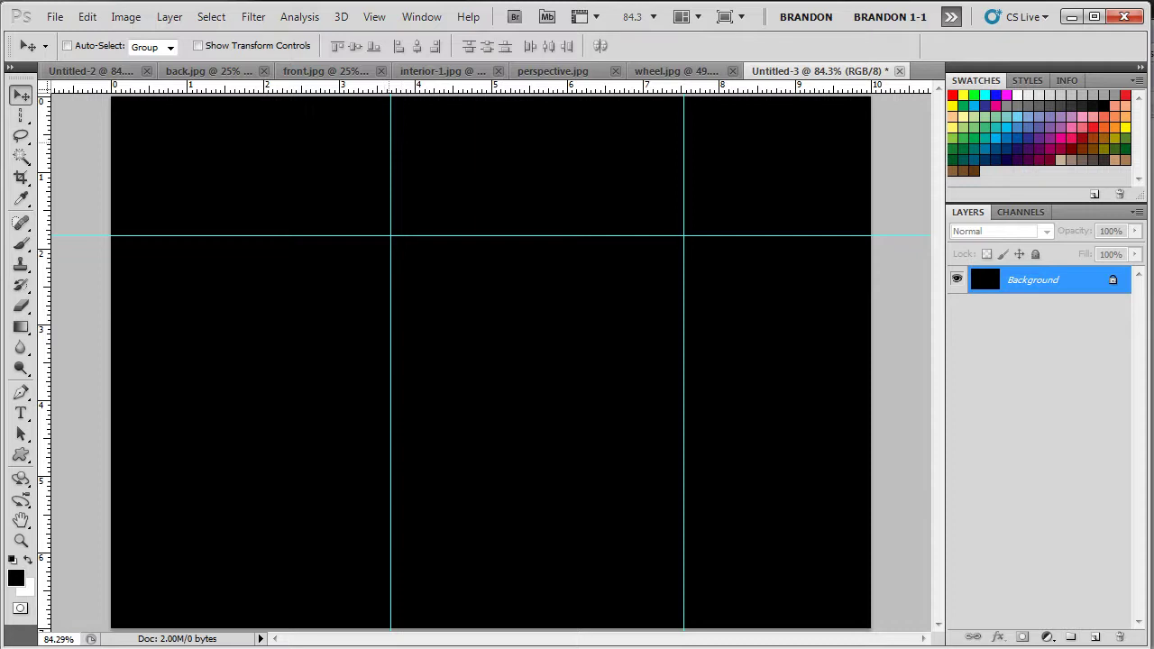
{"action": "left_click_drag", "start_coordinate": [391, 144], "coordinate": [375, 144]}
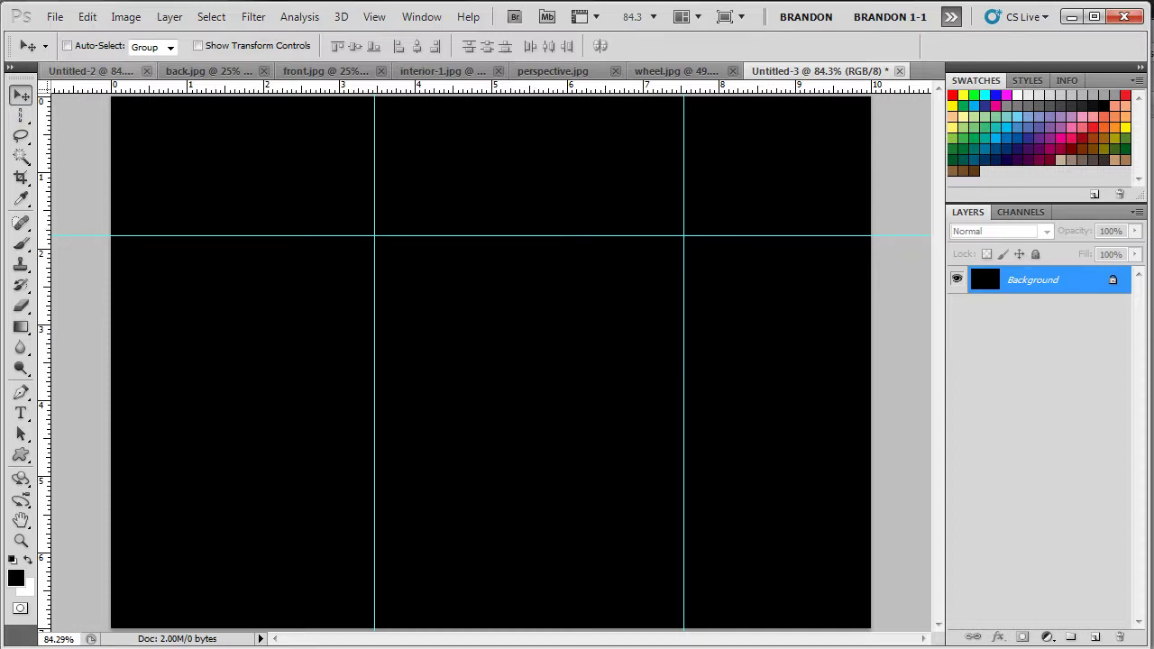
{"action": "left_click", "coordinate": [90, 70]}
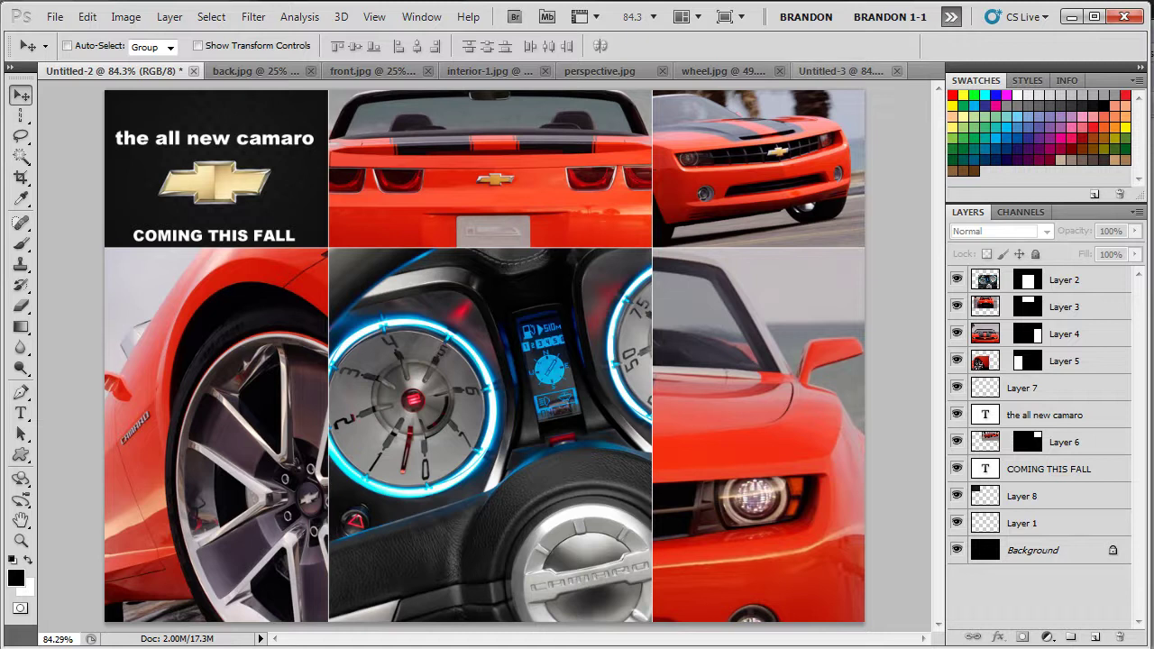
{"action": "left_click", "coordinate": [834, 70]}
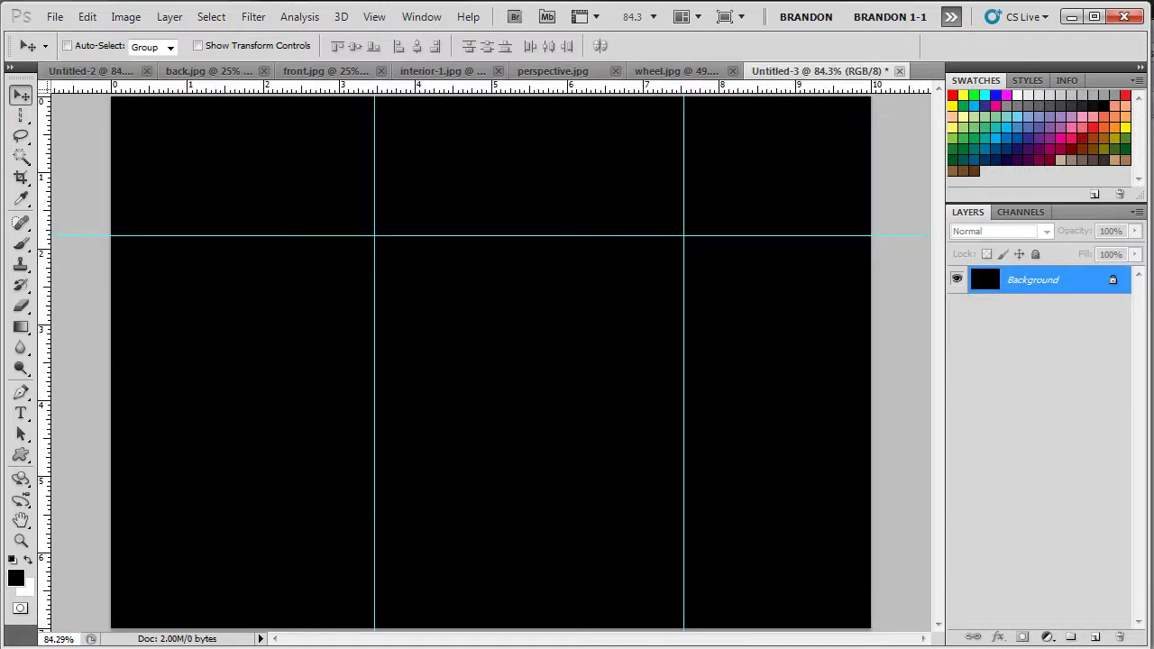
Select a single pixel row along the horizontal guide and fill it with white on a new layer.
{"action": "left_click", "coordinate": [21, 115]}
{"action": "left_click", "coordinate": [90, 113]}
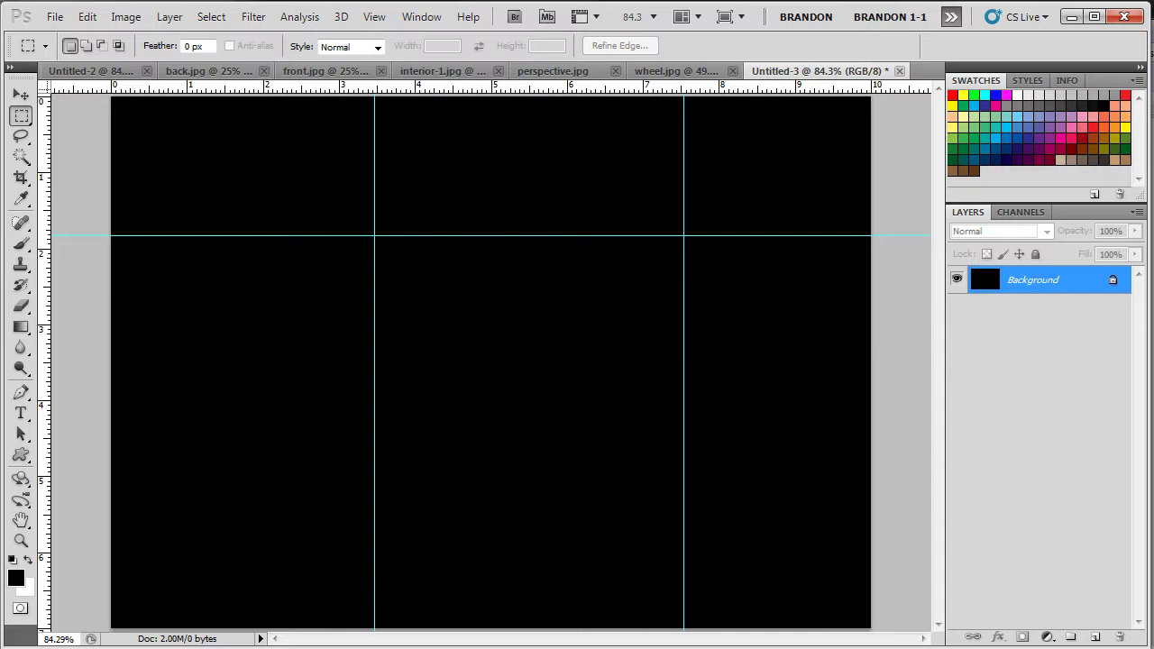
{"action": "left_click", "coordinate": [21, 116]}
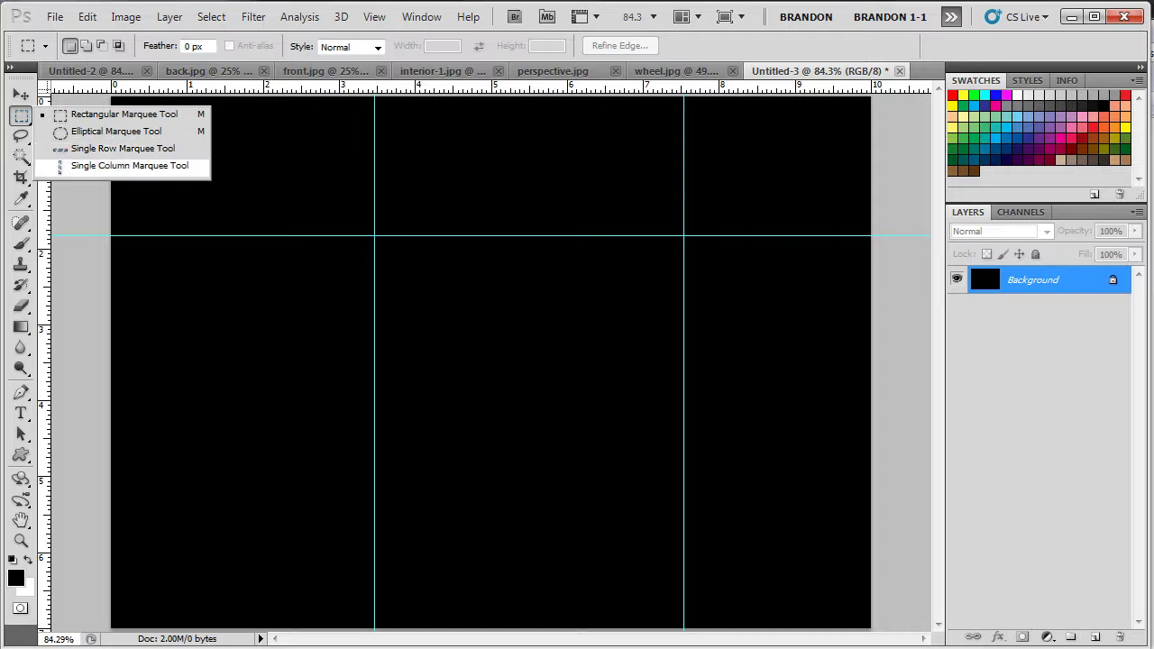
{"action": "left_click", "coordinate": [123, 148]}
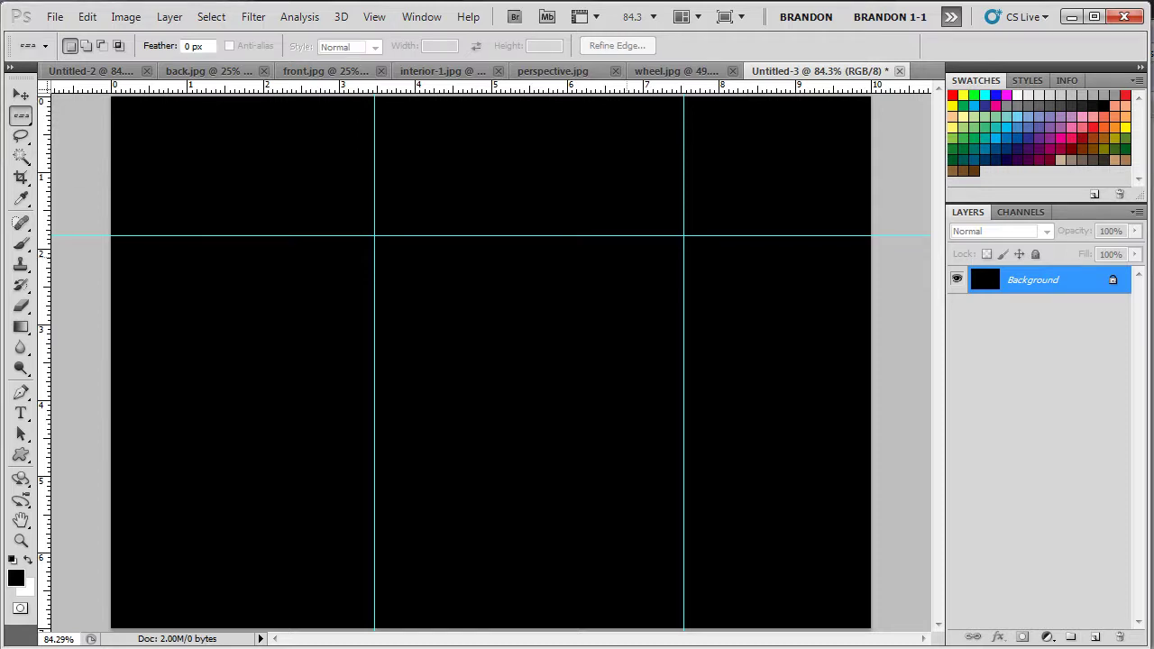
{"action": "mouse_move", "coordinate": [590, 125]}
{"action": "left_mouse_down"}
{"action": "mouse_move", "coordinate": [569, 236]}
{"action": "mouse_move", "coordinate": [567, 160]}
{"action": "mouse_move", "coordinate": [547, 237]}
{"action": "left_mouse_up"}
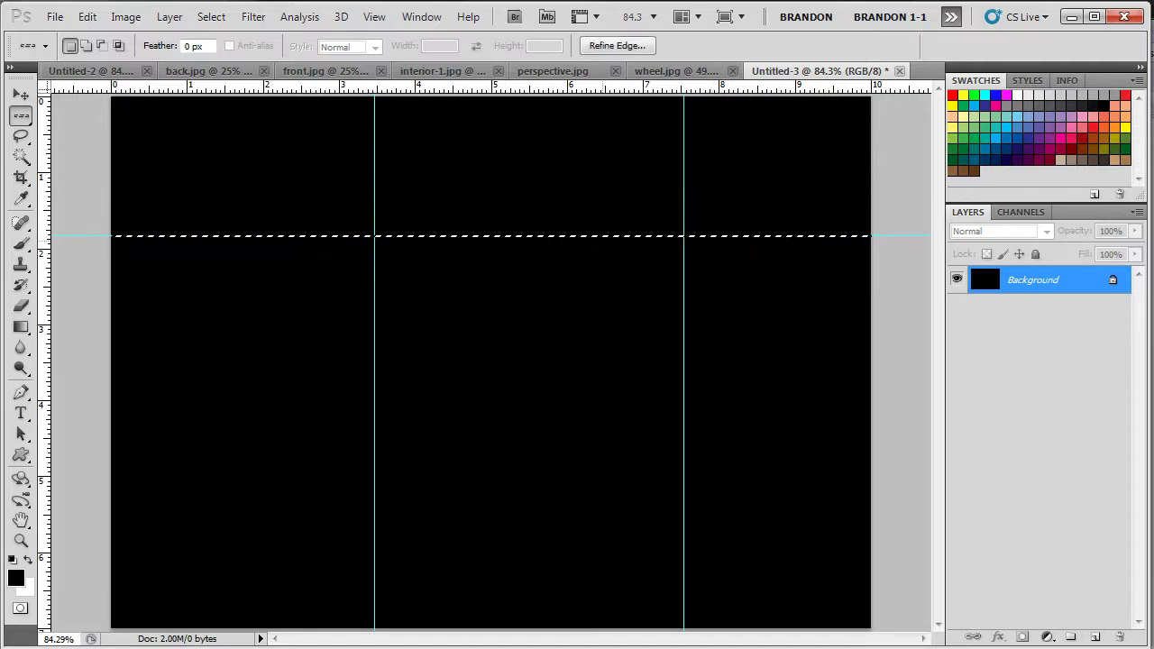
{"action": "left_click", "coordinate": [1095, 637]}
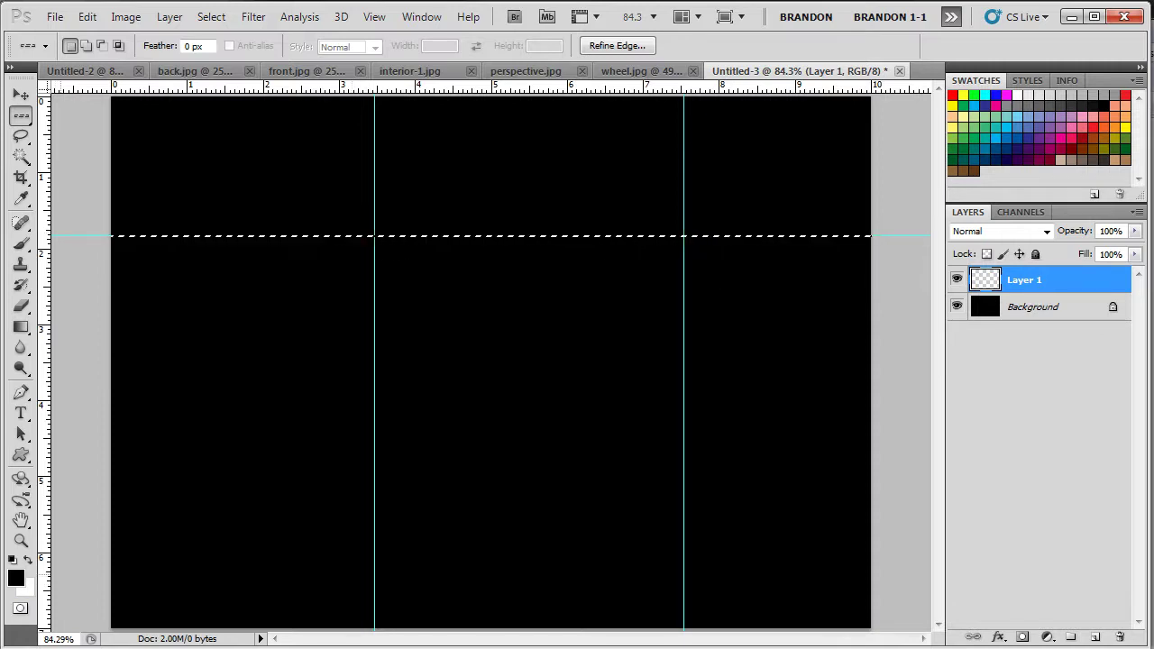
{"action": "key", "text": "ctrl+BackSpace"}
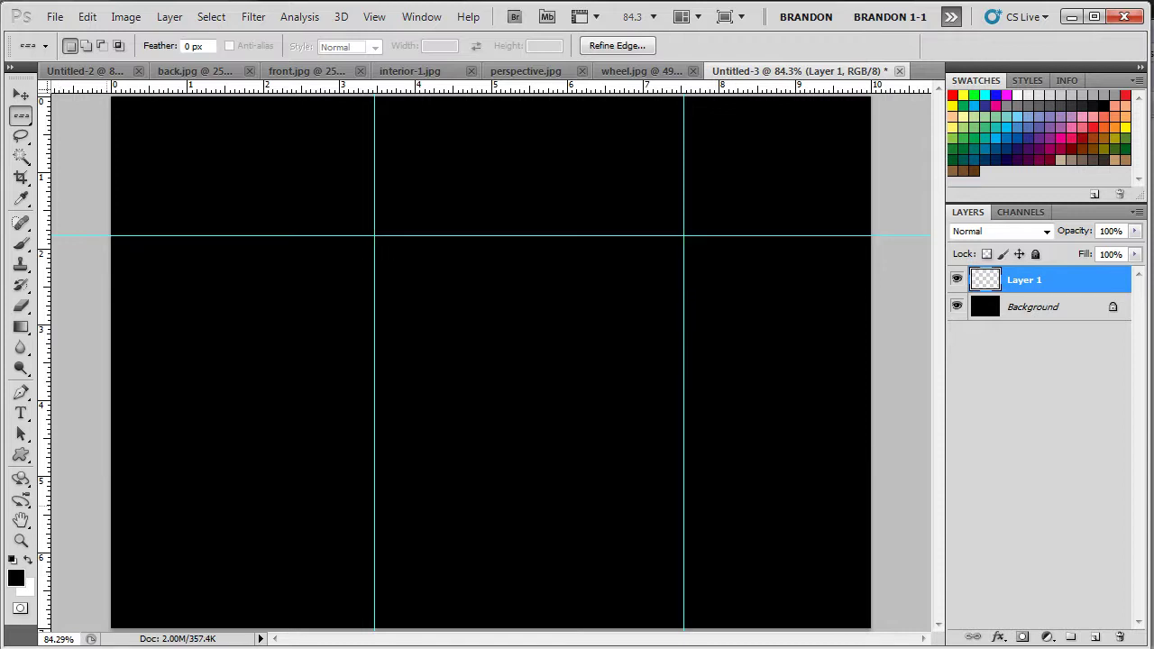
{"action": "key", "text": "ctrl+d"}
{"action": "key", "text": "ctrl+h"}
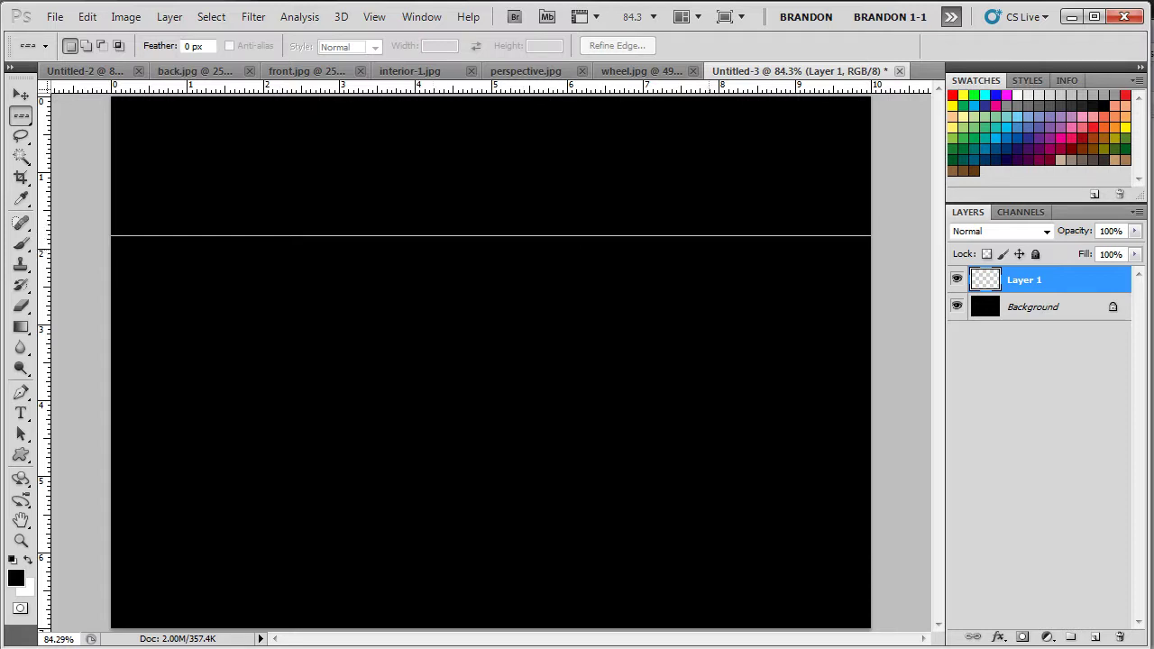
{"action": "key", "text": "ctrl+semicolon"}
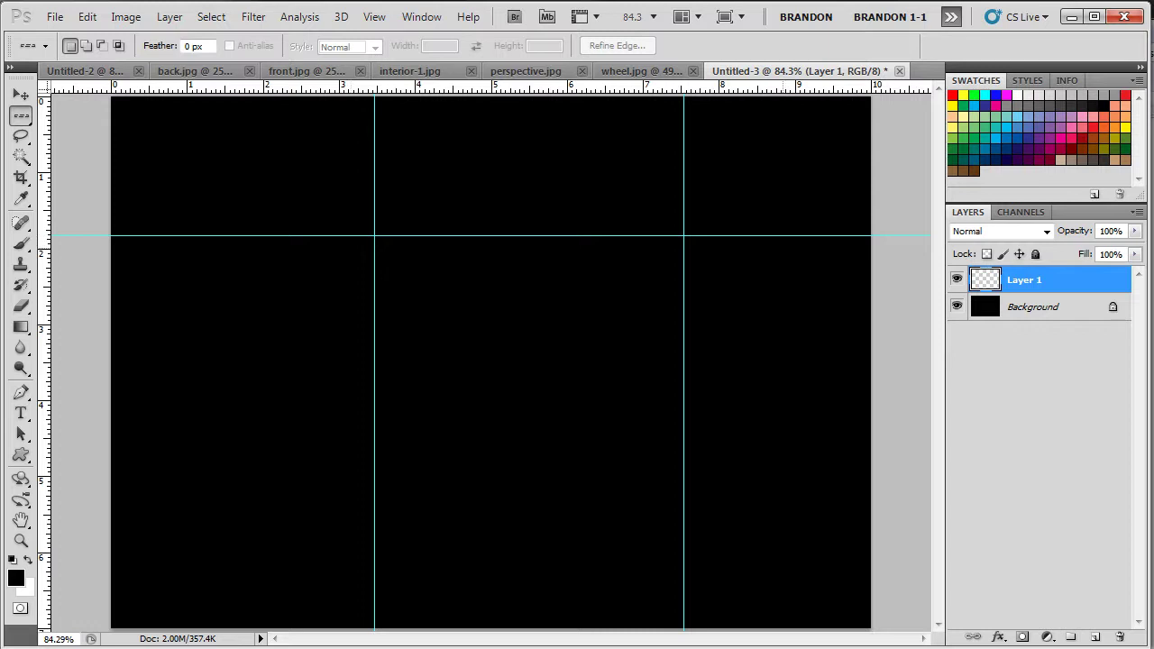
Fill single-column selections along both vertical guides with white on Layer 1 and clear all the guides.
{"action": "left_click", "coordinate": [21, 116]}
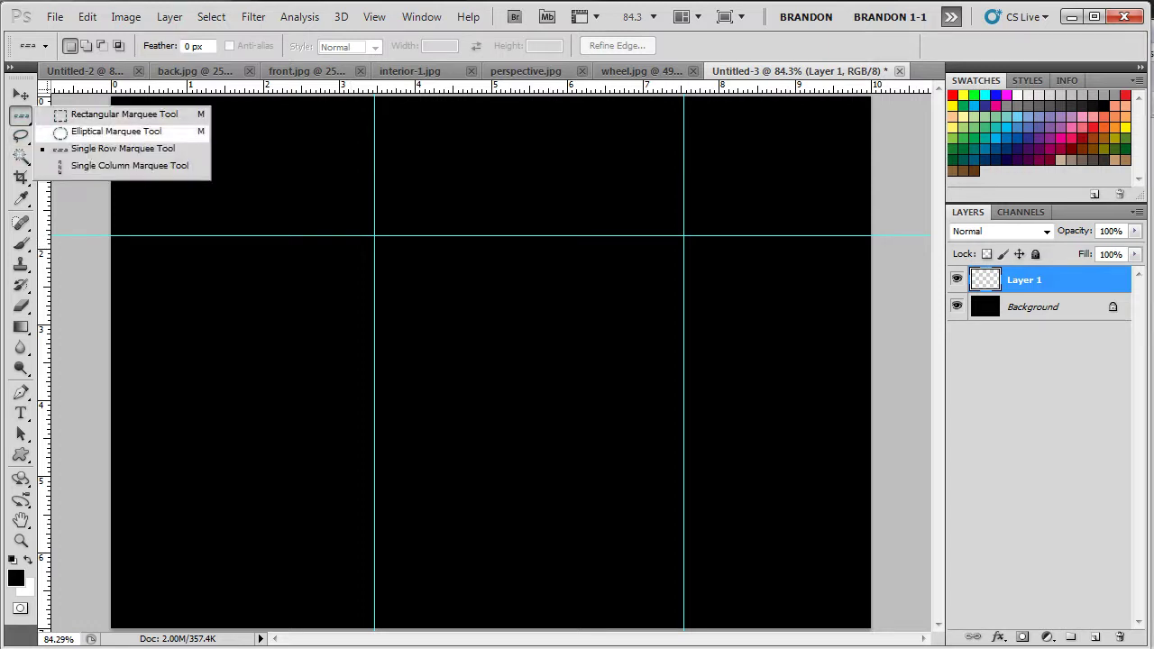
{"action": "left_click", "coordinate": [129, 165]}
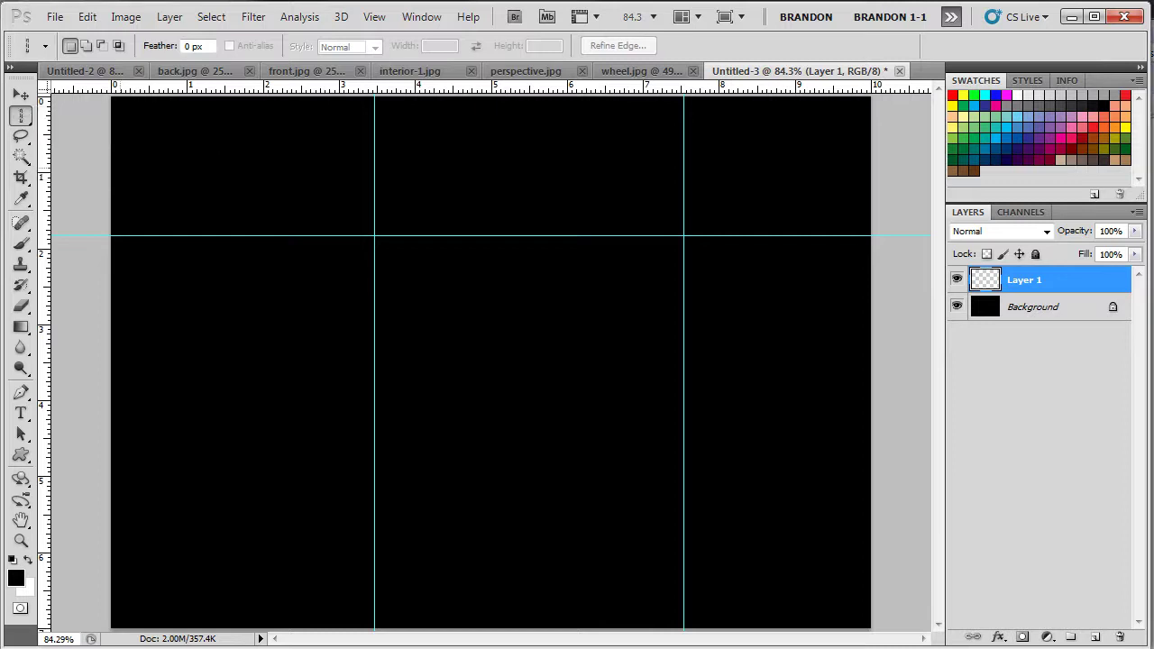
{"action": "left_click_drag", "start_coordinate": [109, 193], "coordinate": [324, 191]}
{"action": "left_click_drag", "start_coordinate": [356, 361], "coordinate": [375, 360]}
{"action": "left_click_drag", "start_coordinate": [471, 215], "coordinate": [669, 220]}
{"action": "left_click_drag", "start_coordinate": [667, 361], "coordinate": [684, 361]}
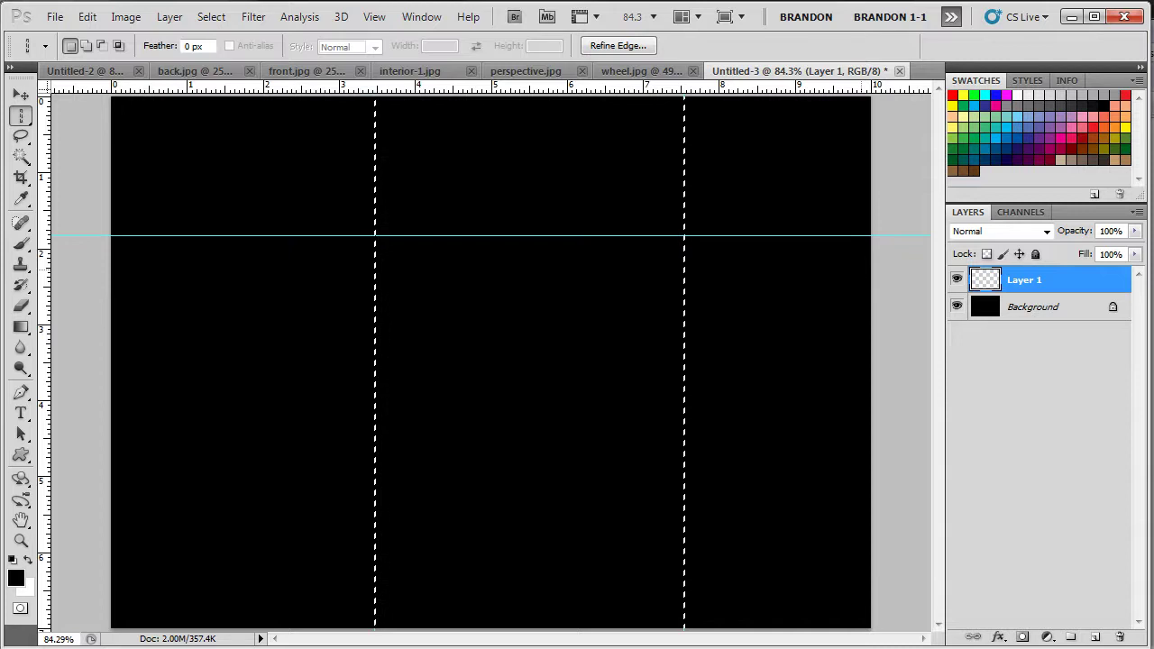
{"action": "key", "text": "ctrl+d"}
{"action": "left_click", "coordinate": [375, 16]}
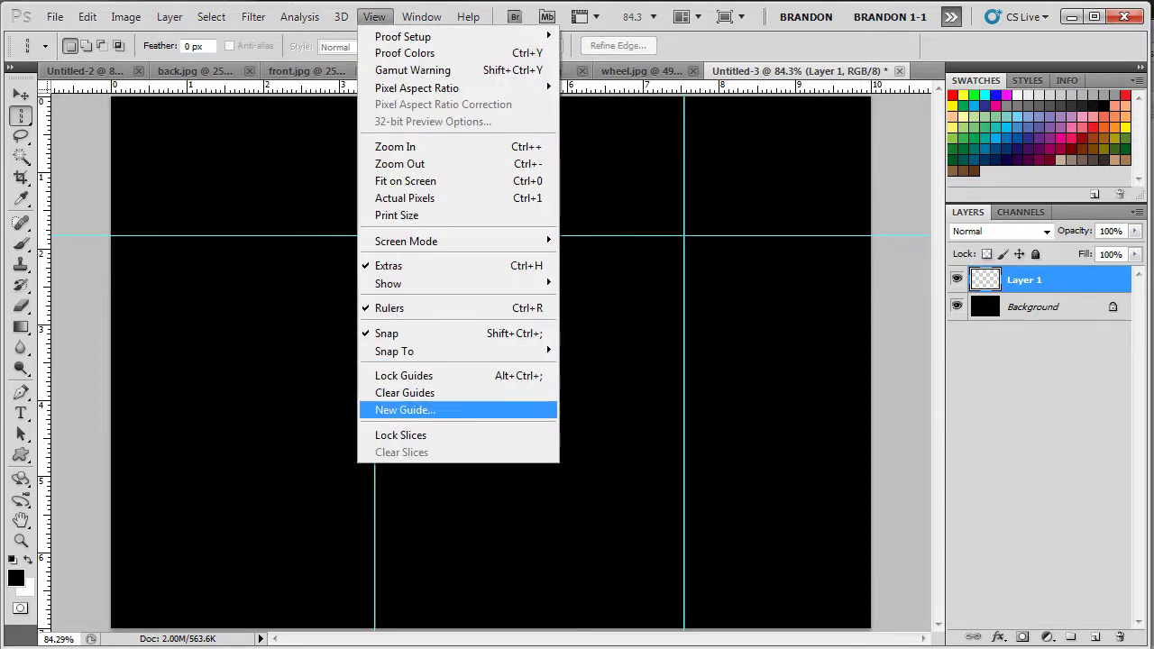
{"action": "left_click", "coordinate": [405, 392]}
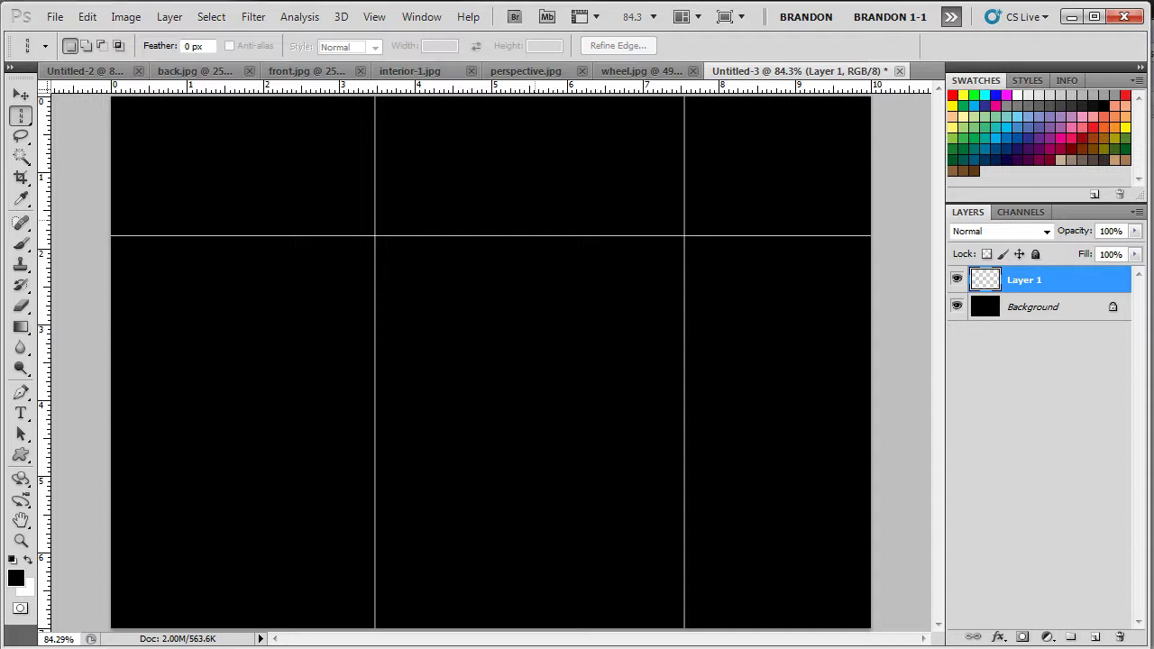
Copy the entire back.jpg photo and return to the Untitled-3 document.
{"action": "left_click", "coordinate": [195, 71]}
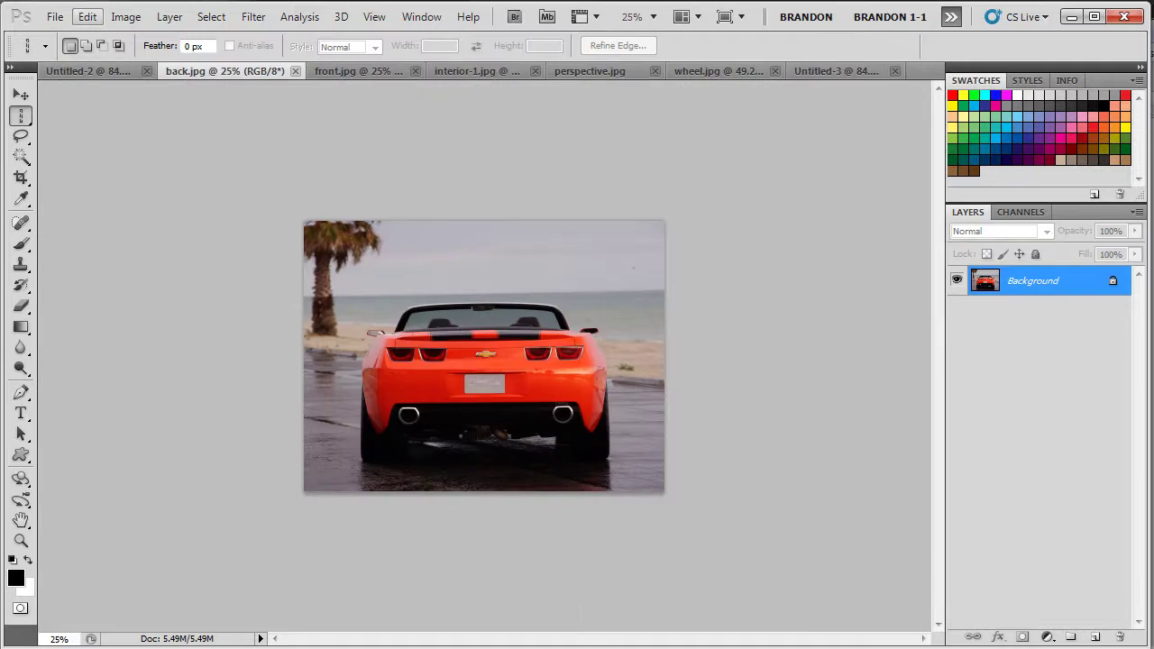
{"action": "left_click", "coordinate": [211, 16]}
{"action": "left_click", "coordinate": [216, 35]}
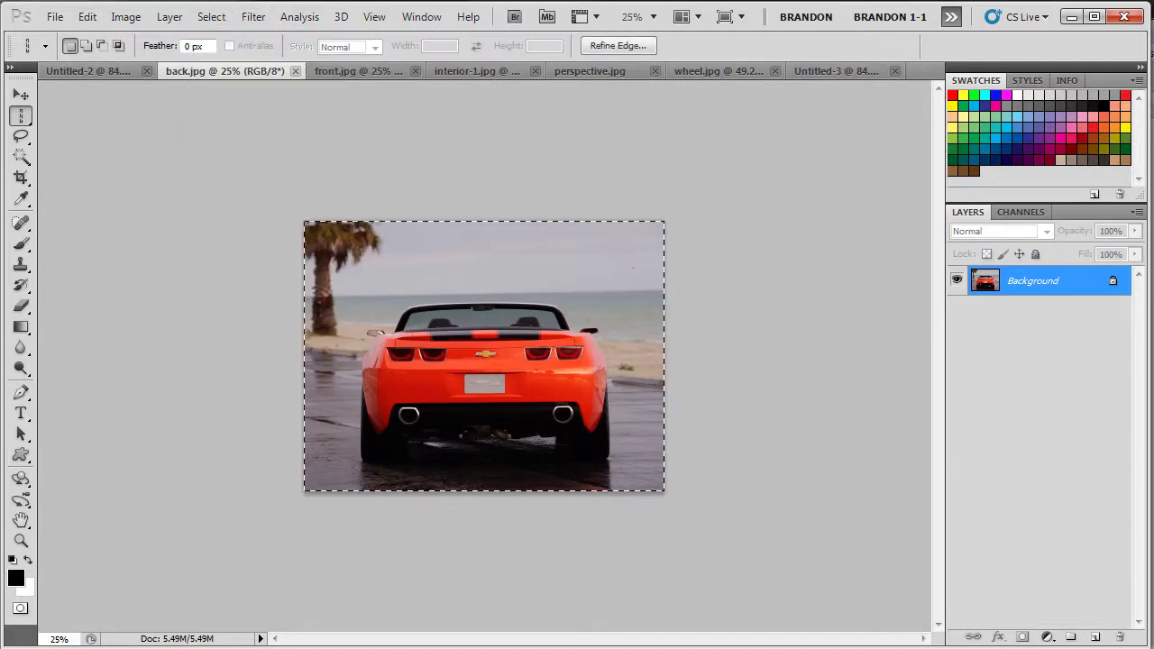
{"action": "left_click", "coordinate": [86, 16]}
{"action": "left_click", "coordinate": [103, 137]}
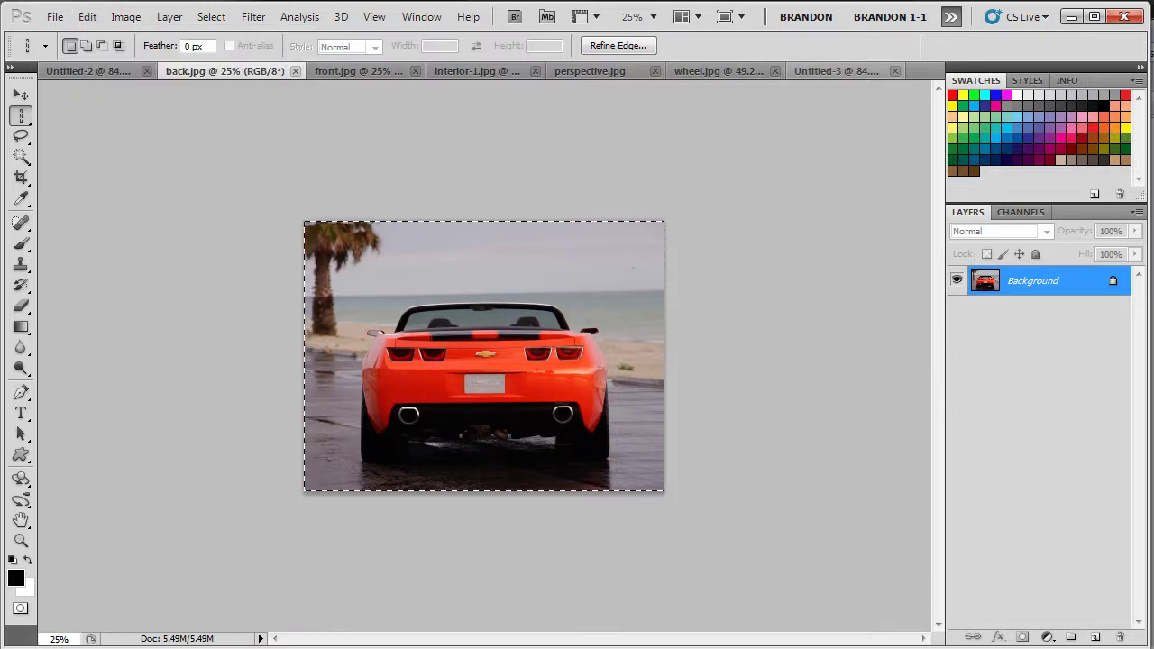
{"action": "left_click", "coordinate": [837, 72]}
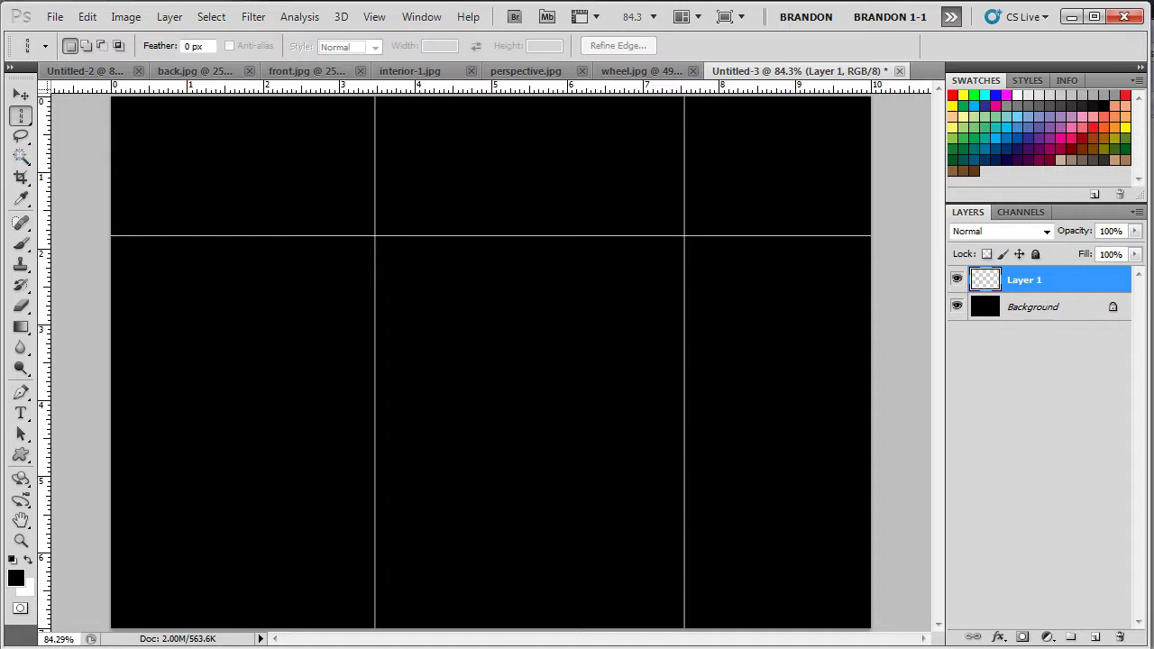
Try selecting the individual grid cells on Layer 1 one by one with the Magic Wand tool.
{"action": "left_click", "coordinate": [21, 157]}
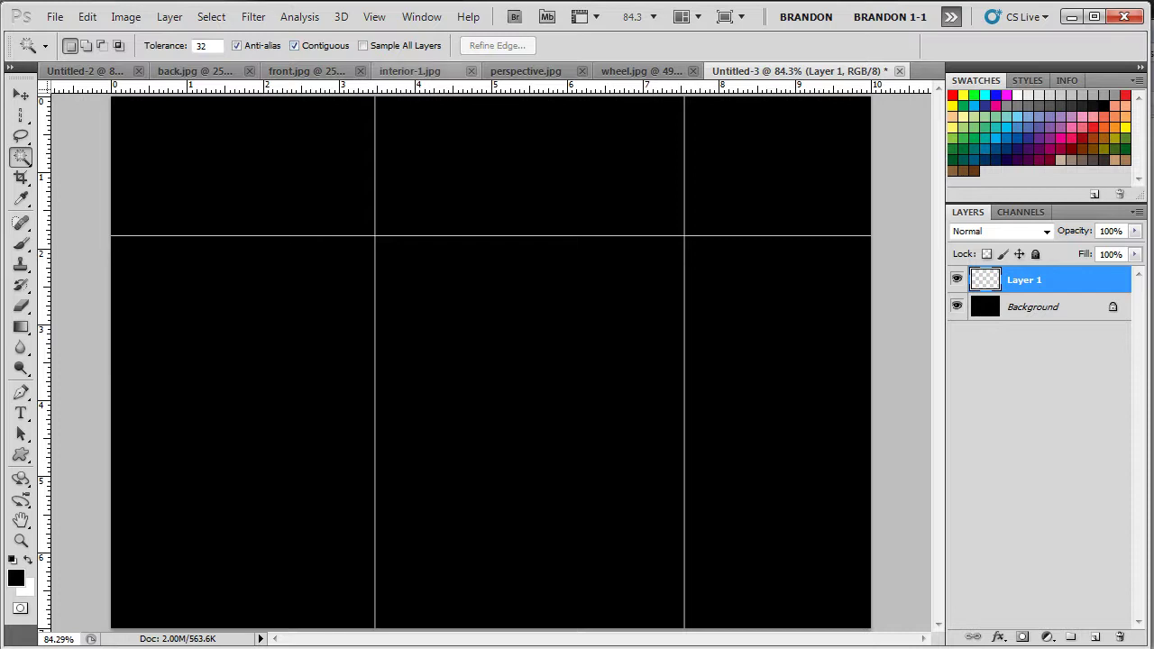
{"action": "left_click", "coordinate": [262, 169]}
{"action": "left_click", "coordinate": [530, 175]}
{"action": "left_click", "coordinate": [771, 177]}
{"action": "left_click", "coordinate": [776, 396]}
{"action": "left_click", "coordinate": [537, 415]}
{"action": "left_click", "coordinate": [305, 415]}
{"action": "left_click", "coordinate": [451, 180]}
{"action": "left_click", "coordinate": [460, 388]}
{"action": "left_click", "coordinate": [311, 388]}
{"action": "left_click", "coordinate": [243, 165]}
{"action": "left_click", "coordinate": [779, 185]}
Select the upper middle grid cell and paste the copied rear-view car photo as a new layer.
{"action": "left_click", "coordinate": [530, 186]}
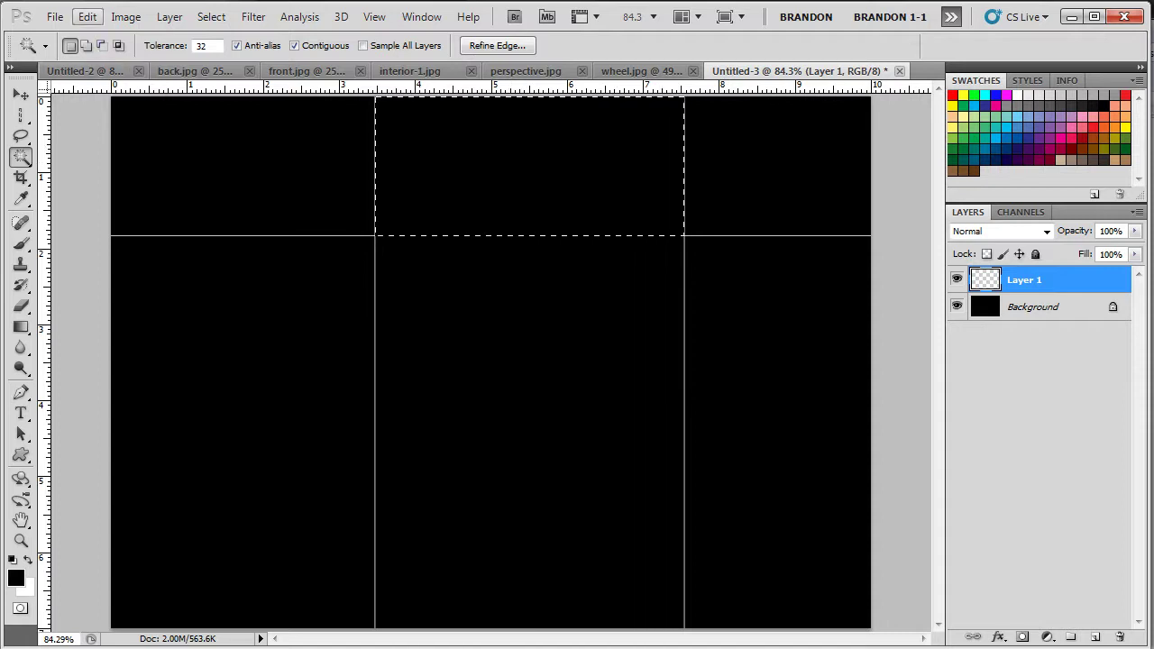
{"action": "left_click", "coordinate": [104, 172]}
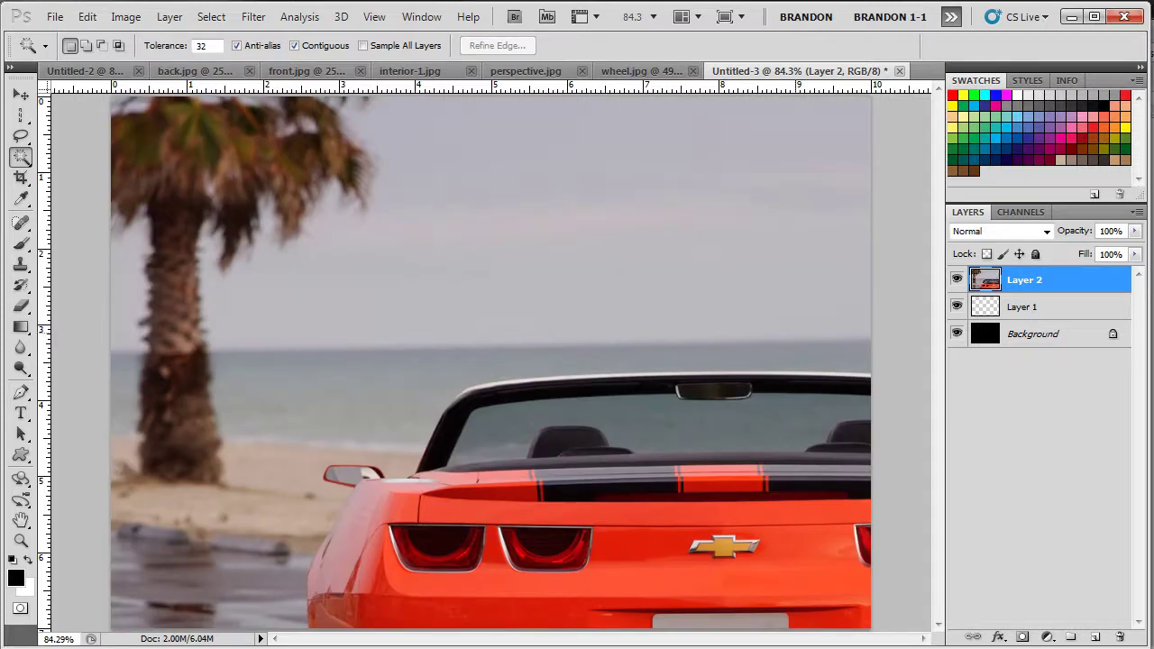
Undo the plain paste and use Paste Into to place the rear-view car photo inside the upper middle grid cell.
{"action": "key", "text": "ctrl+z"}
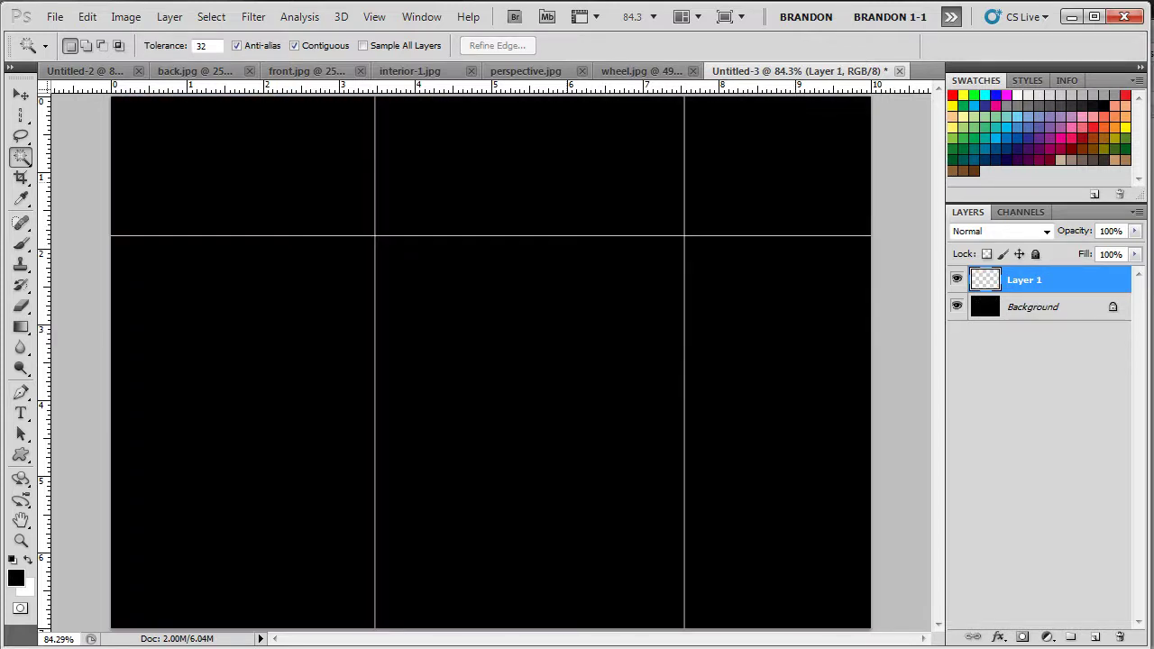
{"action": "left_click", "coordinate": [530, 168]}
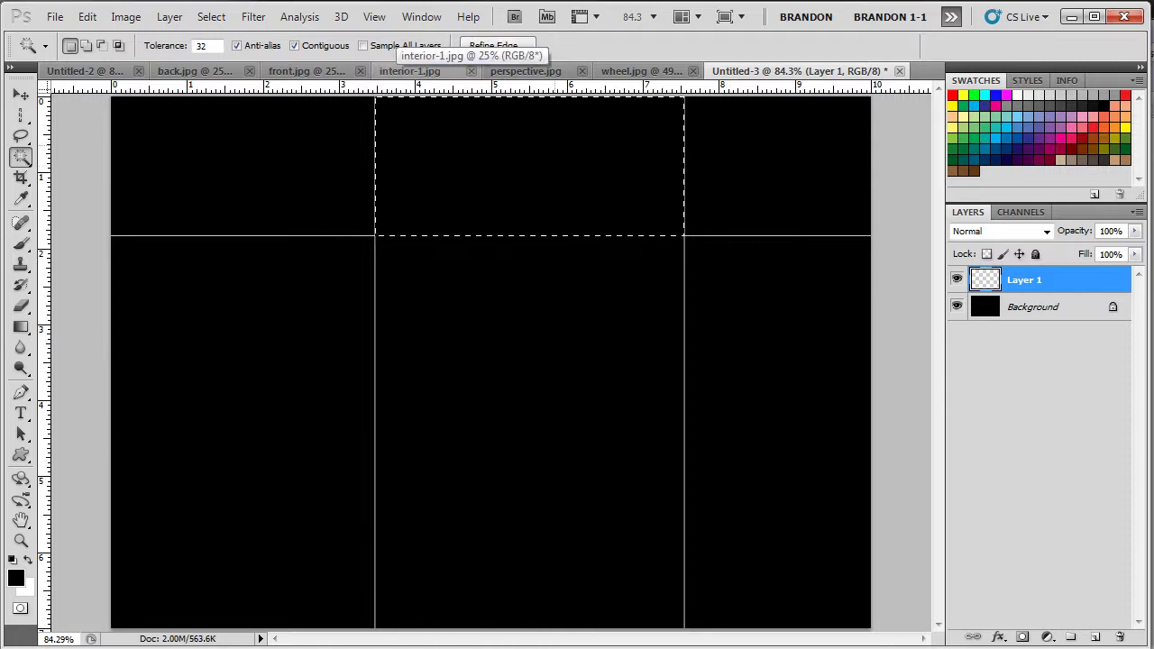
{"action": "left_click", "coordinate": [87, 16]}
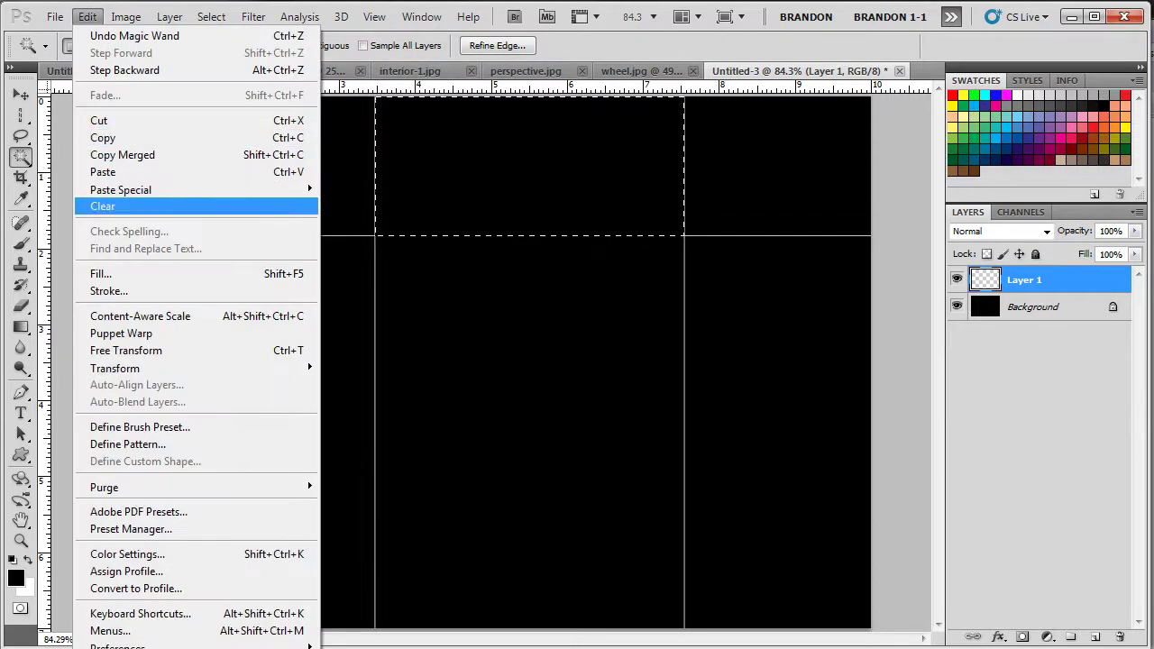
{"action": "mouse_move", "coordinate": [181, 190]}
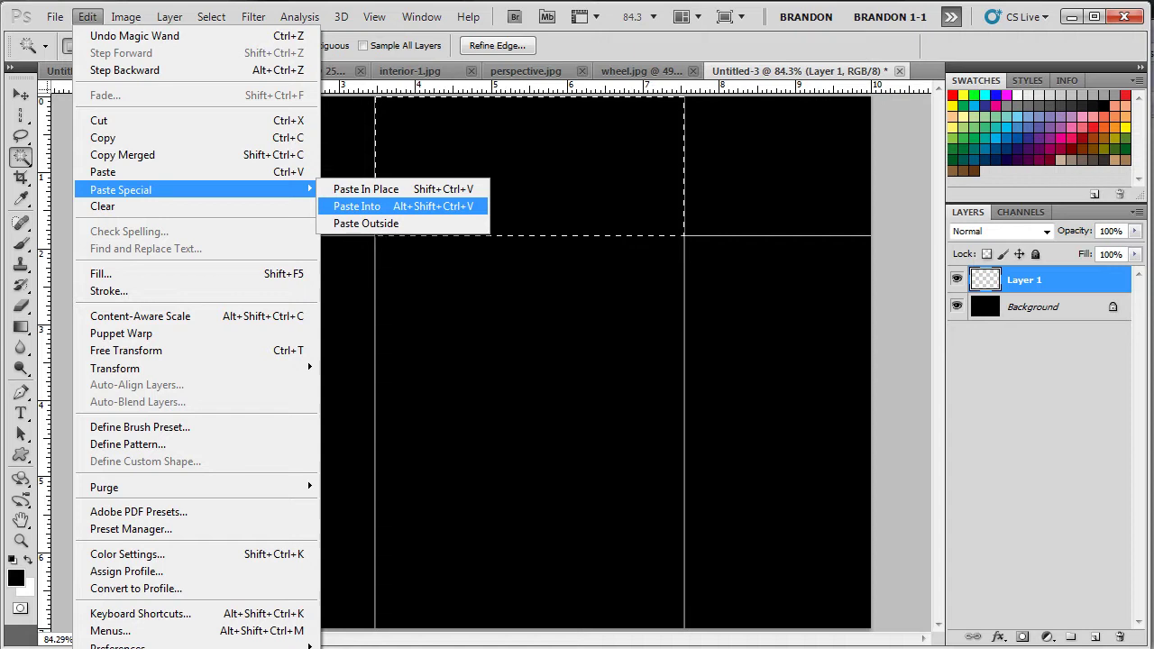
{"action": "left_click", "coordinate": [358, 205]}
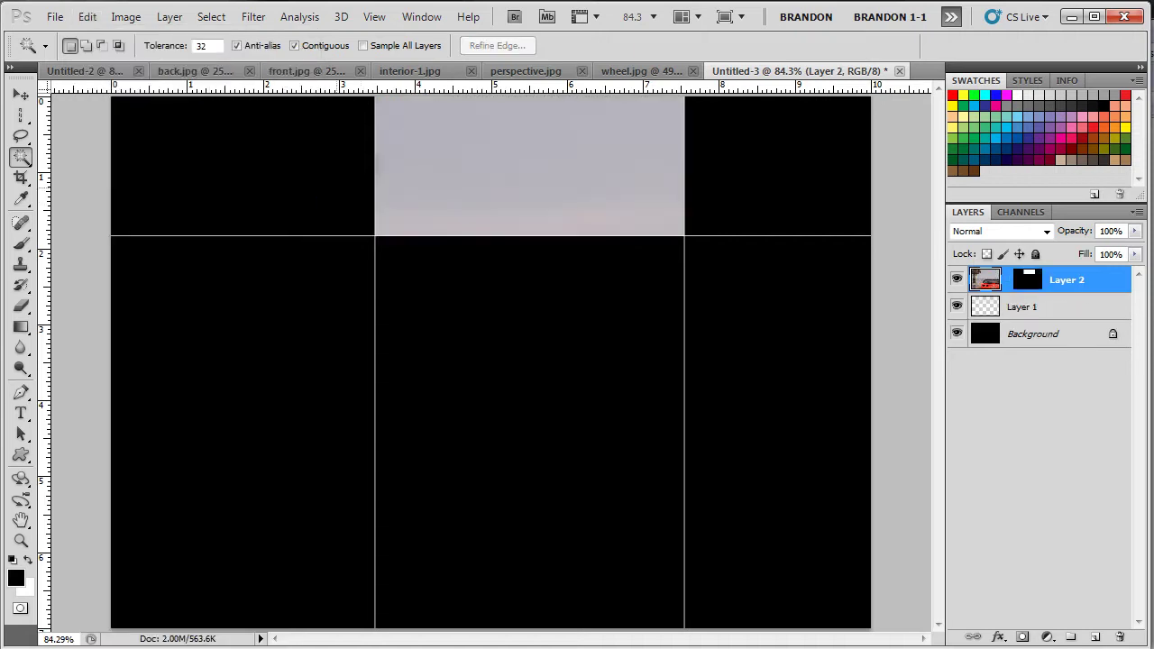
Free-transform the rear-view photo to about 47.6% and position it so the car's rear fills the upper middle cell.
{"action": "key", "text": "v"}
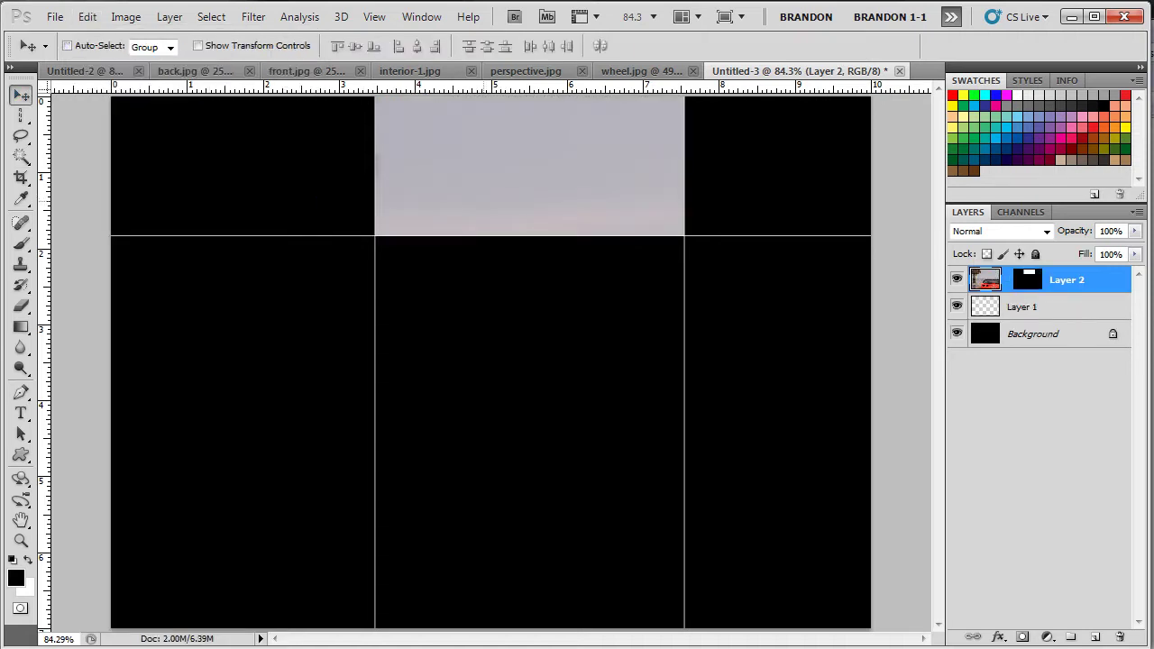
{"action": "key", "text": "ctrl+t"}
{"action": "key", "text": "ctrl+0"}
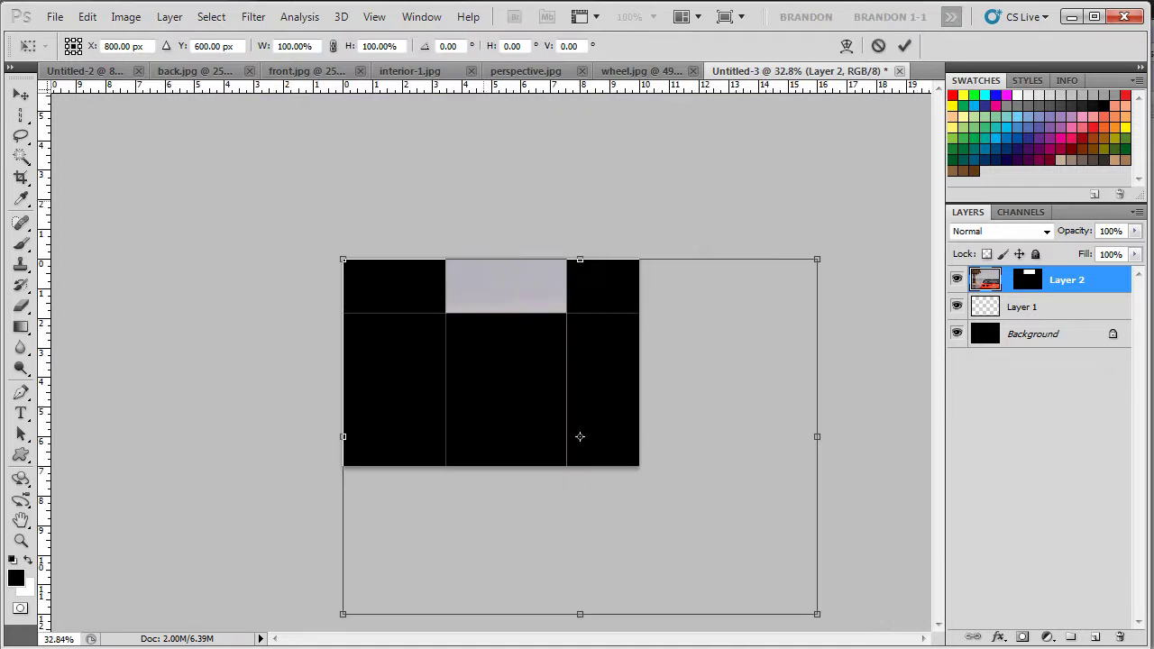
{"action": "left_click_drag", "start_coordinate": [817, 614], "coordinate": [495, 287]}
{"action": "key", "text": "ctrl+plus"}
{"action": "key", "text": "ctrl+plus"}
{"action": "key", "text": "ctrl+plus"}
{"action": "key", "text": "ctrl+plus"}
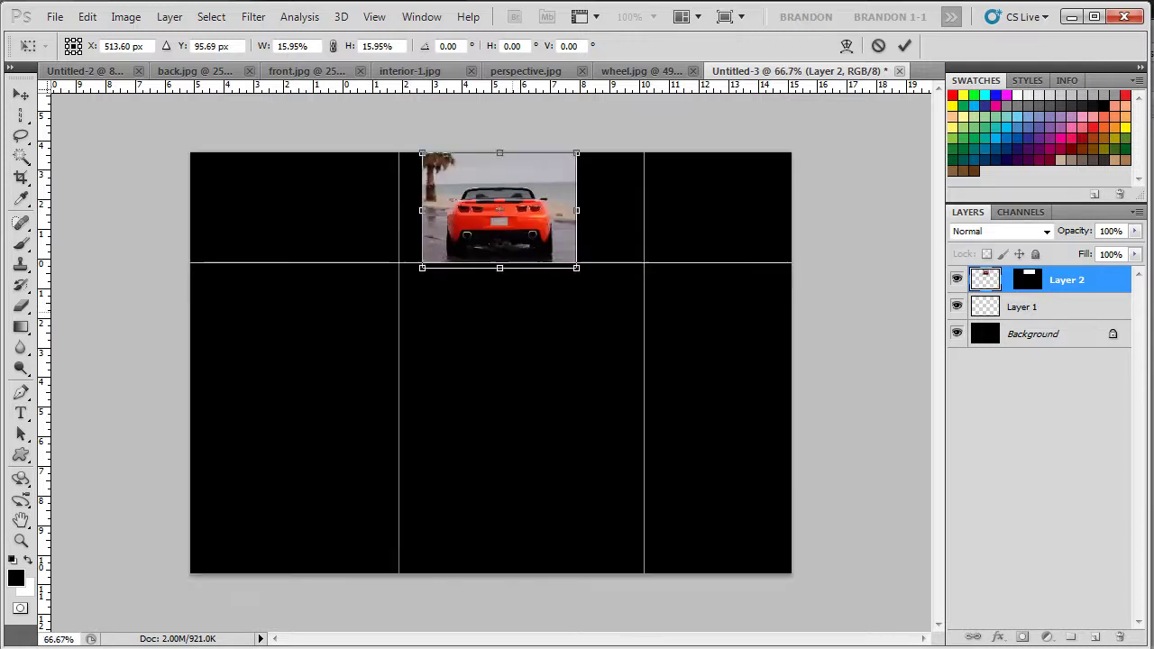
{"action": "key", "text": "ctrl+0"}
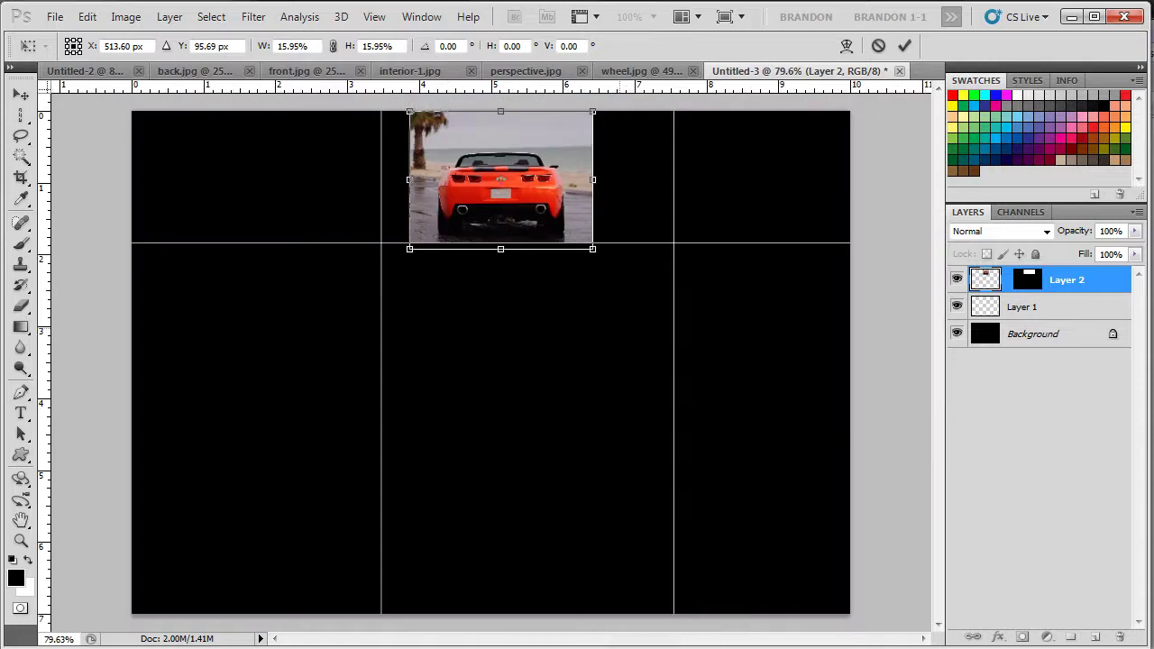
{"action": "left_click_drag", "start_coordinate": [528, 215], "coordinate": [471, 176]}
{"action": "left_click_drag", "start_coordinate": [565, 221], "coordinate": [846, 431]}
{"action": "left_click_drag", "start_coordinate": [612, 256], "coordinate": [541, 196]}
{"action": "left_click_drag", "start_coordinate": [646, 308], "coordinate": [636, 307]}
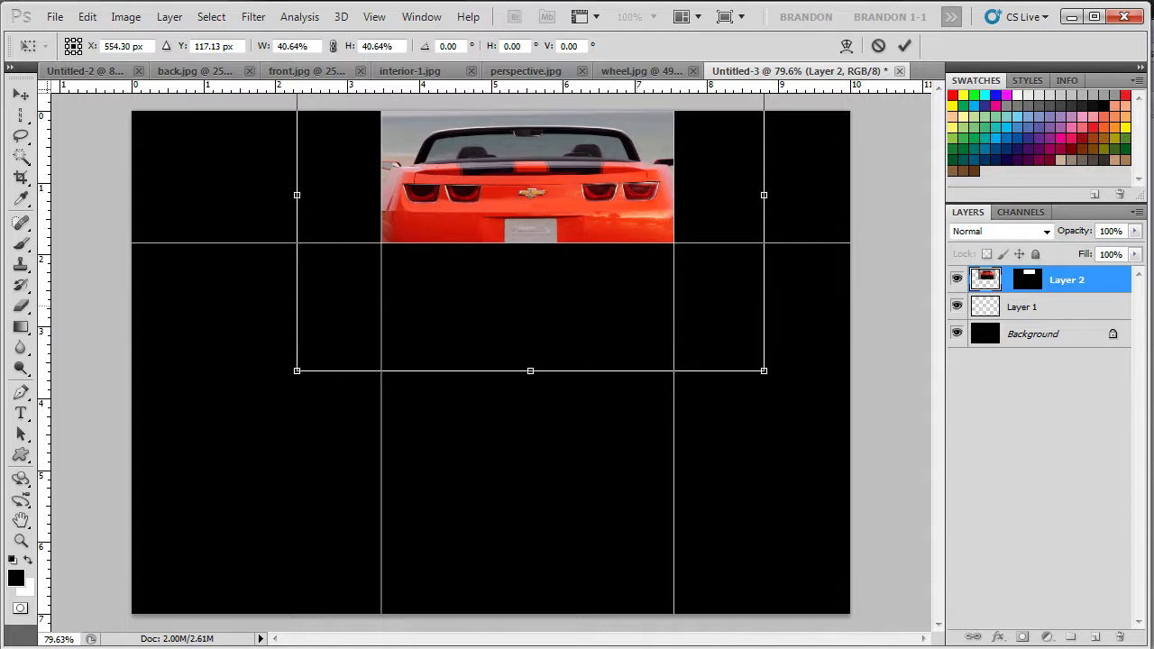
{"action": "left_click_drag", "start_coordinate": [765, 372], "coordinate": [804, 402]}
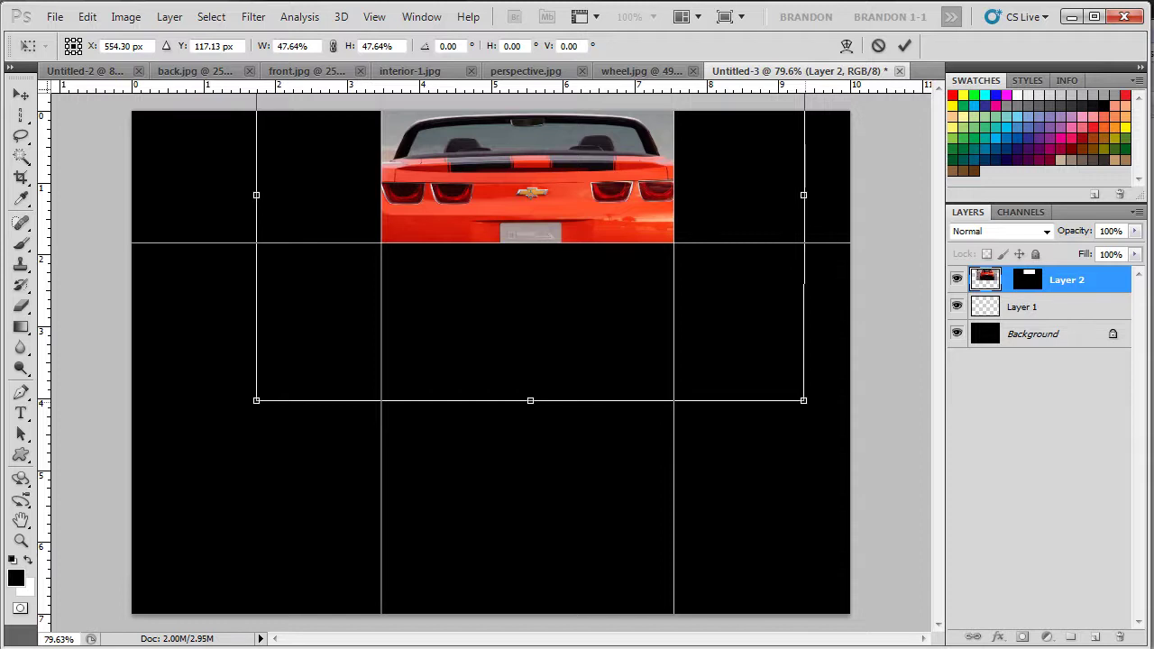
{"action": "key", "text": "Return"}
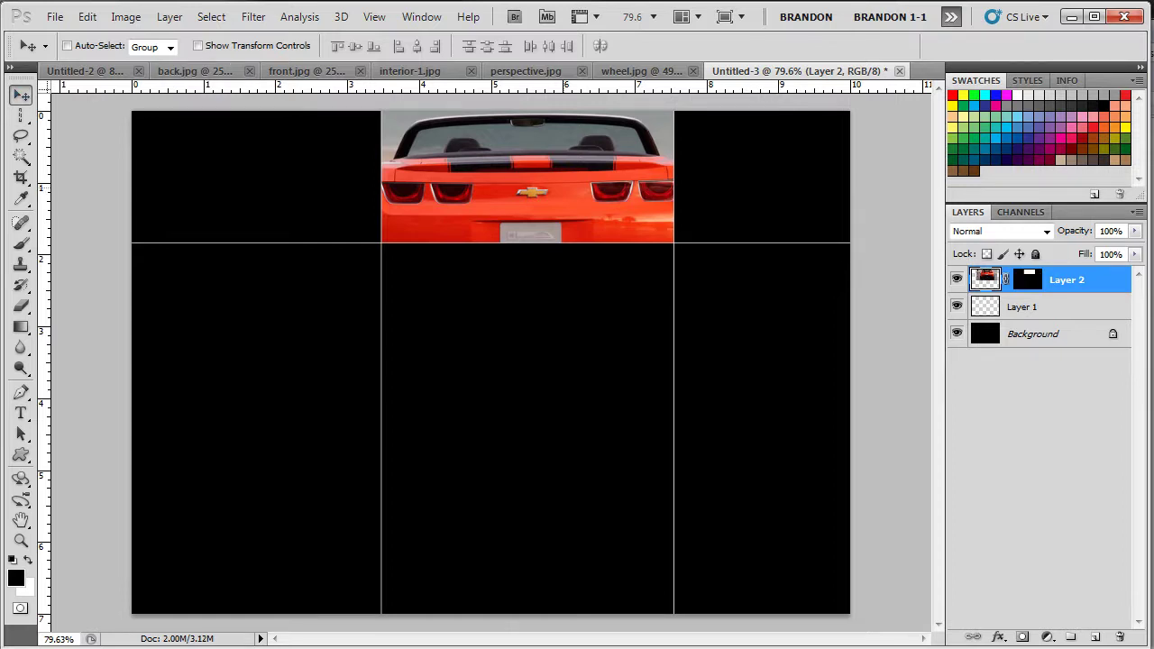
Try dragging the rear-view photo down out of its cell, undo that move, and shift it slightly to the right.
{"action": "left_click_drag", "start_coordinate": [527, 176], "coordinate": [583, 298]}
{"action": "key", "text": "ctrl+z"}
{"action": "mouse_move", "coordinate": [538, 184]}
{"action": "left_mouse_down"}
{"action": "mouse_move", "coordinate": [545, 259]}
{"action": "mouse_move", "coordinate": [541, 185]}
{"action": "left_mouse_up"}
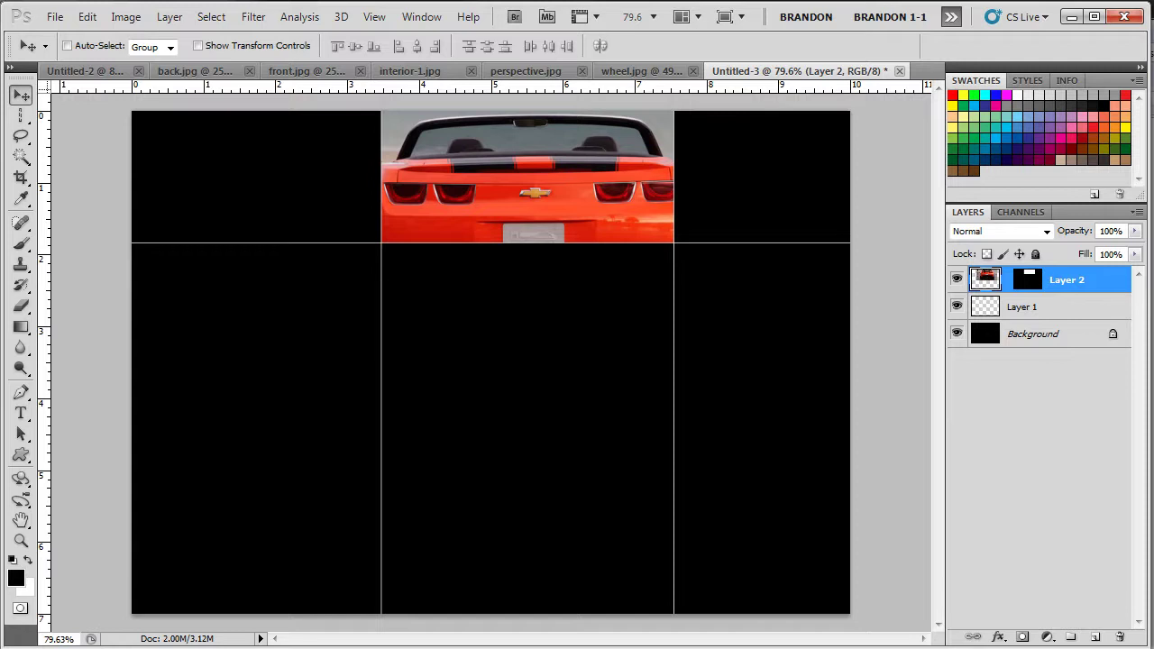
Select the large lower middle grid cell on Layer 1 with the Magic Wand tool.
{"action": "left_click", "coordinate": [986, 309]}
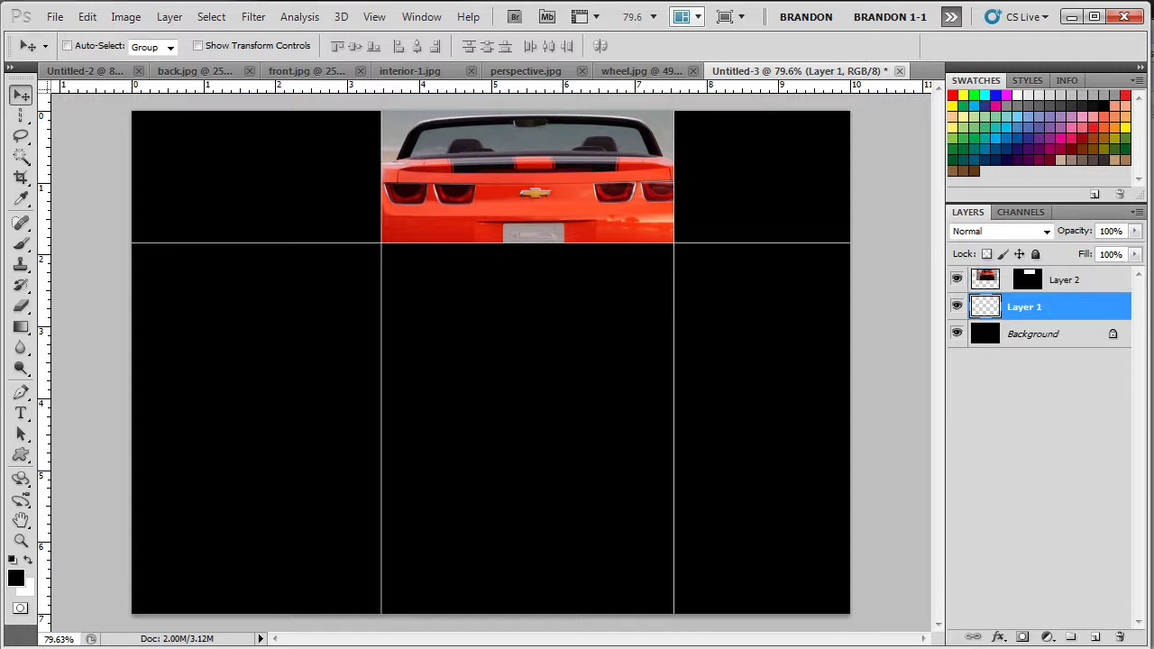
{"action": "left_click", "coordinate": [21, 156]}
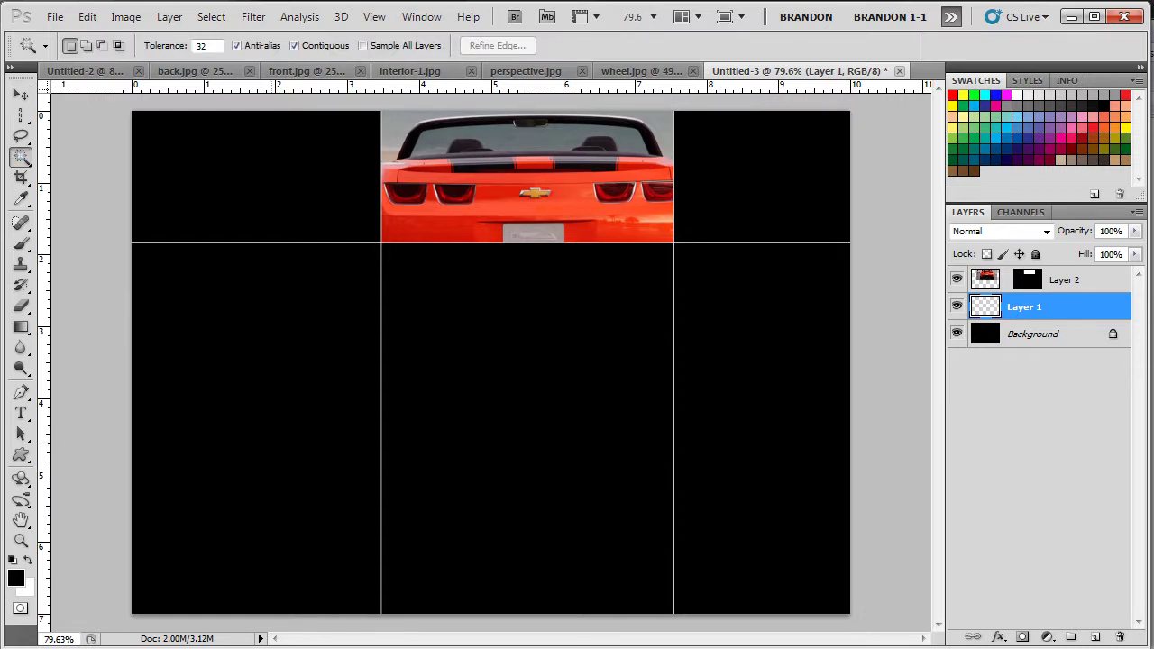
{"action": "left_click", "coordinate": [532, 397]}
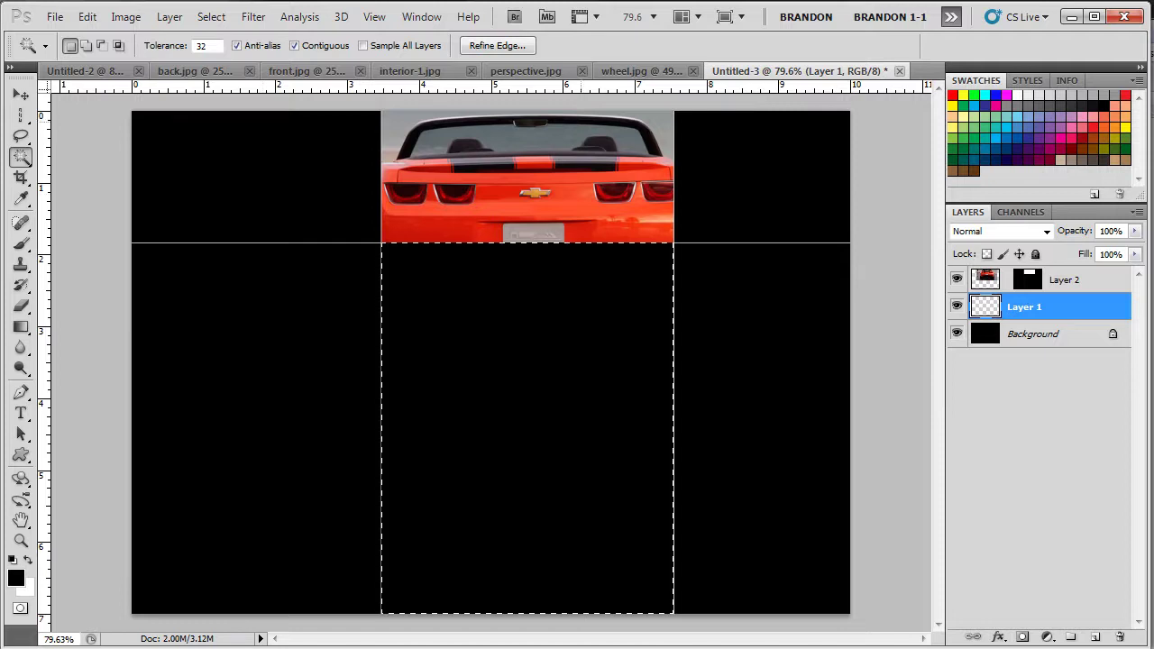
Copy the entire interior-1.jpg photo and use Paste Into to place it inside the selected lower middle cell of Untitled-3.
{"action": "left_click", "coordinate": [410, 70]}
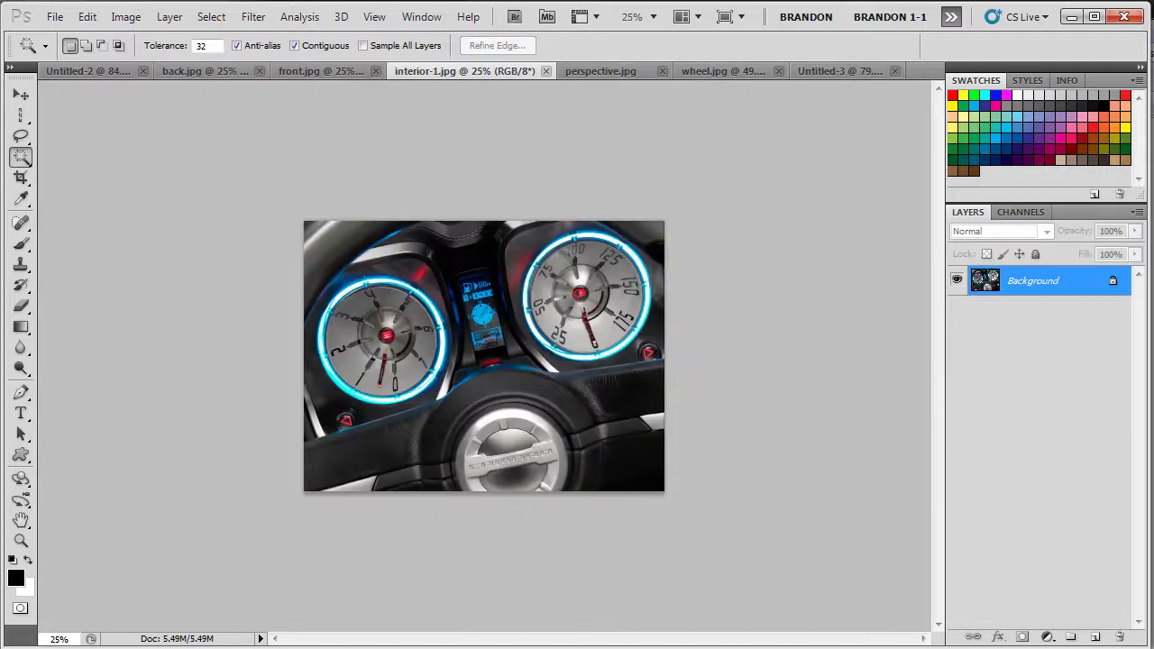
{"action": "key", "text": "ctrl+a"}
{"action": "left_click", "coordinate": [87, 16]}
{"action": "left_click", "coordinate": [103, 138]}
{"action": "left_click", "coordinate": [839, 70]}
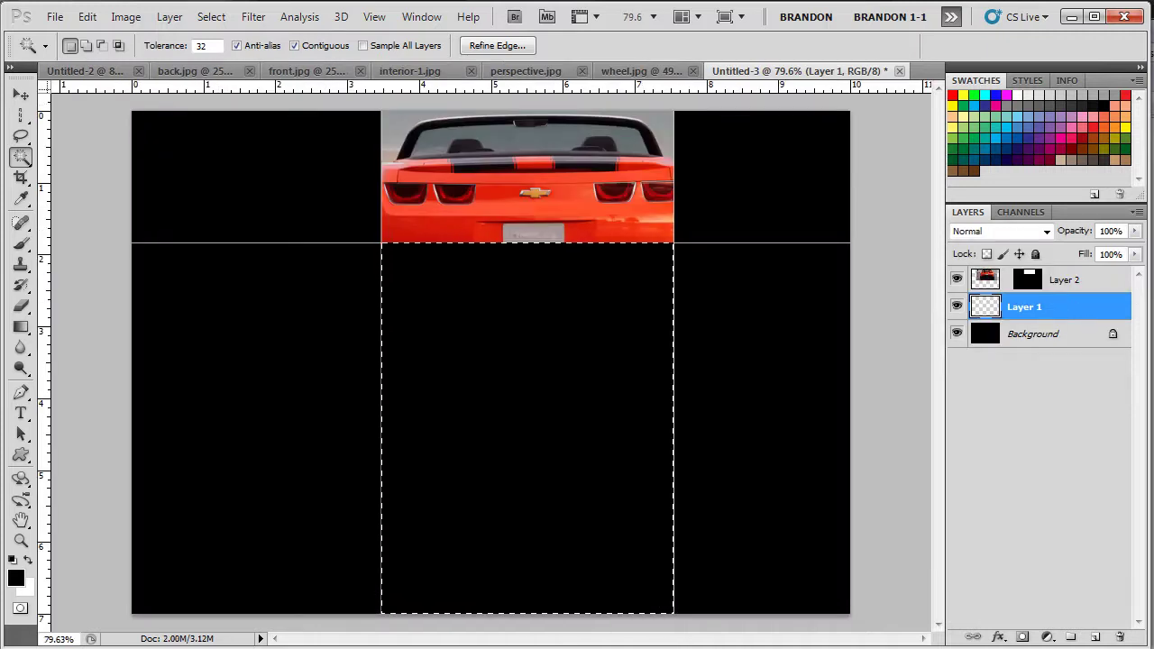
{"action": "left_click", "coordinate": [86, 16]}
{"action": "mouse_move", "coordinate": [180, 189]}
{"action": "left_click", "coordinate": [360, 206]}
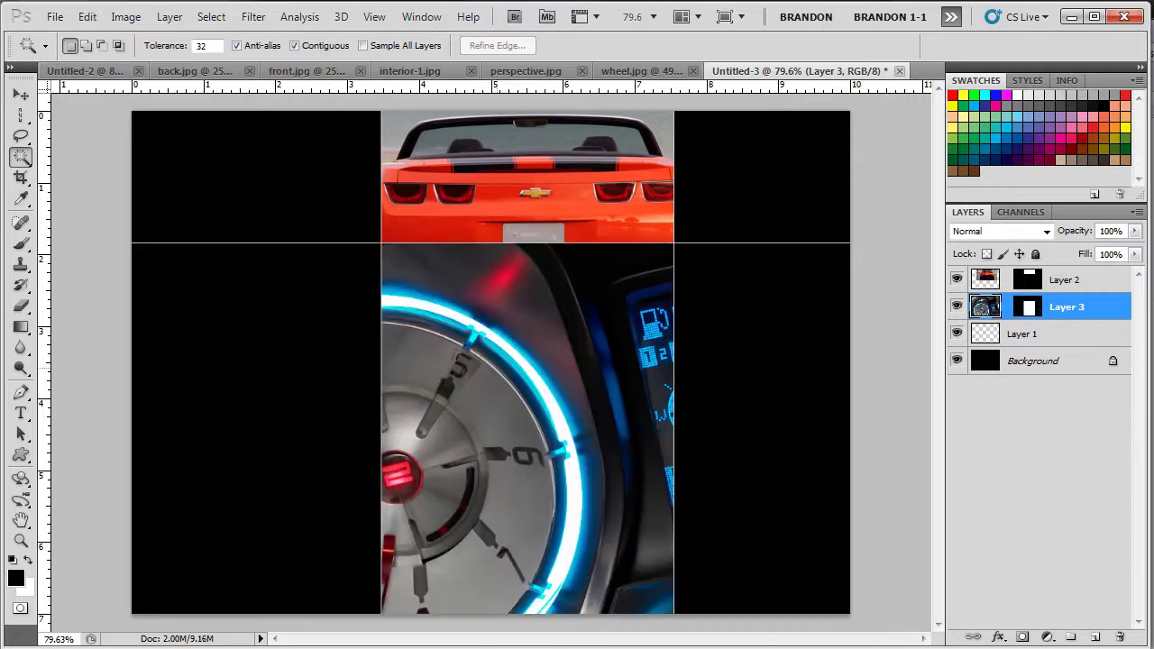
Free-transform the interior photo to about 53.8% and position it so the gauges and steering wheel fill the lower middle cell.
{"action": "key", "text": "ctrl+t"}
{"action": "key", "text": "ctrl+0"}
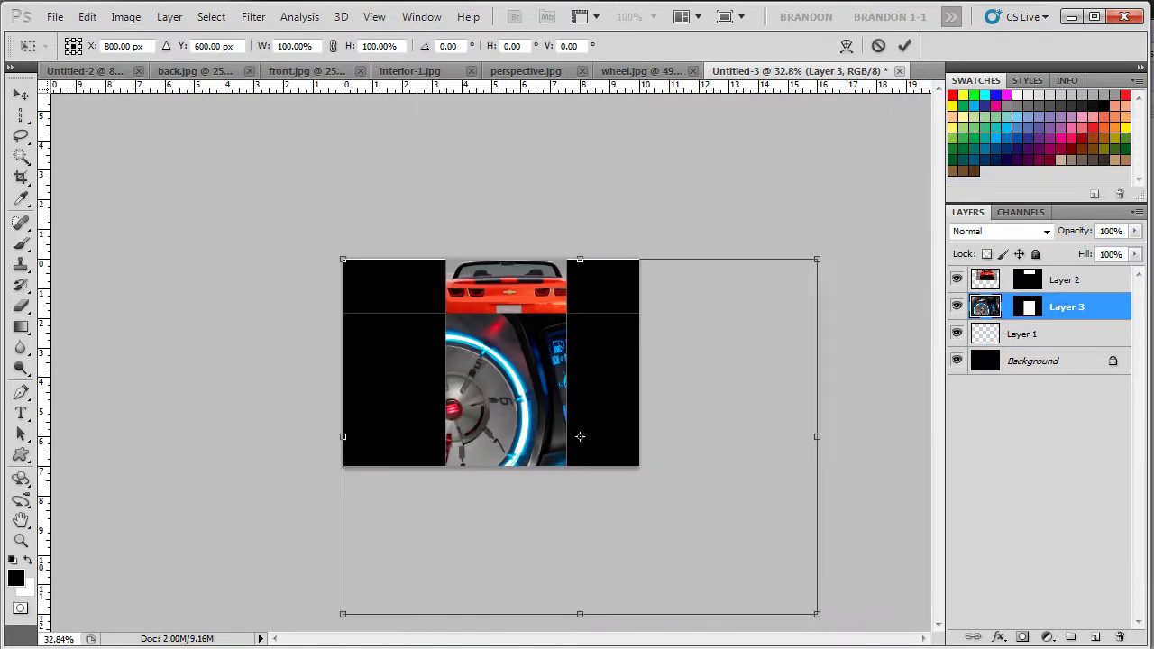
{"action": "left_click_drag", "start_coordinate": [818, 614], "coordinate": [755, 567]}
{"action": "scroll", "coordinate": [580, 437], "scroll_direction": "up", "scroll_amount": 1}
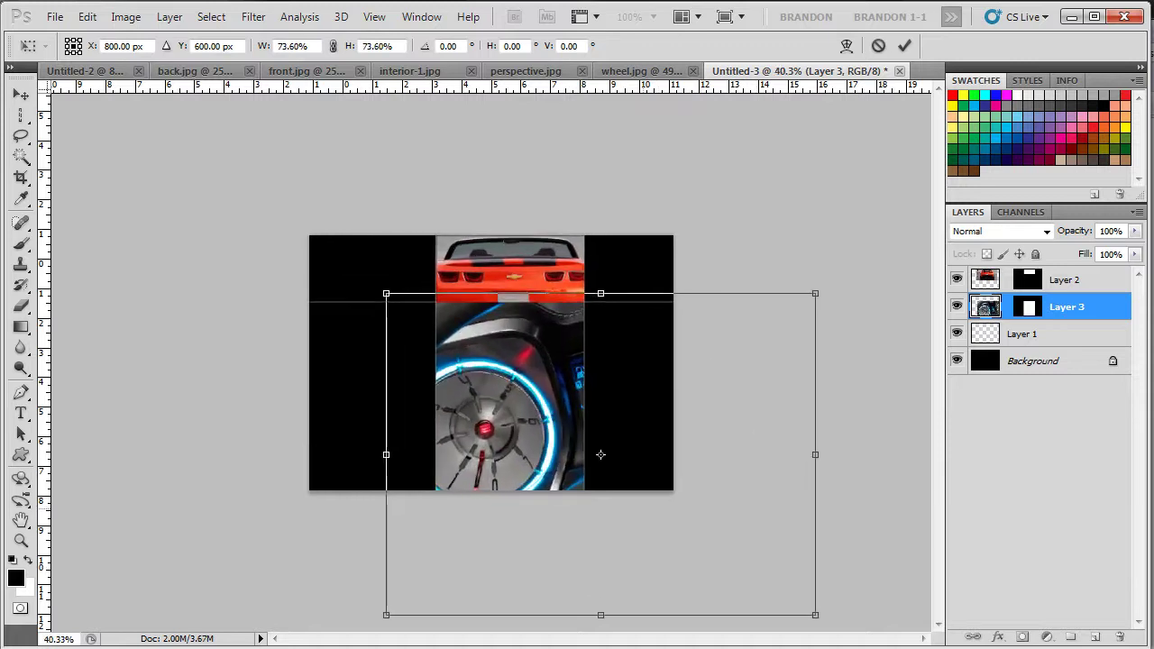
{"action": "left_click_drag", "start_coordinate": [600, 454], "coordinate": [551, 429]}
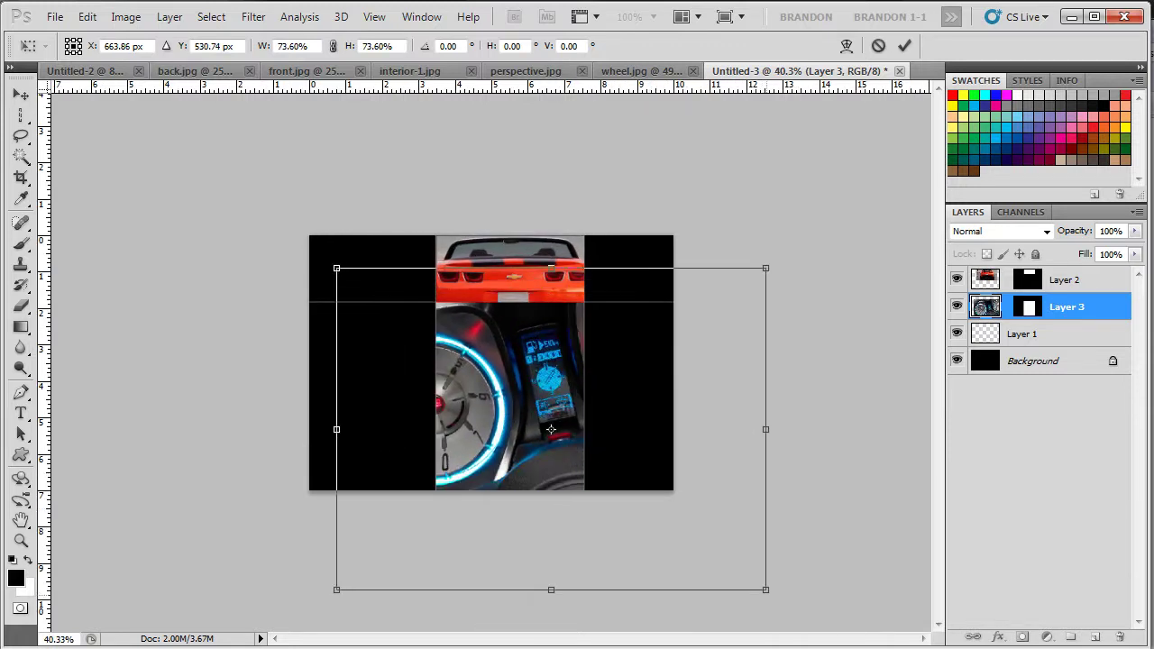
{"action": "left_click_drag", "start_coordinate": [765, 590], "coordinate": [651, 501]}
{"action": "mouse_move", "coordinate": [494, 382]}
{"action": "left_mouse_down"}
{"action": "mouse_move", "coordinate": [532, 407]}
{"action": "mouse_move", "coordinate": [532, 397]}
{"action": "mouse_move", "coordinate": [481, 388]}
{"action": "left_mouse_up"}
{"action": "key", "text": "Up"}
{"action": "key", "text": "Up"}
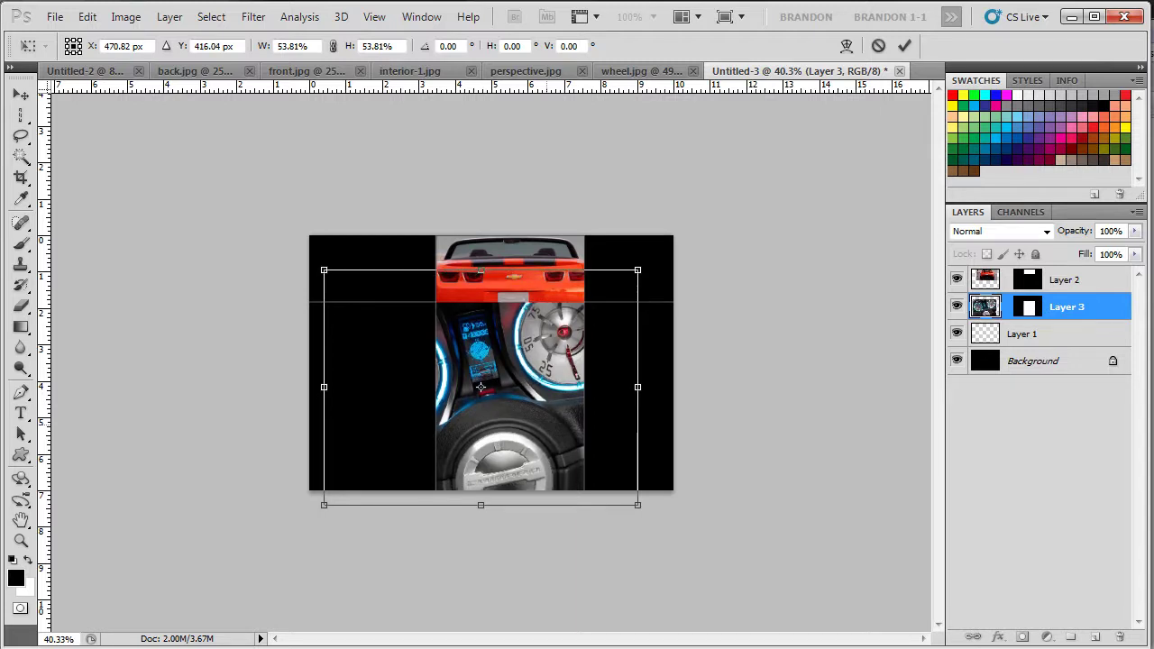
{"action": "key", "text": "Return"}
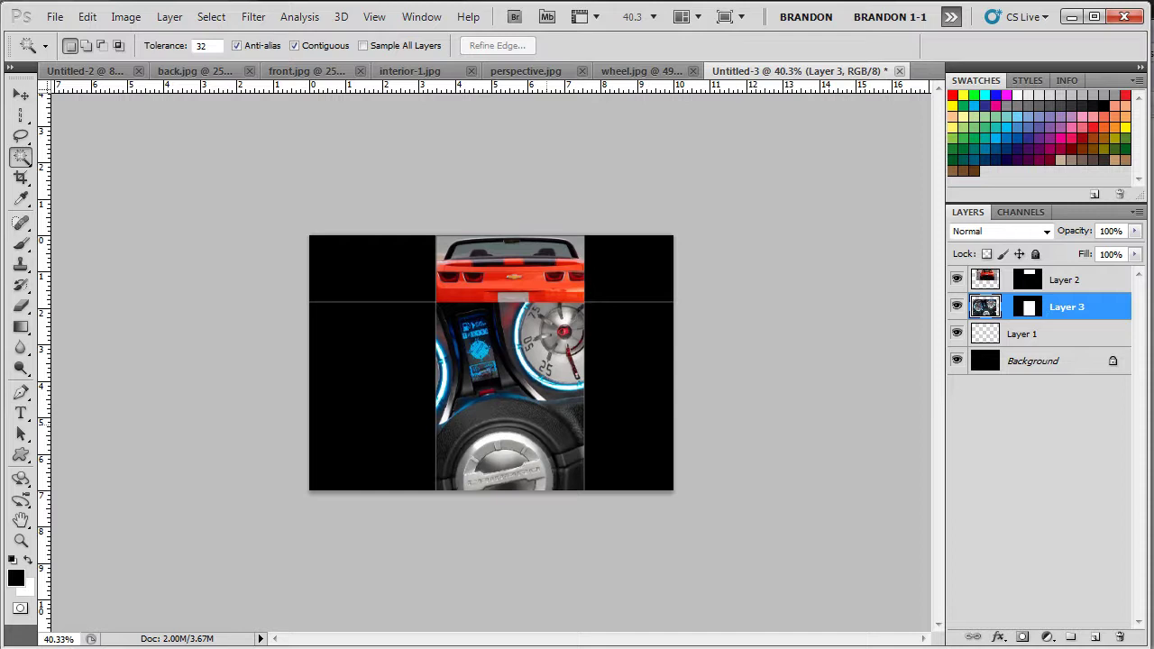
{"action": "key", "text": "ctrl+0"}
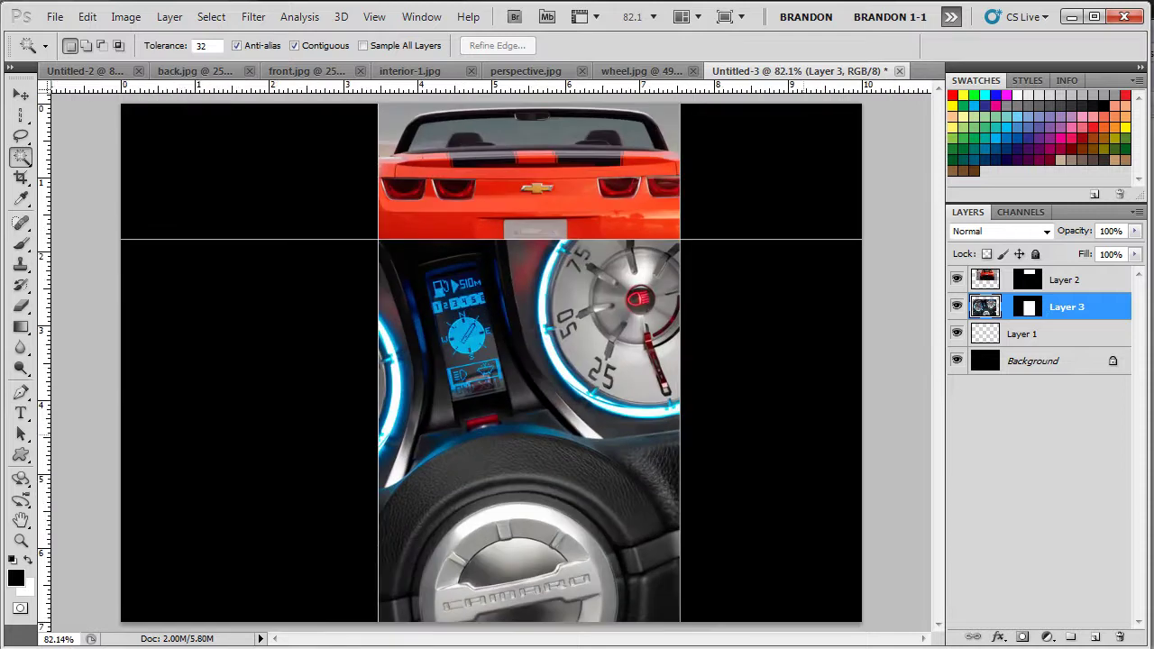
Clear the stray selection on Layer 3 and select the lower right grid cell on Layer 1.
{"action": "left_click", "coordinate": [524, 334]}
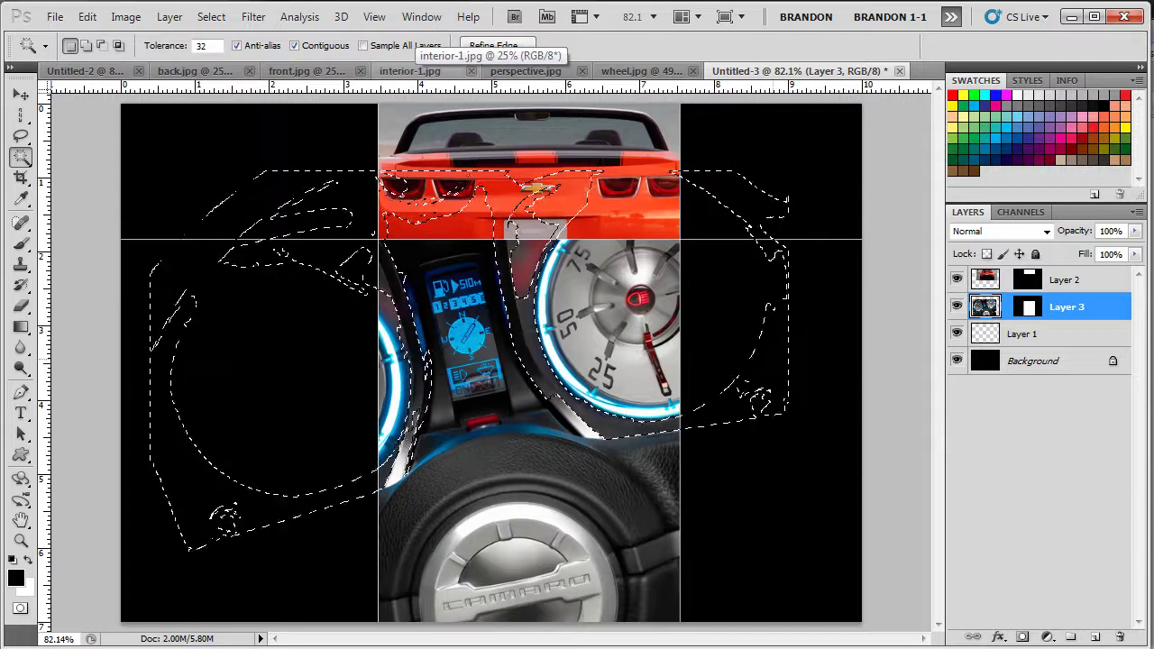
{"action": "key", "text": "ctrl+d"}
{"action": "left_click", "coordinate": [1051, 335]}
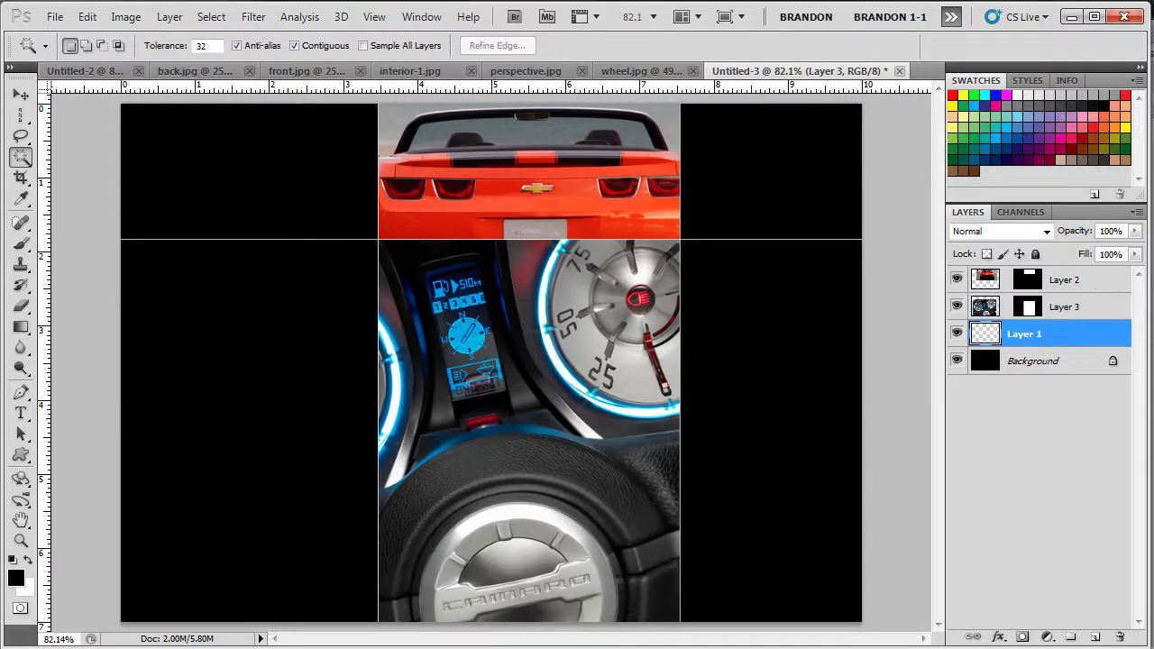
{"action": "left_click", "coordinate": [771, 396]}
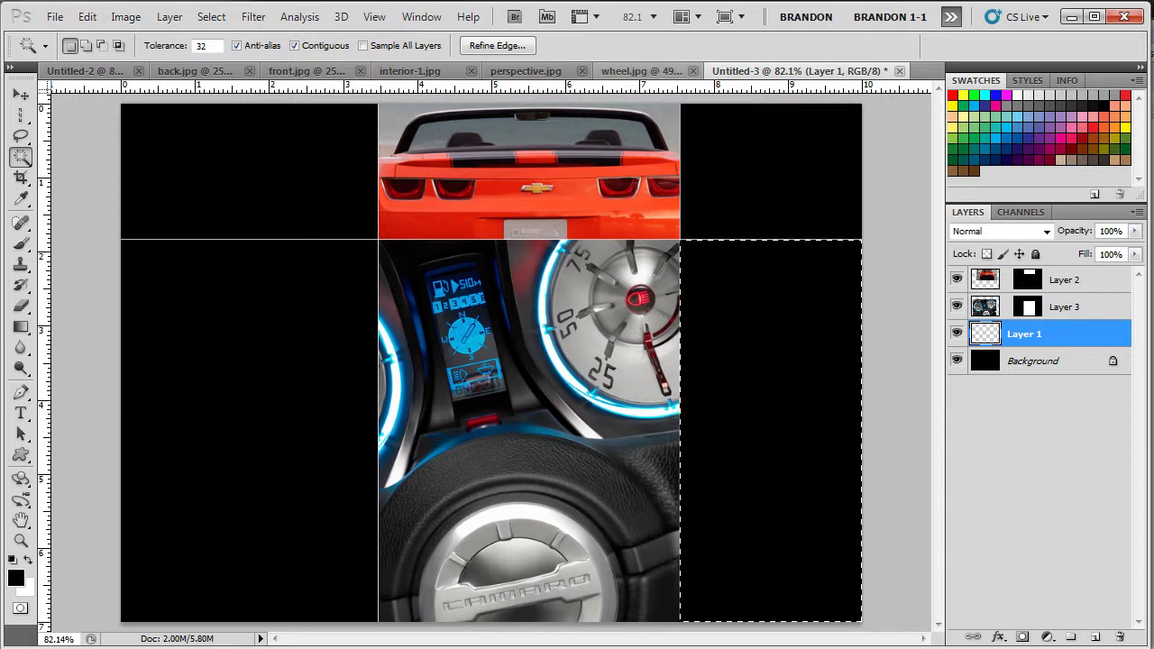
Copy the entire front.jpg photo and return to the Untitled-3 document.
{"action": "key", "text": "ctrl+shift+Tab"}
{"action": "key", "text": "ctrl+shift+Tab"}
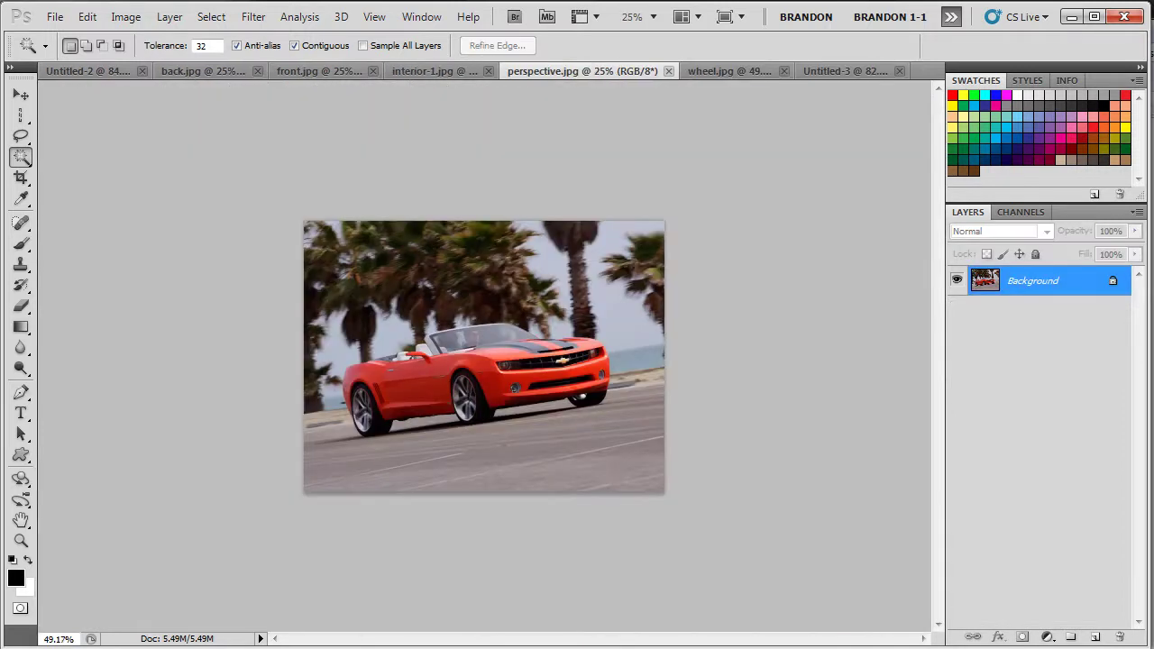
{"action": "left_click", "coordinate": [845, 70]}
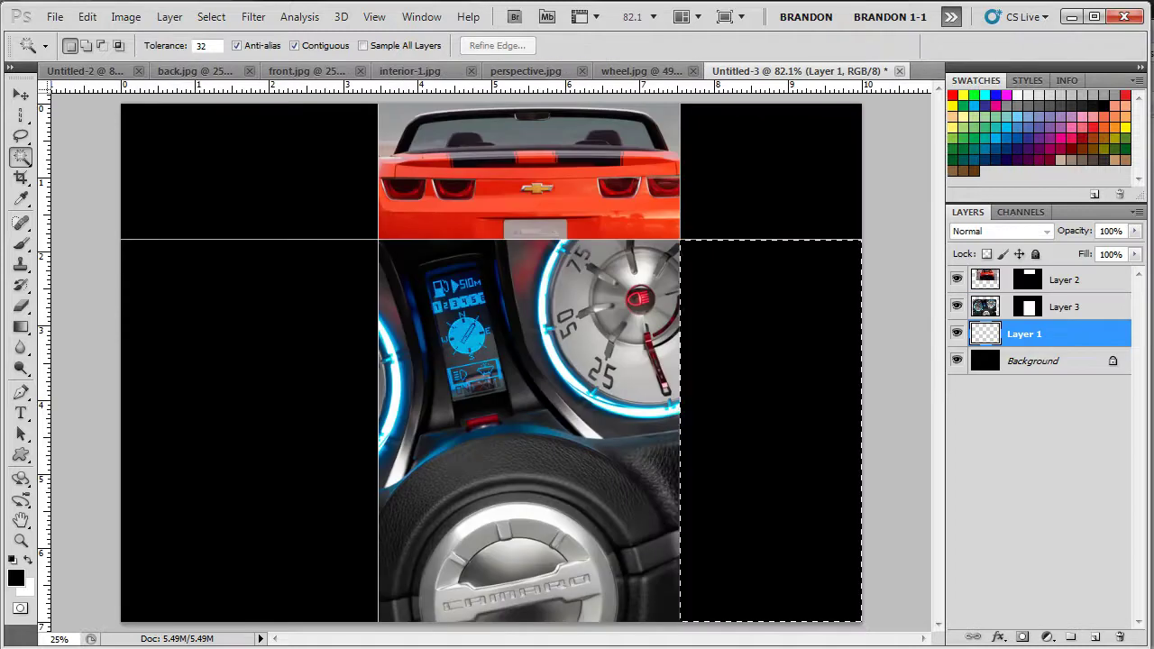
{"action": "left_click", "coordinate": [531, 70]}
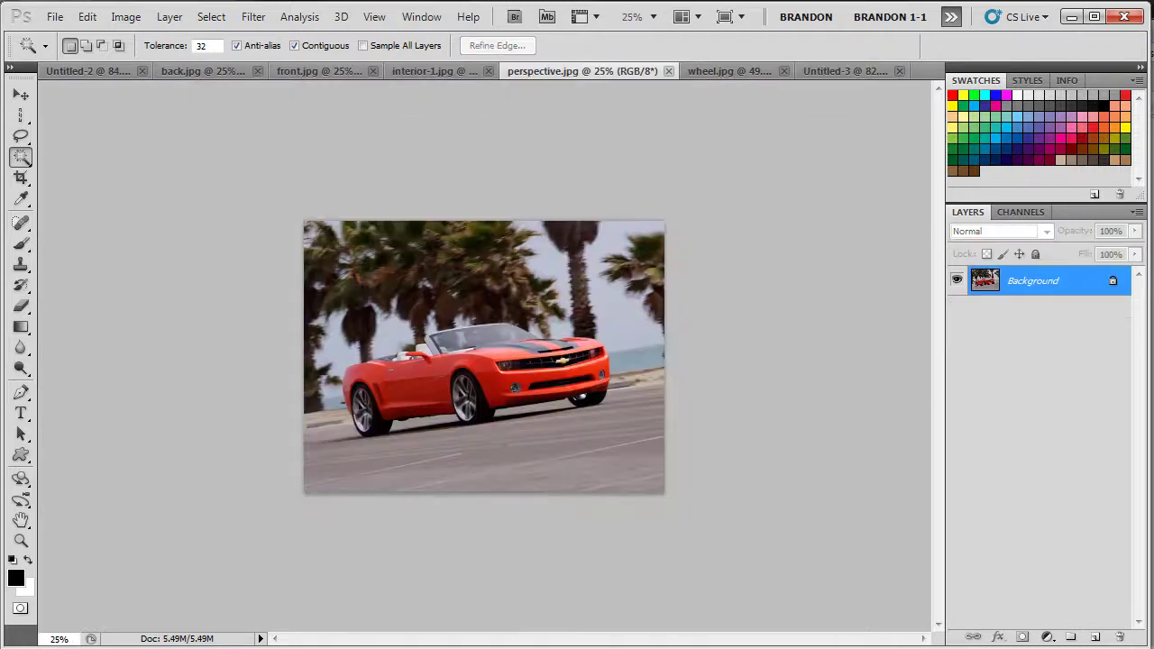
{"action": "left_click", "coordinate": [352, 70]}
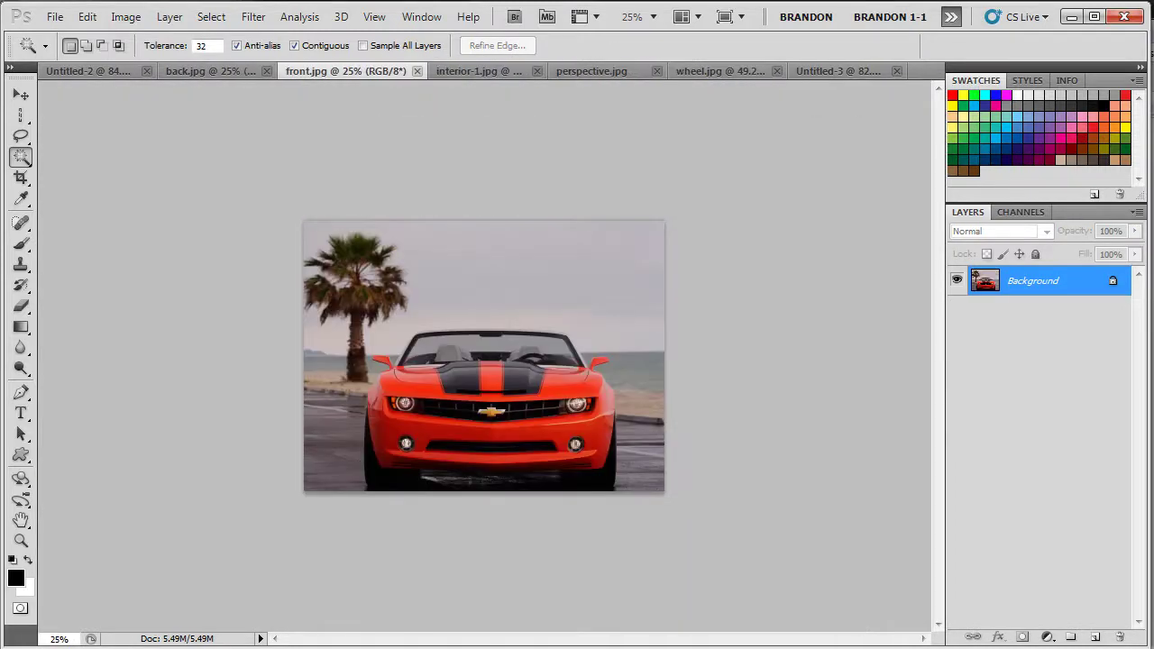
{"action": "key", "text": "ctrl+a"}
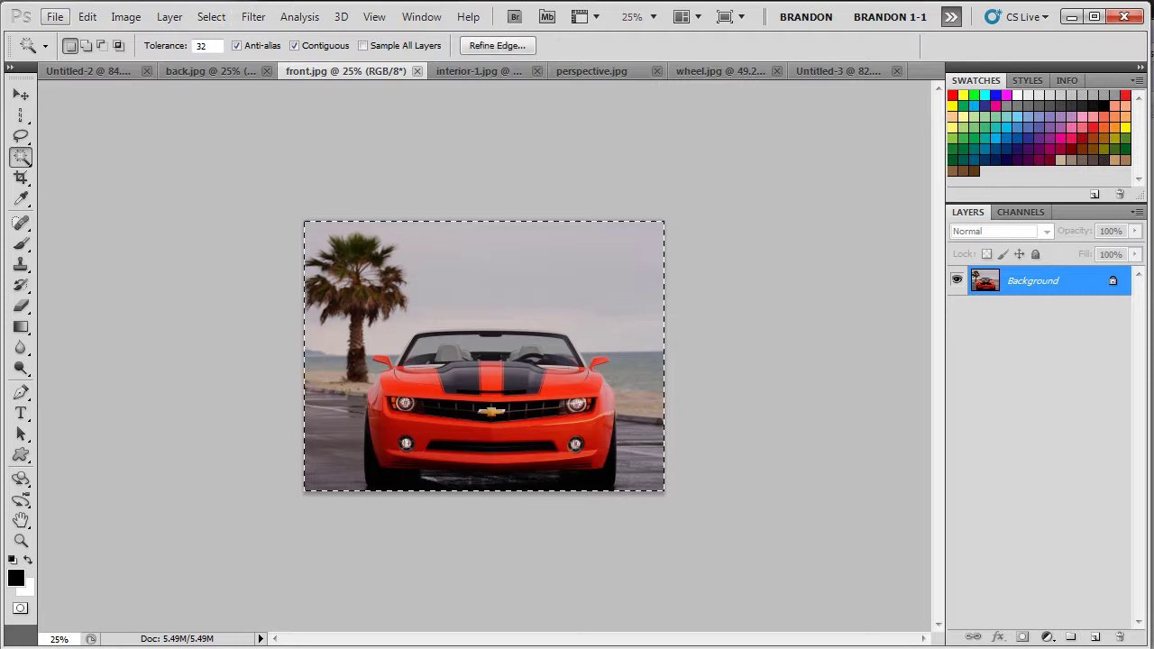
{"action": "left_click", "coordinate": [86, 16]}
{"action": "left_click", "coordinate": [104, 137]}
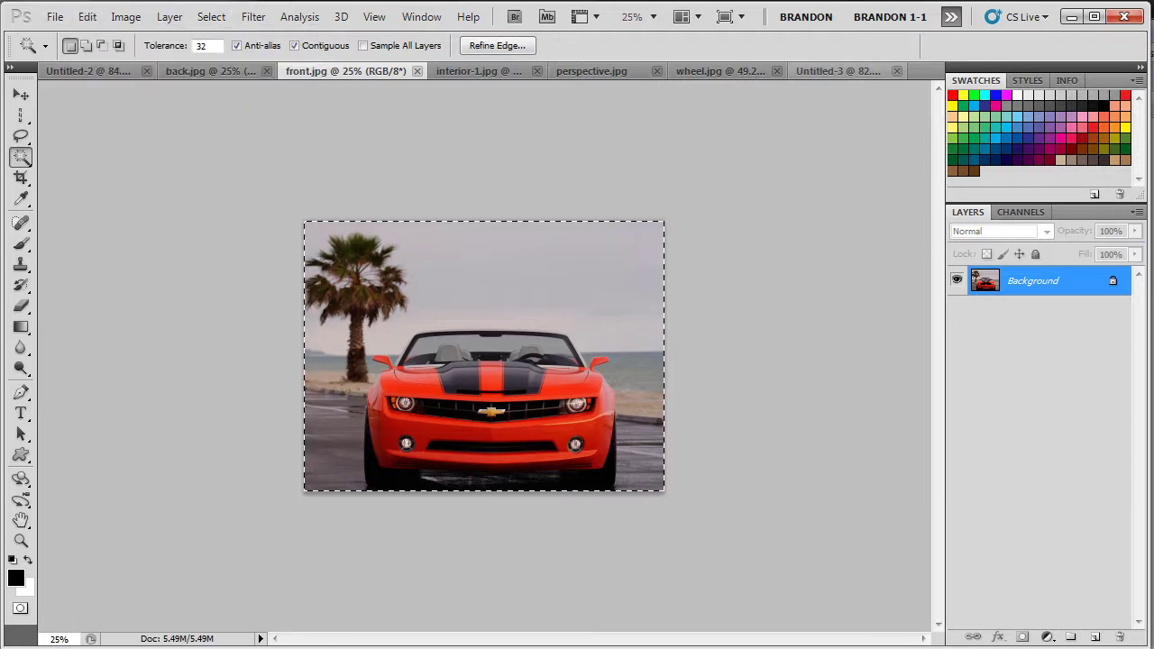
{"action": "left_click", "coordinate": [837, 71]}
{"action": "left_click", "coordinate": [87, 17]}
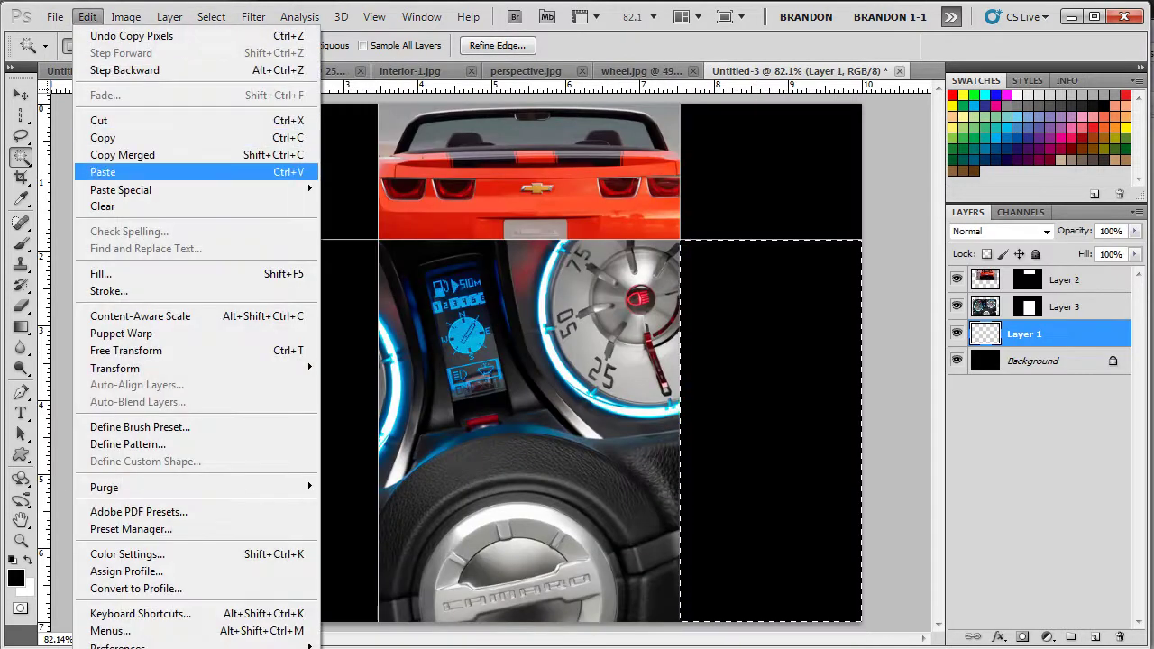
{"action": "left_click", "coordinate": [378, 188]}
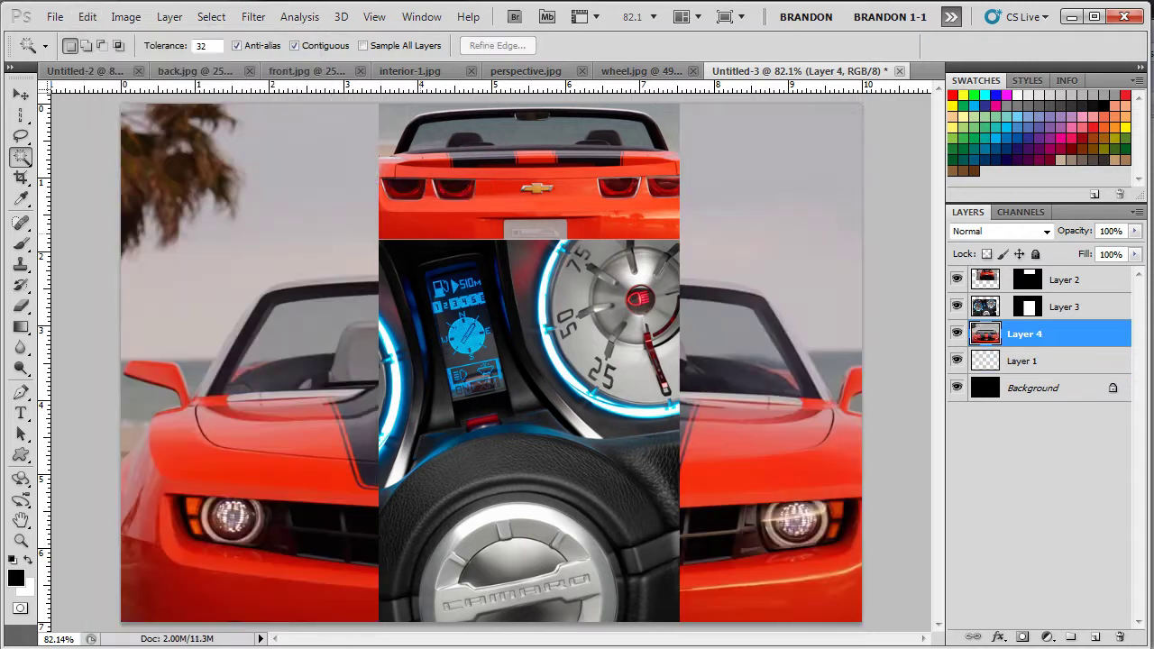
{"action": "key", "text": "ctrl+alt+z"}
Use Paste Into to place the copied front photo inside the selected lower right cell.
{"action": "left_click", "coordinate": [86, 16]}
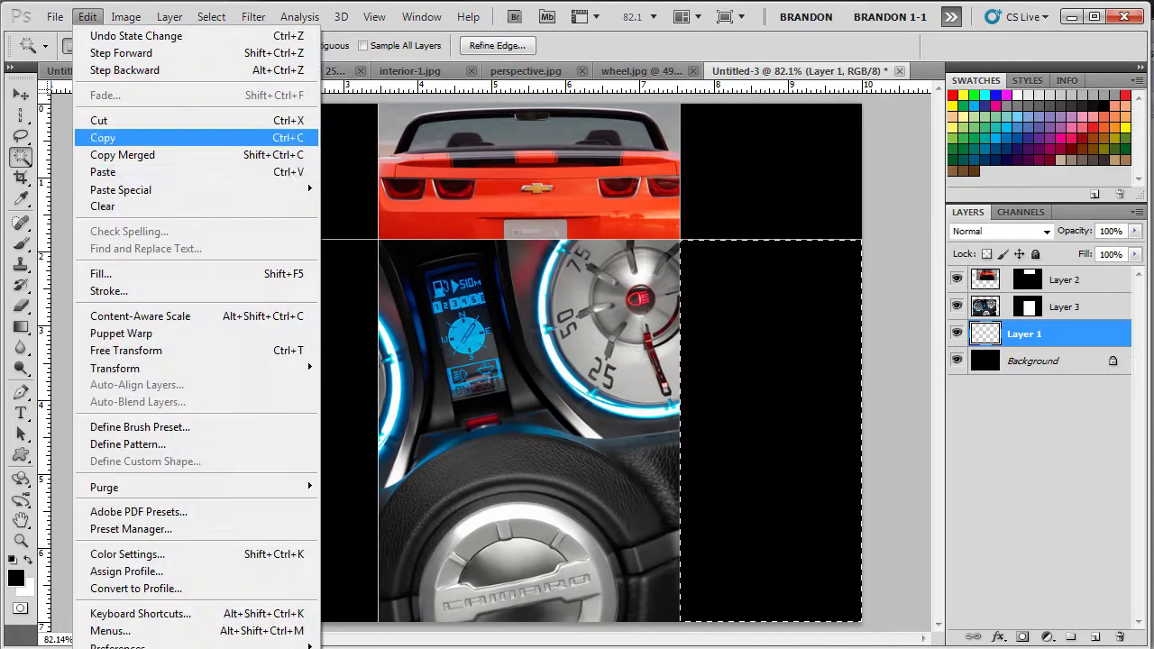
{"action": "mouse_move", "coordinate": [122, 189]}
{"action": "left_click", "coordinate": [379, 205]}
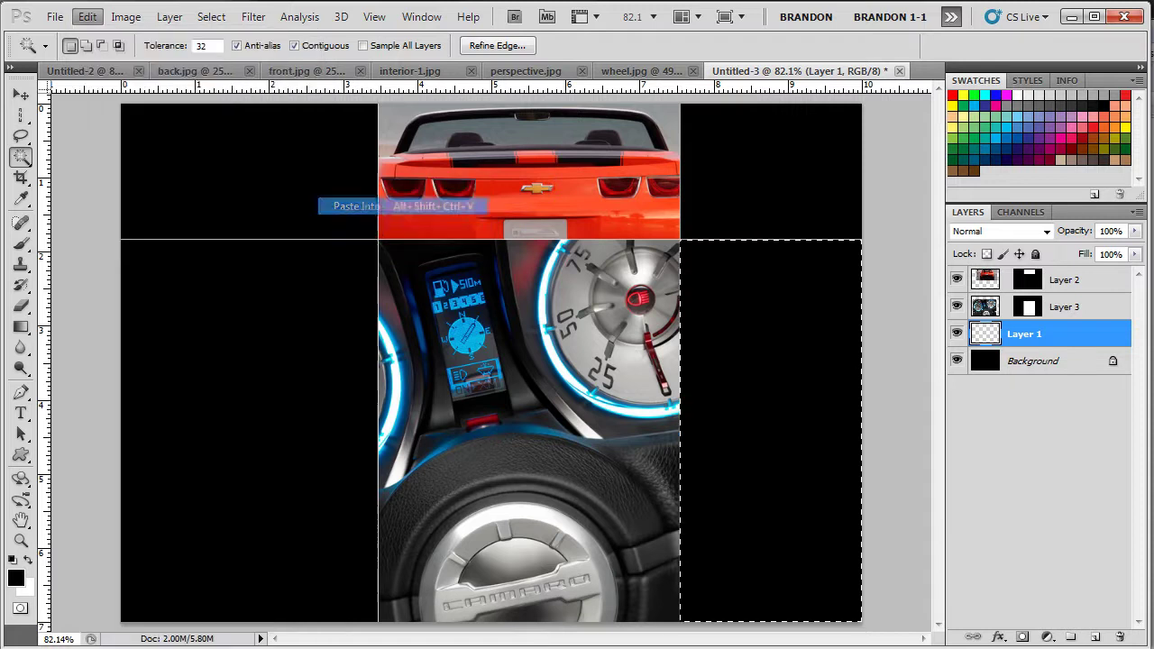
Free-transform the front photo to about 81.3% and position it so one headlight and mirror fill the lower right cell.
{"action": "key", "text": "ctrl+t"}
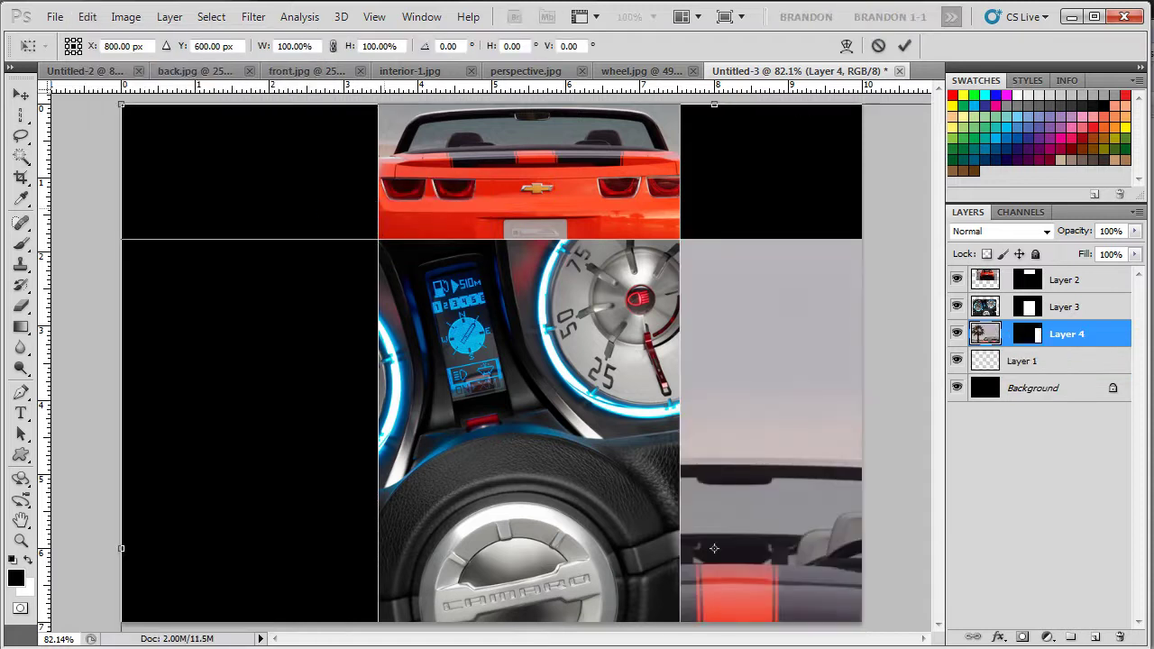
{"action": "key", "text": "ctrl+0"}
{"action": "left_click_drag", "start_coordinate": [817, 614], "coordinate": [650, 489]}
{"action": "mouse_move", "coordinate": [497, 374]}
{"action": "left_mouse_down"}
{"action": "mouse_move", "coordinate": [537, 374]}
{"action": "mouse_move", "coordinate": [519, 374]}
{"action": "left_mouse_up"}
{"action": "left_click_drag", "start_coordinate": [672, 260], "coordinate": [750, 200]}
{"action": "left_click_drag", "start_coordinate": [559, 345], "coordinate": [503, 345]}
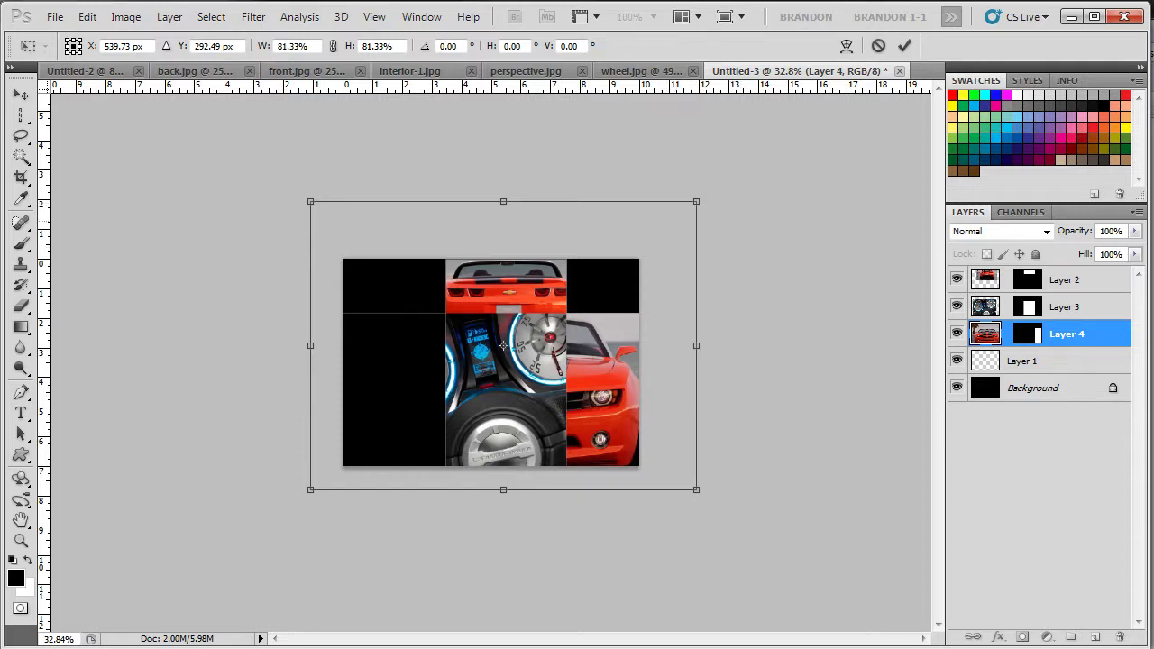
{"action": "key", "text": "Right"}
{"action": "key", "text": "Left"}
{"action": "key", "text": "Left"}
{"action": "key", "text": "Left"}
{"action": "key", "text": "Return"}
{"action": "key", "text": "w"}
{"action": "key", "text": "ctrl+0"}
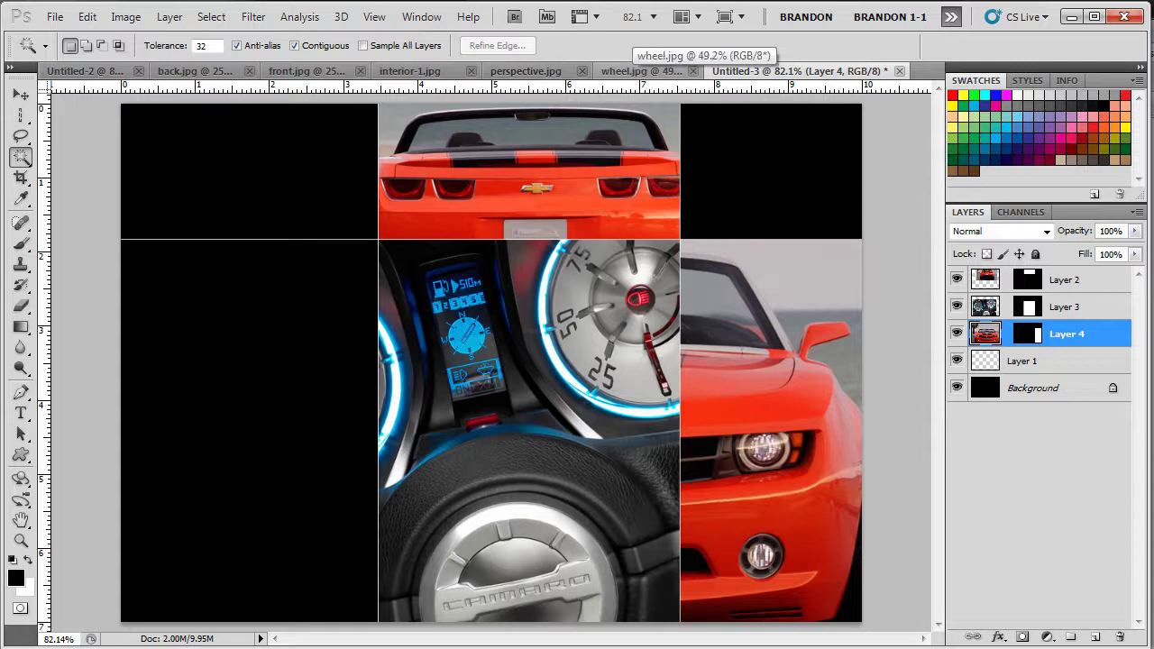
Copy the entire wheel.jpg photo and return to Untitled-3.
{"action": "left_click", "coordinate": [636, 70]}
{"action": "key", "text": "ctrl+a"}
{"action": "left_click", "coordinate": [87, 16]}
{"action": "left_click", "coordinate": [103, 137]}
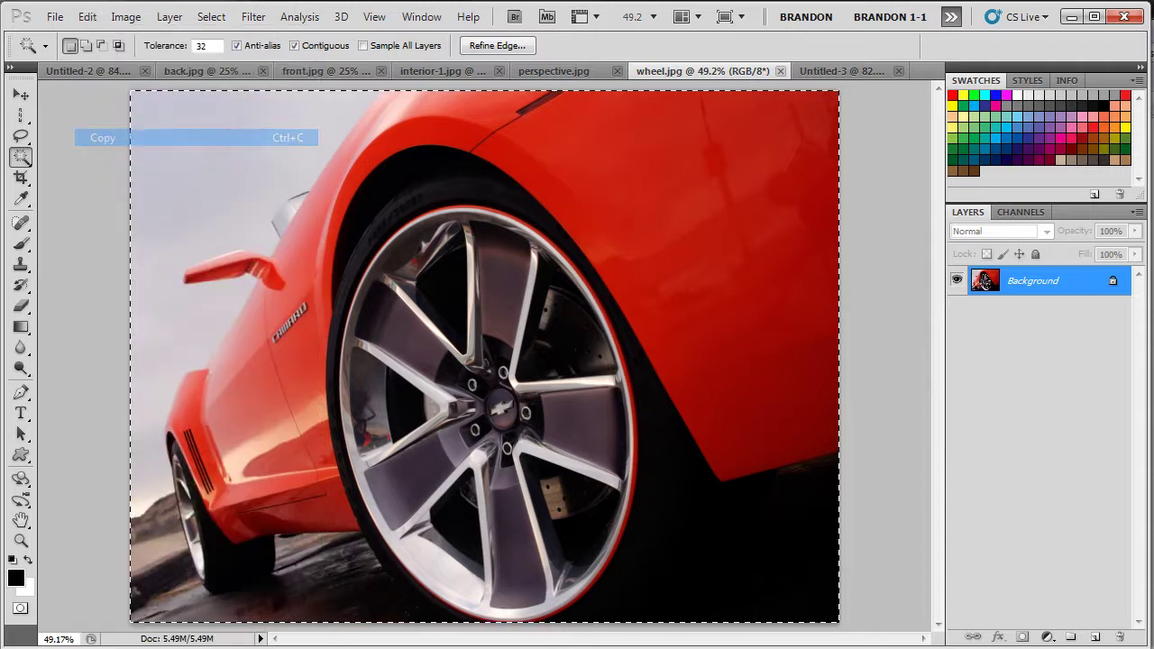
{"action": "left_click", "coordinate": [830, 70]}
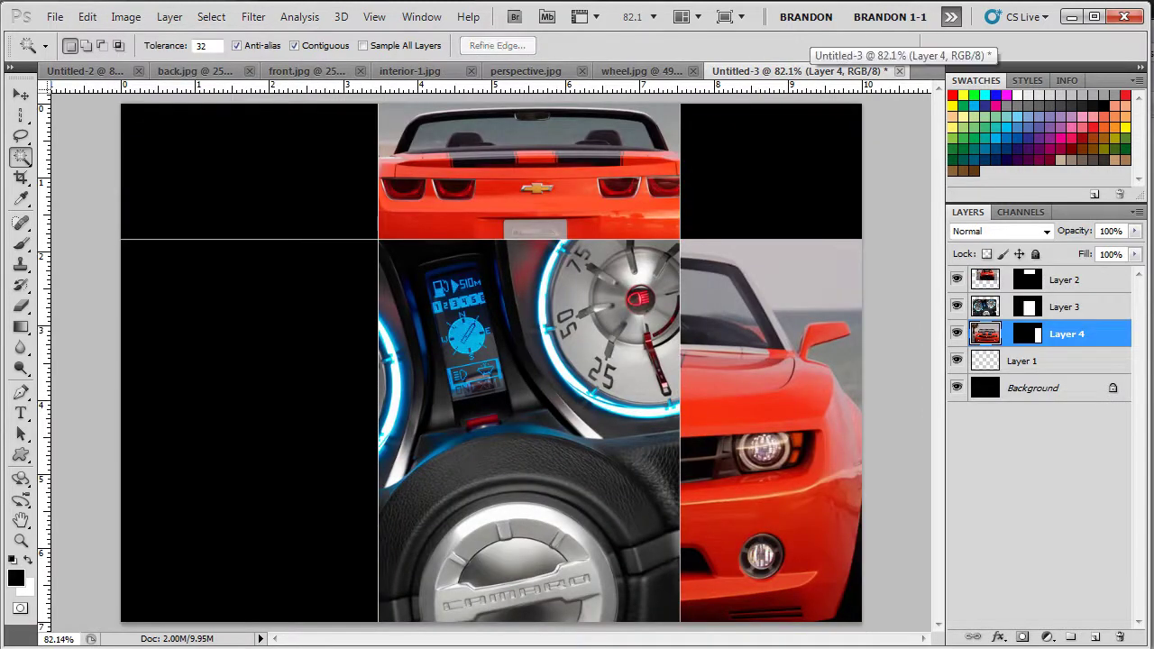
Select the lower left grid cell on Layer 1 and use Paste Into to place the wheel photo inside it.
{"action": "left_click", "coordinate": [1038, 362]}
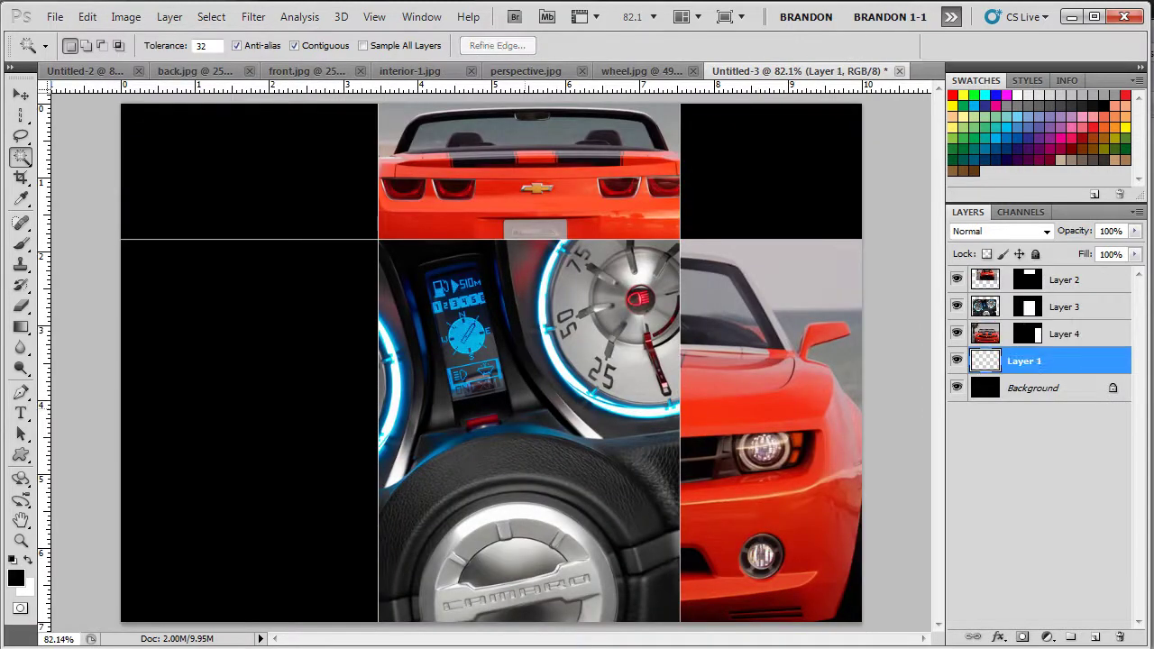
{"action": "left_click", "coordinate": [232, 385]}
{"action": "left_click", "coordinate": [88, 16]}
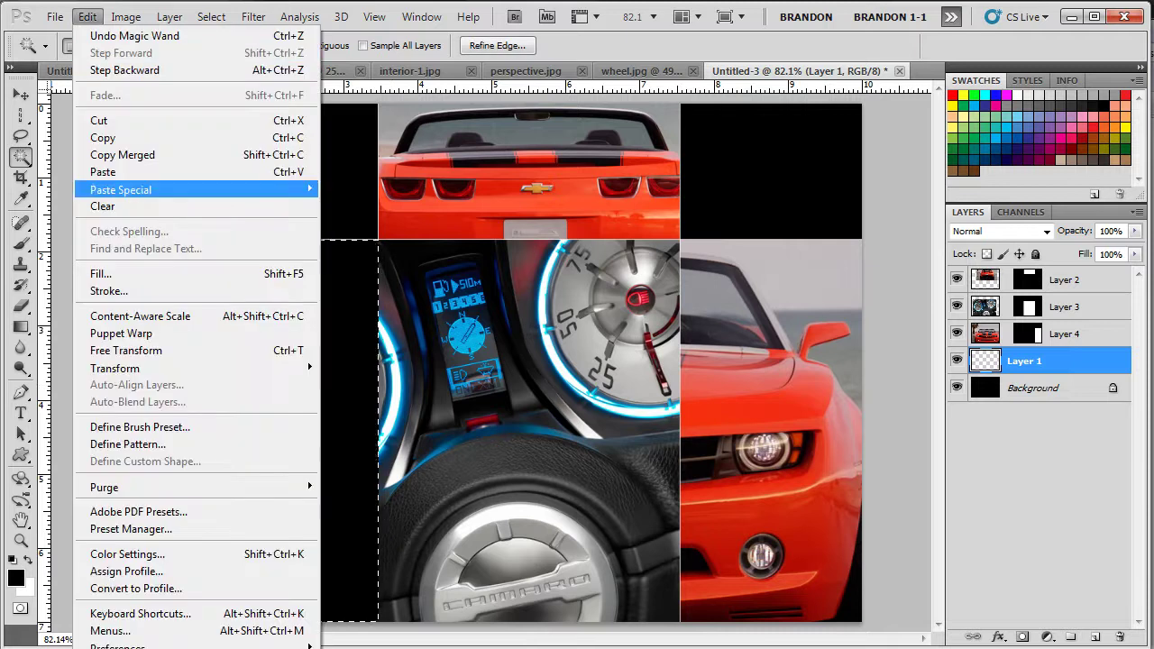
{"action": "mouse_move", "coordinate": [120, 190]}
{"action": "left_click", "coordinate": [357, 206]}
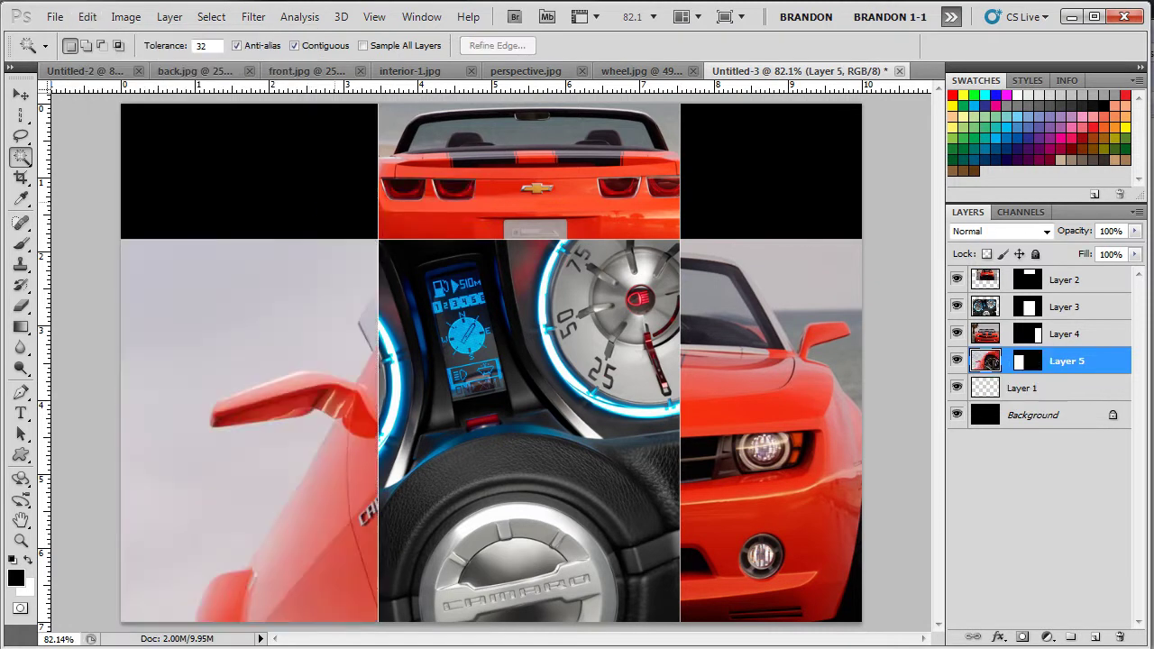
Free-transform the wheel photo to about 59.6% and position it so the wheel fills most of the lower left cell.
{"action": "key", "text": "v"}
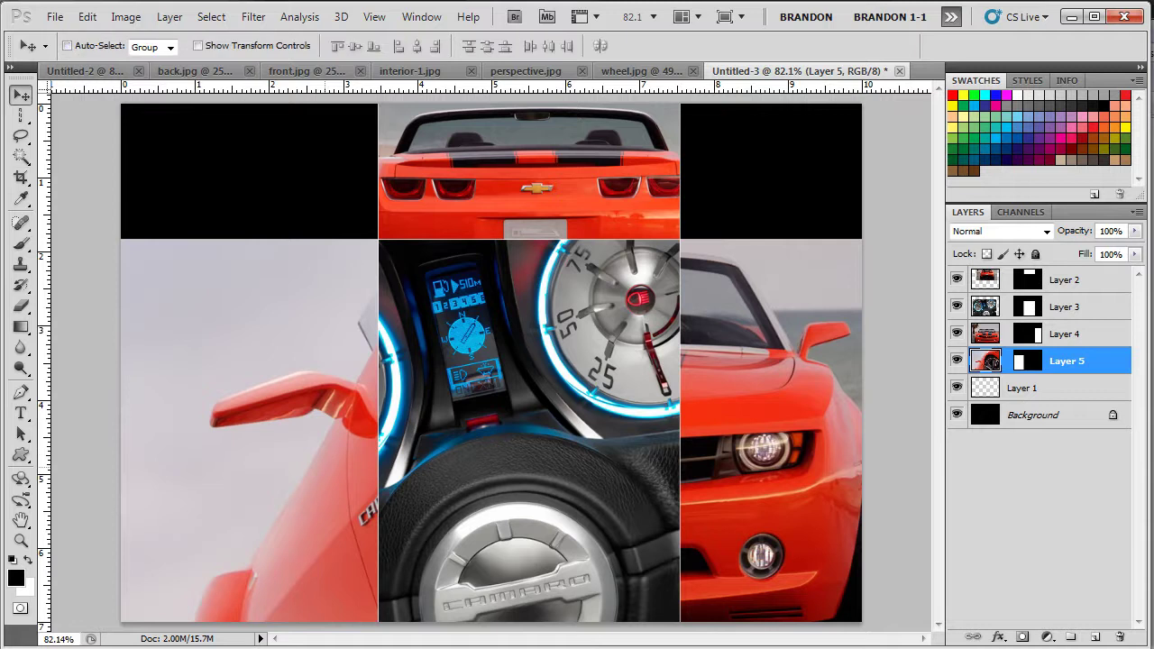
{"action": "left_click_drag", "start_coordinate": [297, 465], "coordinate": [151, 382]}
{"action": "key", "text": "ctrl+t"}
{"action": "key", "text": "ctrl+minus"}
{"action": "key", "text": "ctrl+0"}
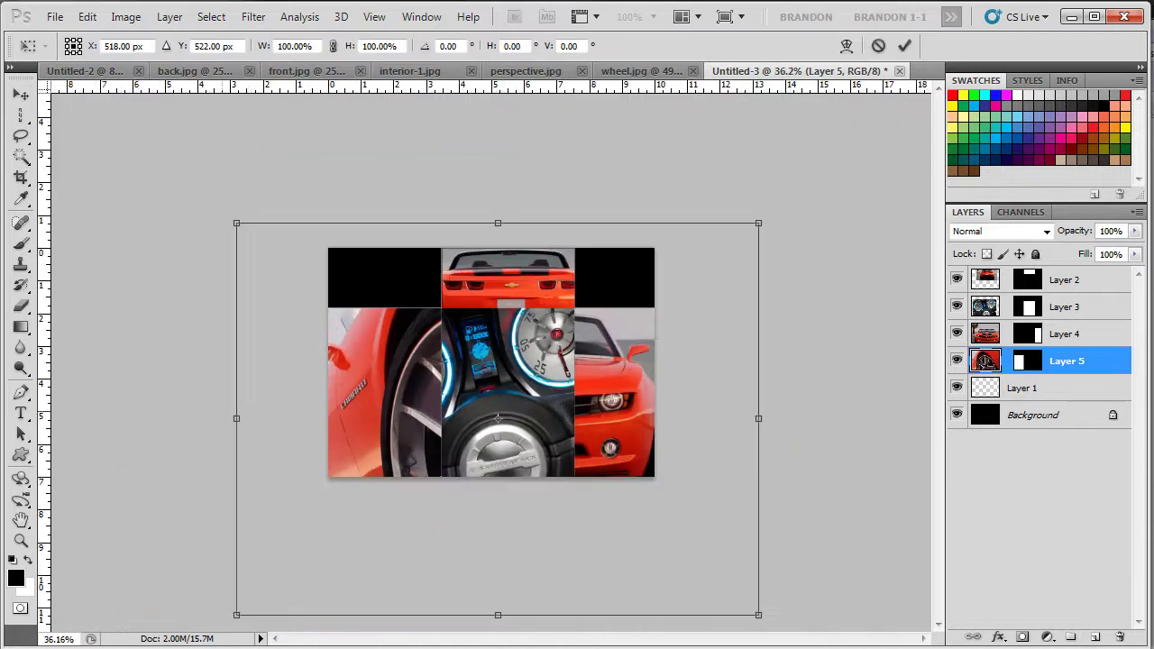
{"action": "left_click_drag", "start_coordinate": [758, 223], "coordinate": [547, 382]}
{"action": "left_click_drag", "start_coordinate": [392, 498], "coordinate": [427, 403]}
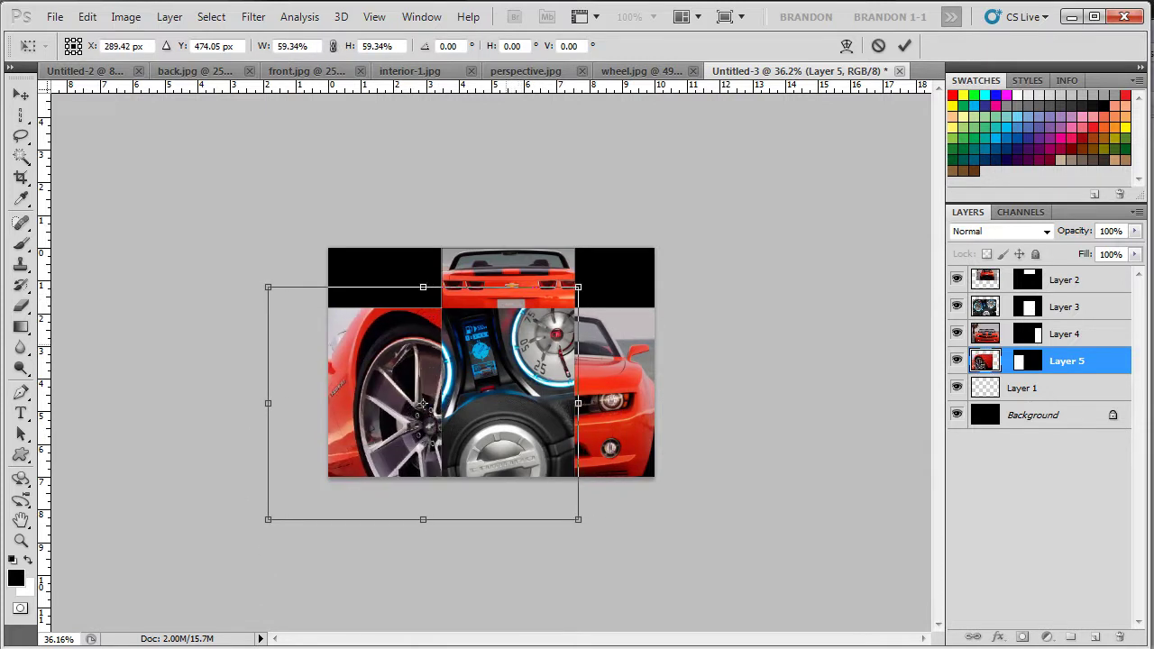
{"action": "left_click_drag", "start_coordinate": [418, 403], "coordinate": [415, 404]}
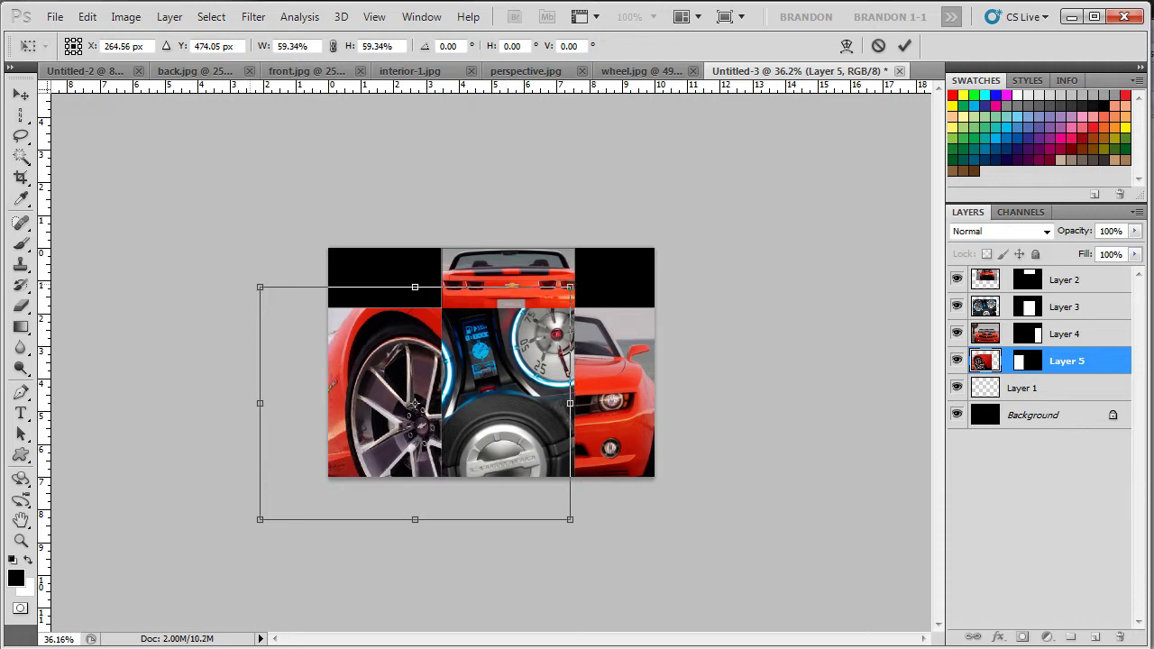
{"action": "mouse_move", "coordinate": [259, 287]}
{"action": "left_mouse_down"}
{"action": "mouse_move", "coordinate": [287, 308]}
{"action": "mouse_move", "coordinate": [258, 286]}
{"action": "left_mouse_up"}
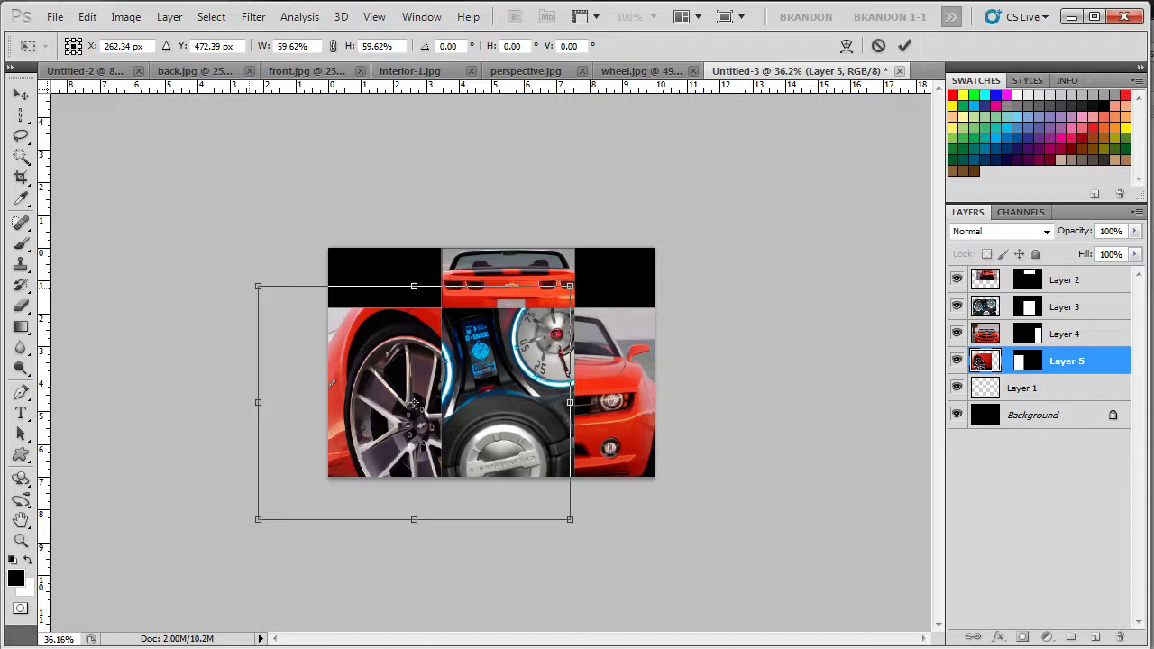
{"action": "key", "text": "Return"}
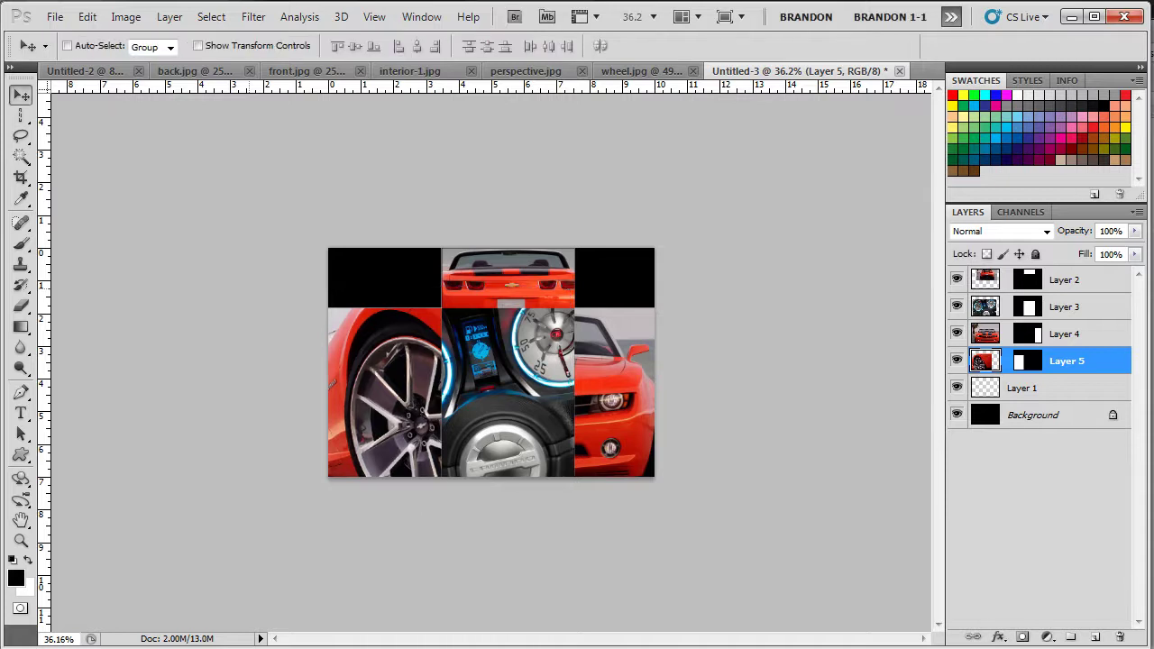
{"action": "key", "text": "ctrl+0"}
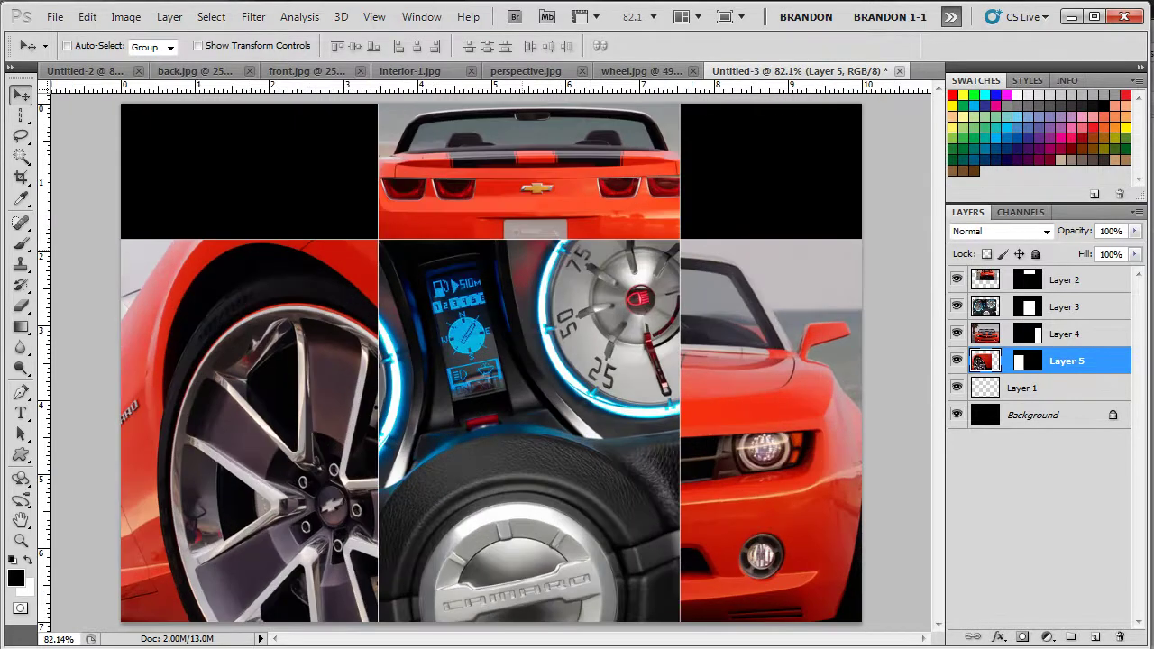
{"action": "left_click_drag", "start_coordinate": [335, 372], "coordinate": [293, 349]}
Check the finished layout in Untitled-2, and scale the wheel photo in Untitled-3 down further to show the fender and side mirror.
{"action": "left_click", "coordinate": [85, 71]}
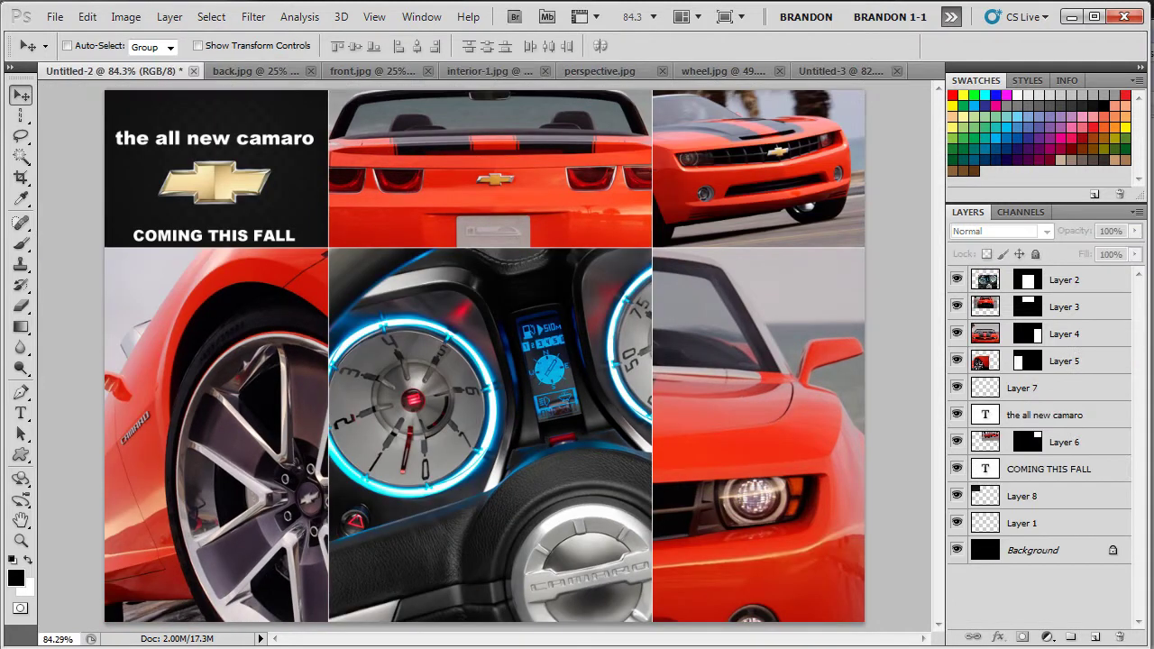
{"action": "left_click", "coordinate": [841, 70]}
{"action": "key", "text": "ctrl+t"}
{"action": "key", "text": "ctrl+0"}
{"action": "left_click_drag", "start_coordinate": [70, 221], "coordinate": [148, 281]}
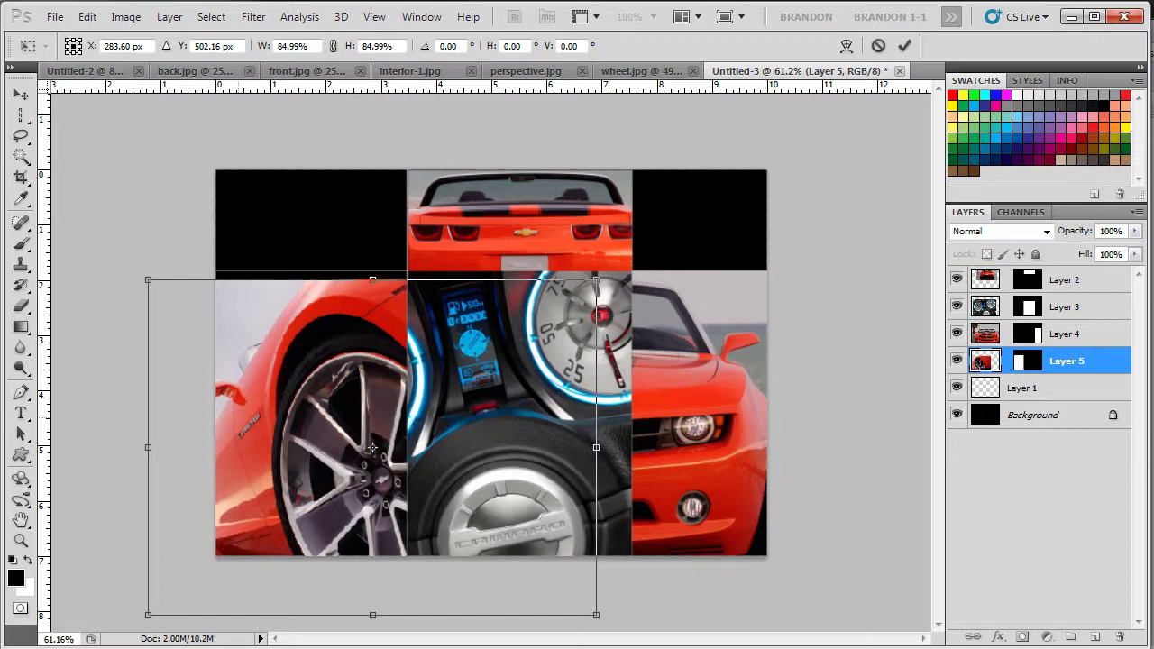
{"action": "left_click_drag", "start_coordinate": [372, 448], "coordinate": [350, 434]}
{"action": "left_click_drag", "start_coordinate": [125, 265], "coordinate": [147, 280]}
{"action": "key", "text": "Return"}
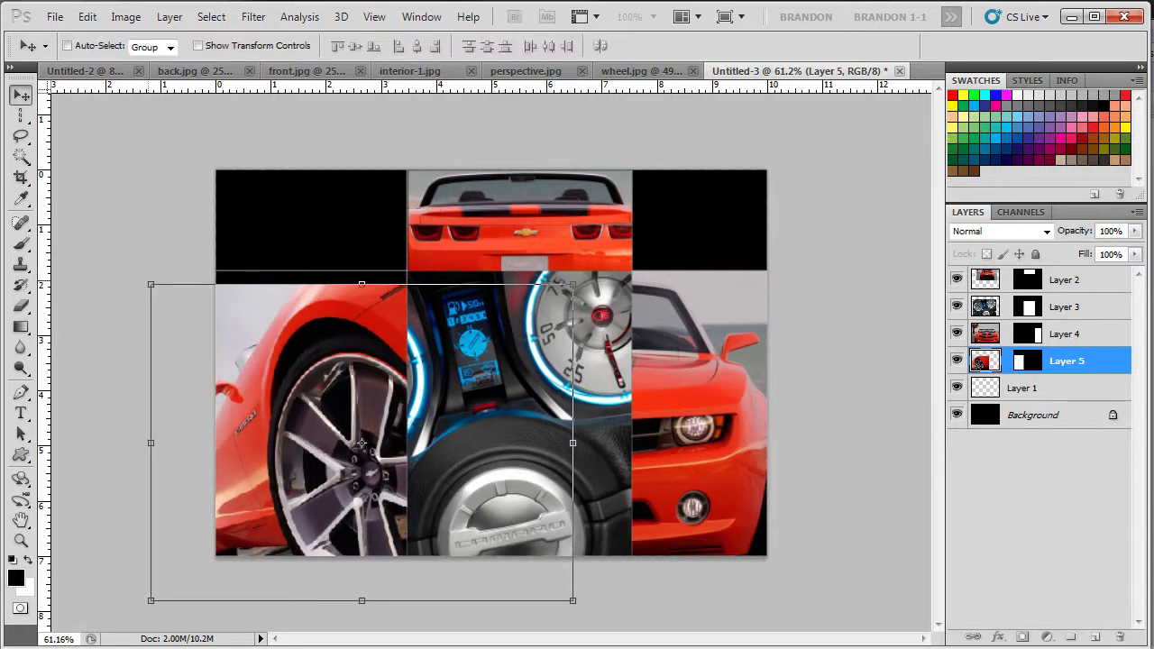
{"action": "key", "text": "ctrl+0"}
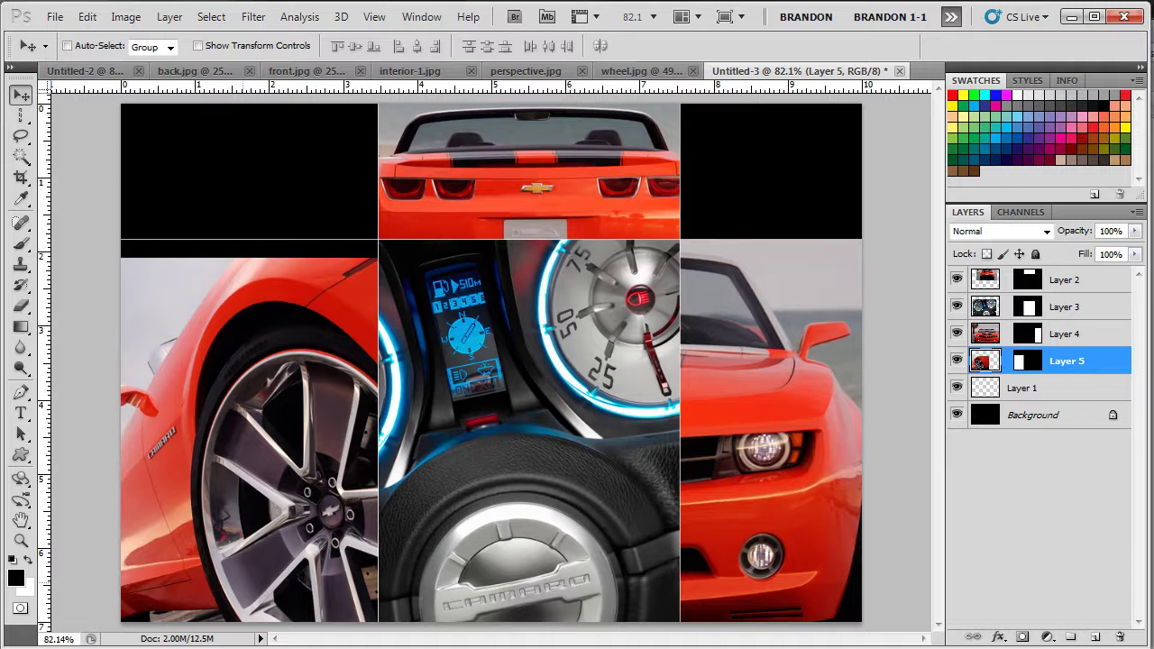
Move the wheel photo up to cover the black gap at the top of the lower left cell.
{"action": "key", "text": "ctrl+t"}
{"action": "left_click_drag", "start_coordinate": [317, 472], "coordinate": [318, 437]}
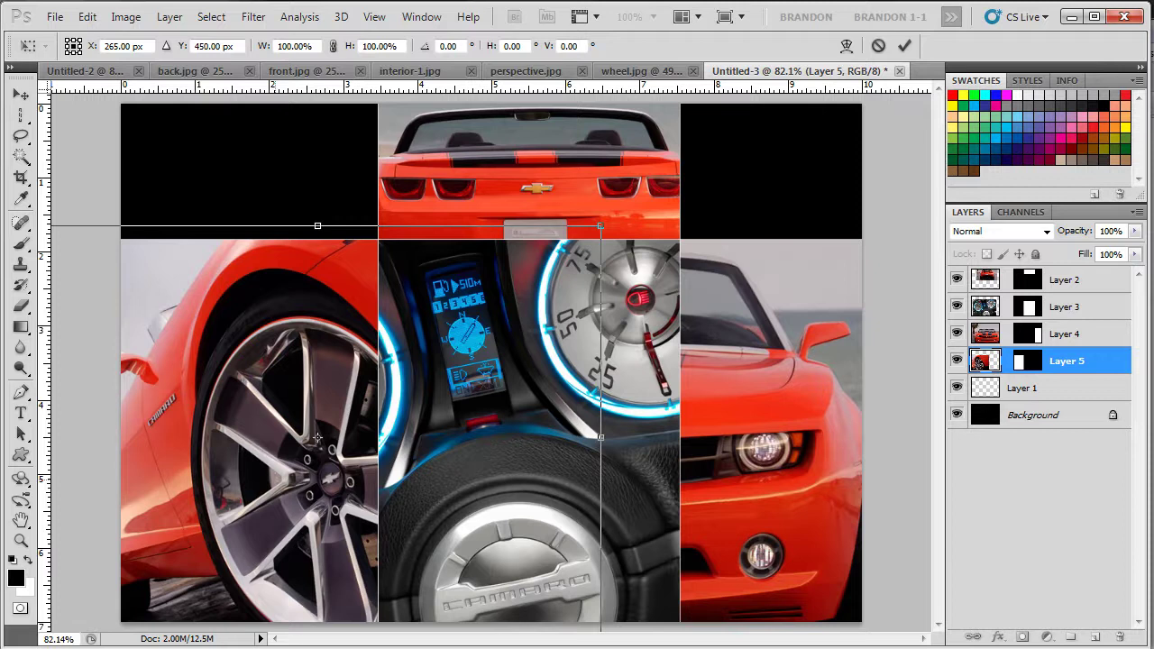
{"action": "key", "text": "Return"}
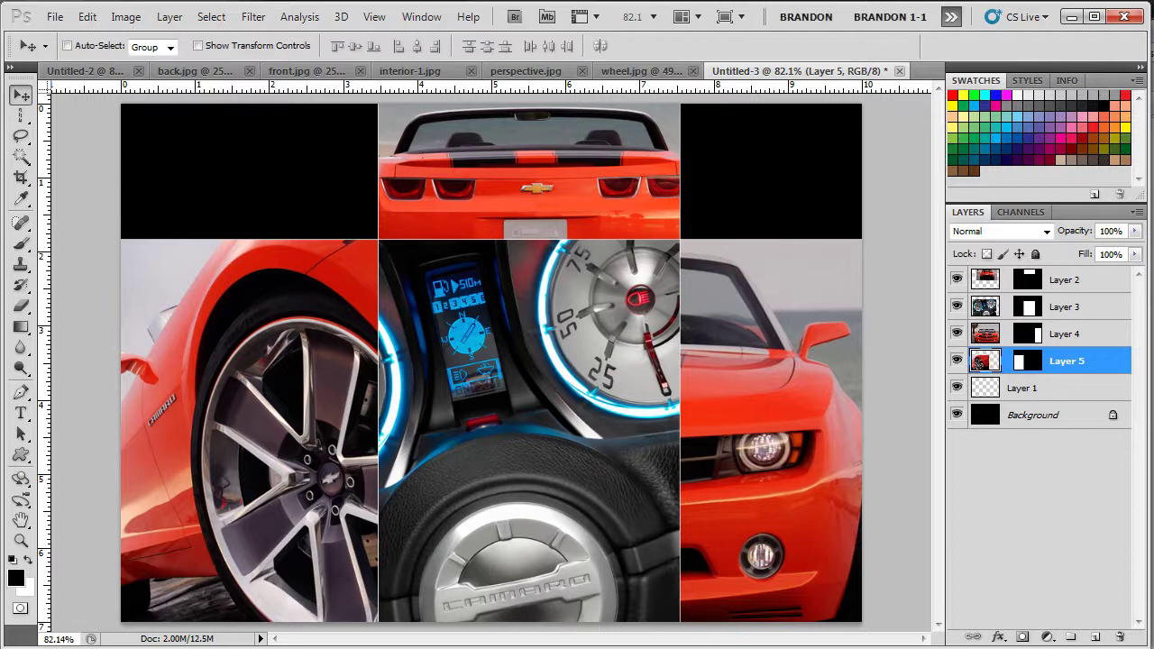
Select the empty upper right grid cell on Layer 1 with the Magic Wand and switch to the perspective.jpg photo.
{"action": "left_click", "coordinate": [1023, 388]}
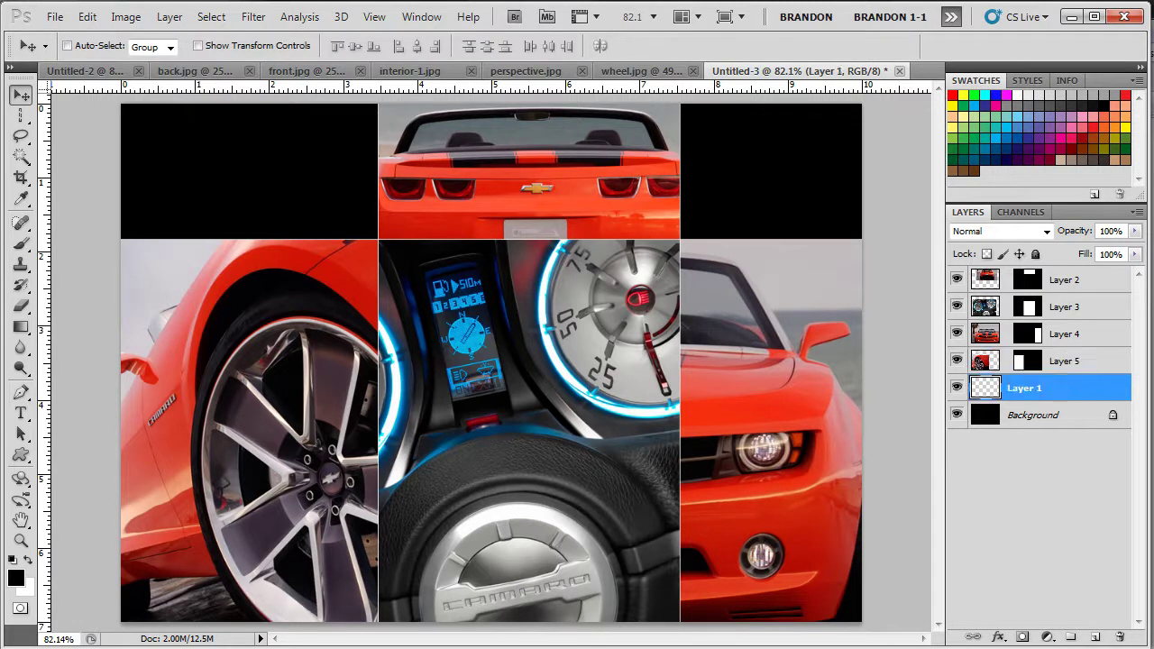
{"action": "key", "text": "w"}
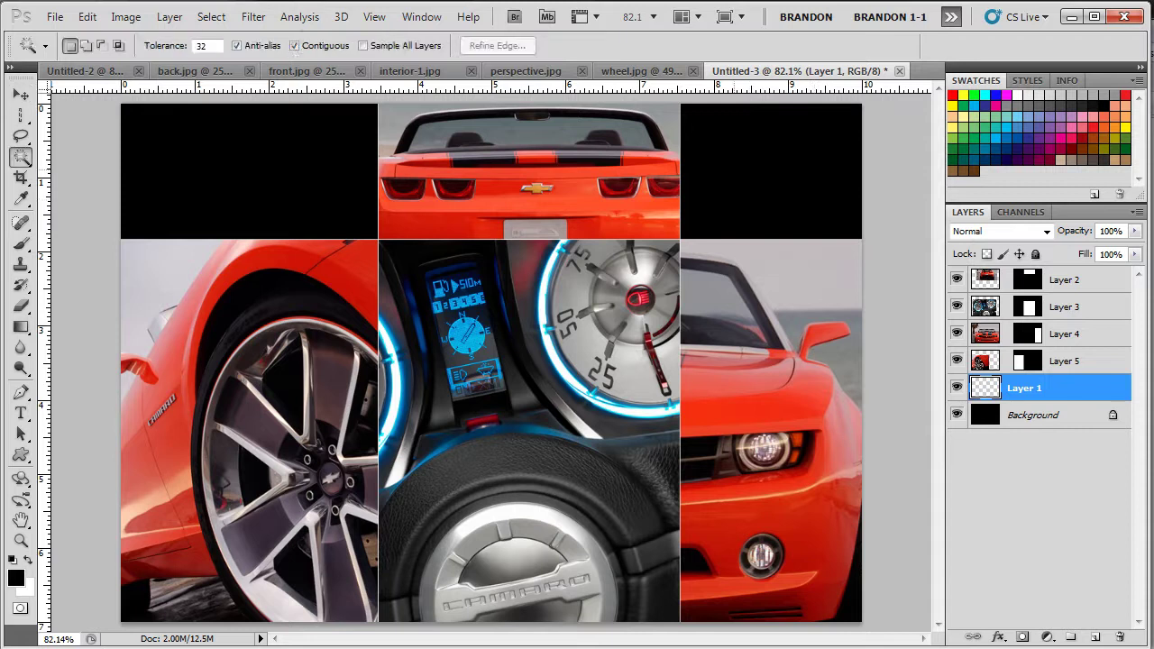
{"action": "left_click", "coordinate": [766, 171]}
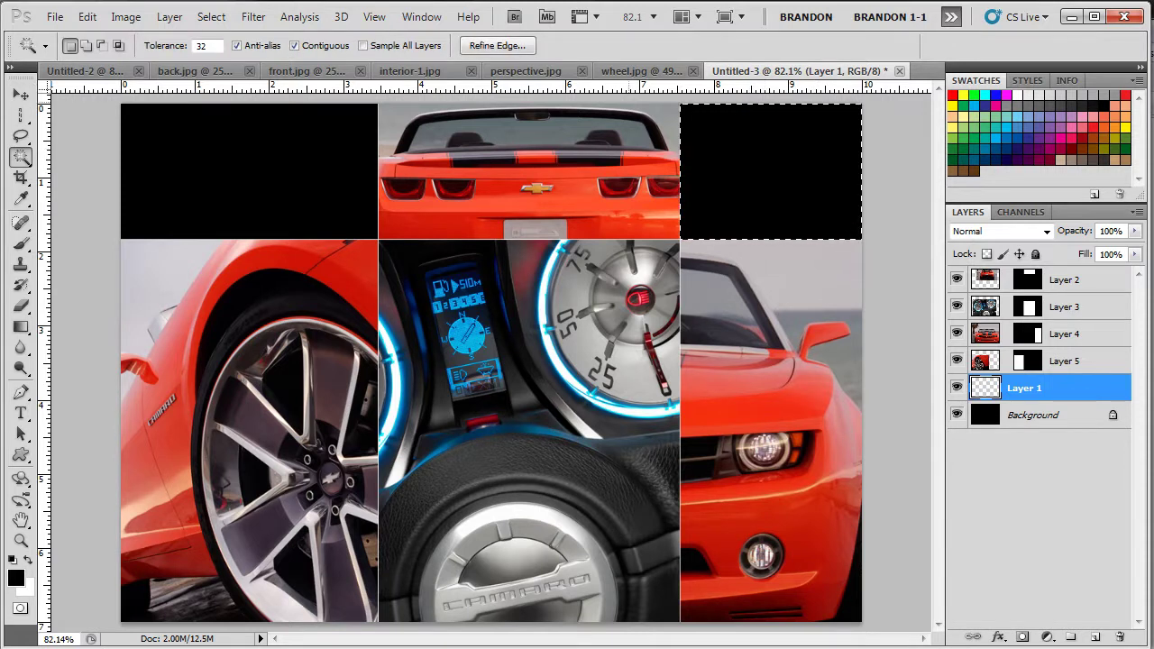
{"action": "left_click", "coordinate": [527, 71]}
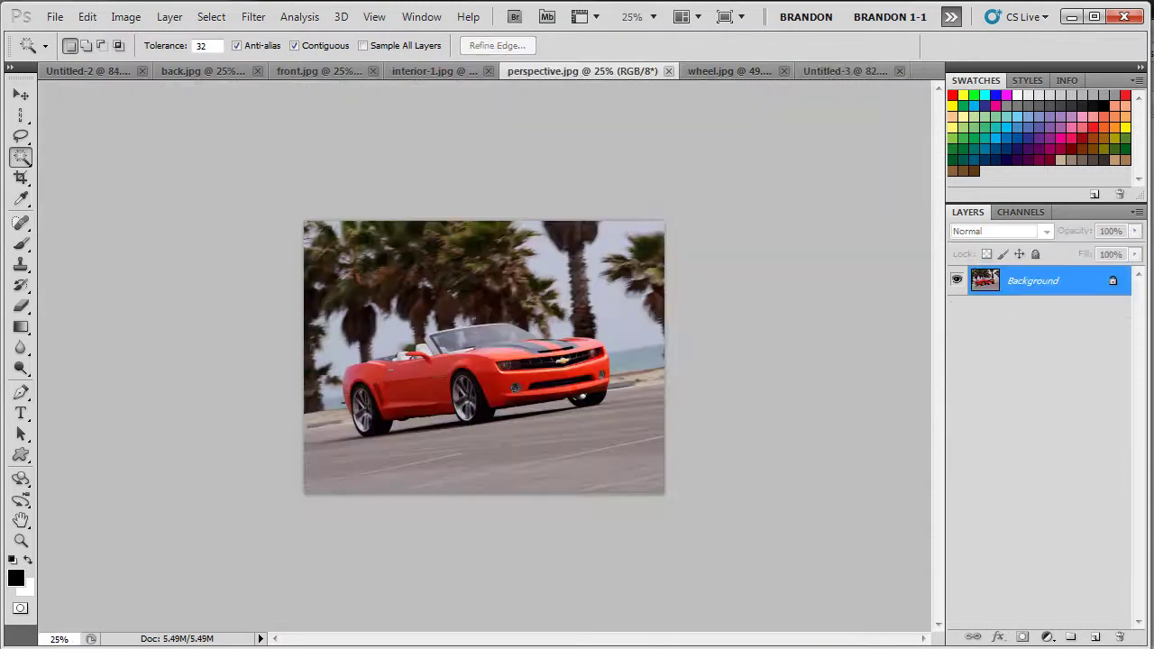
Copy the whole perspective.jpg photo and paste it into the selected upper right grid cell of Untitled-3.
{"action": "left_click", "coordinate": [88, 17]}
{"action": "left_click", "coordinate": [217, 36]}
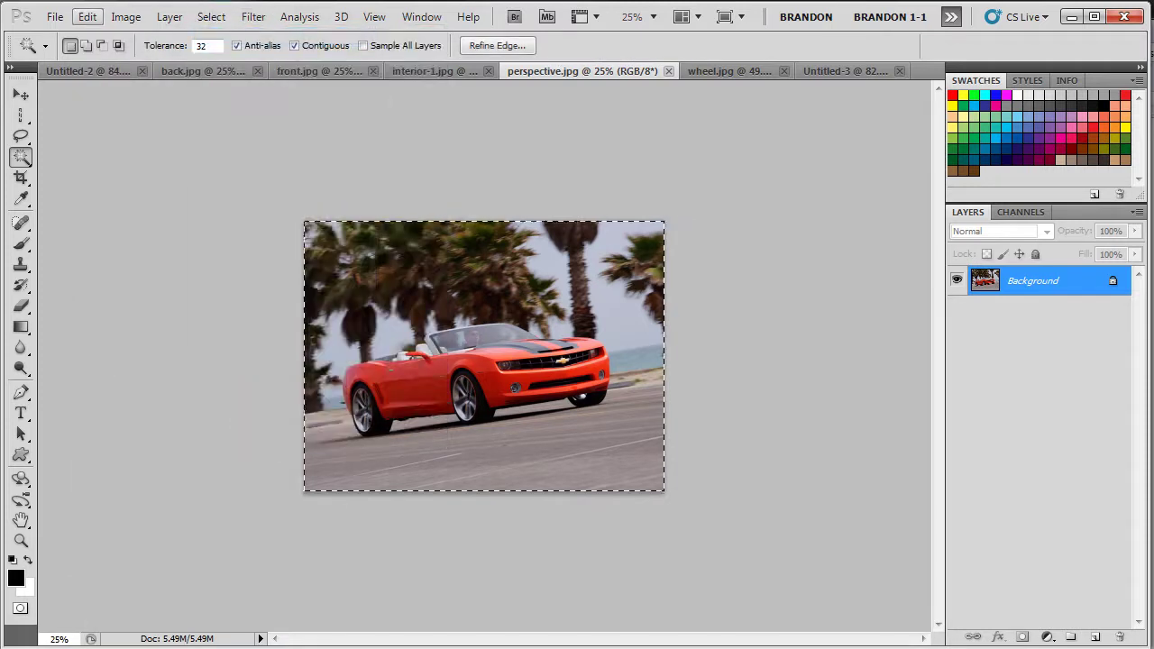
{"action": "left_click", "coordinate": [88, 17]}
{"action": "left_click", "coordinate": [104, 137]}
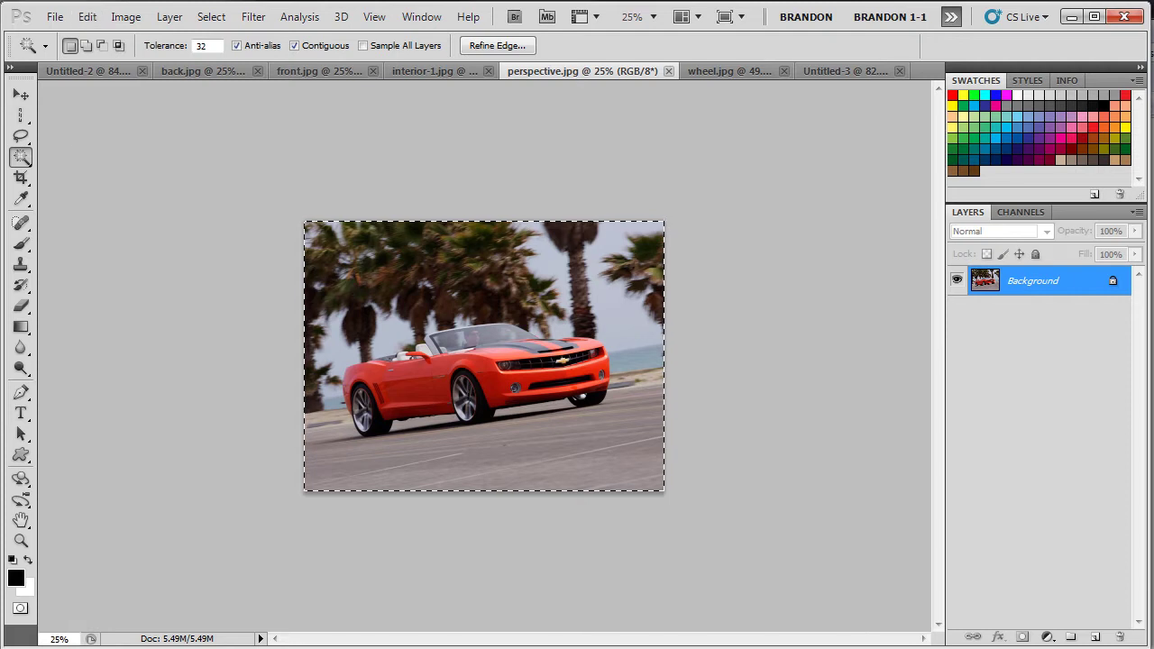
{"action": "left_click", "coordinate": [839, 70]}
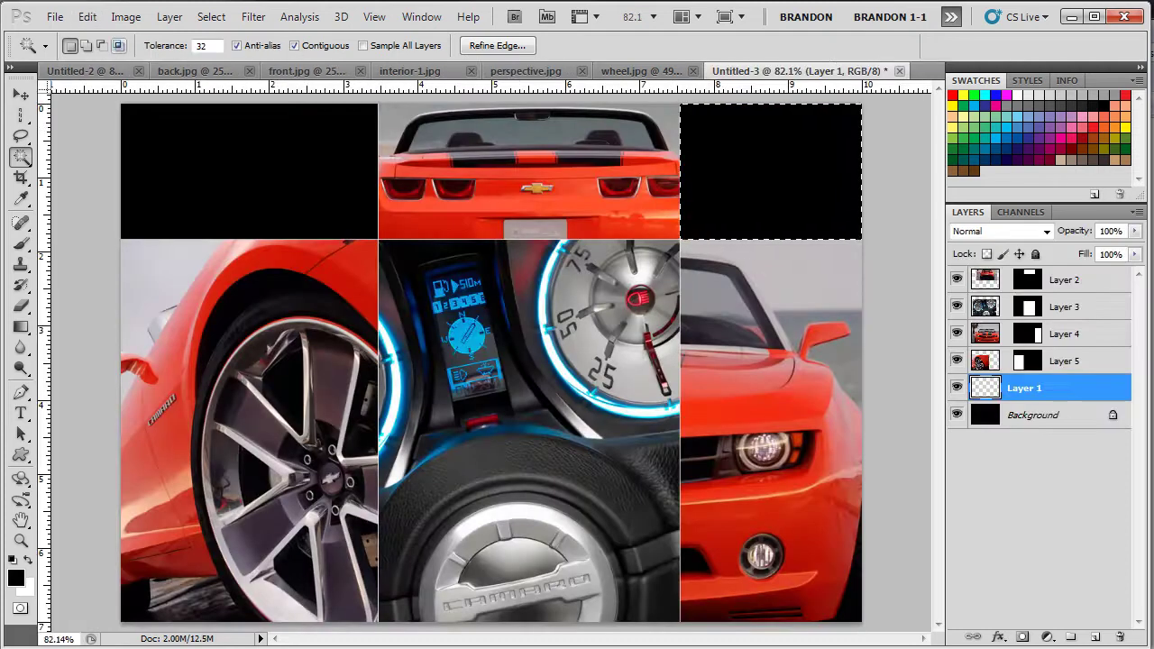
{"action": "left_click", "coordinate": [87, 16]}
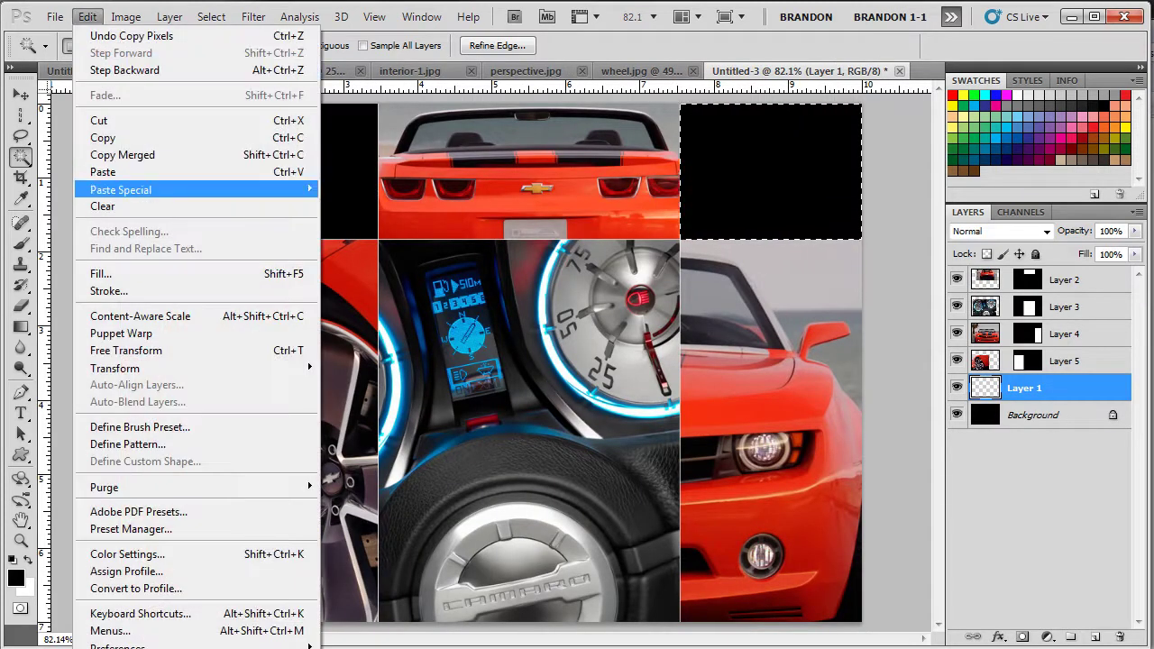
{"action": "mouse_move", "coordinate": [118, 189]}
{"action": "left_click", "coordinate": [388, 206]}
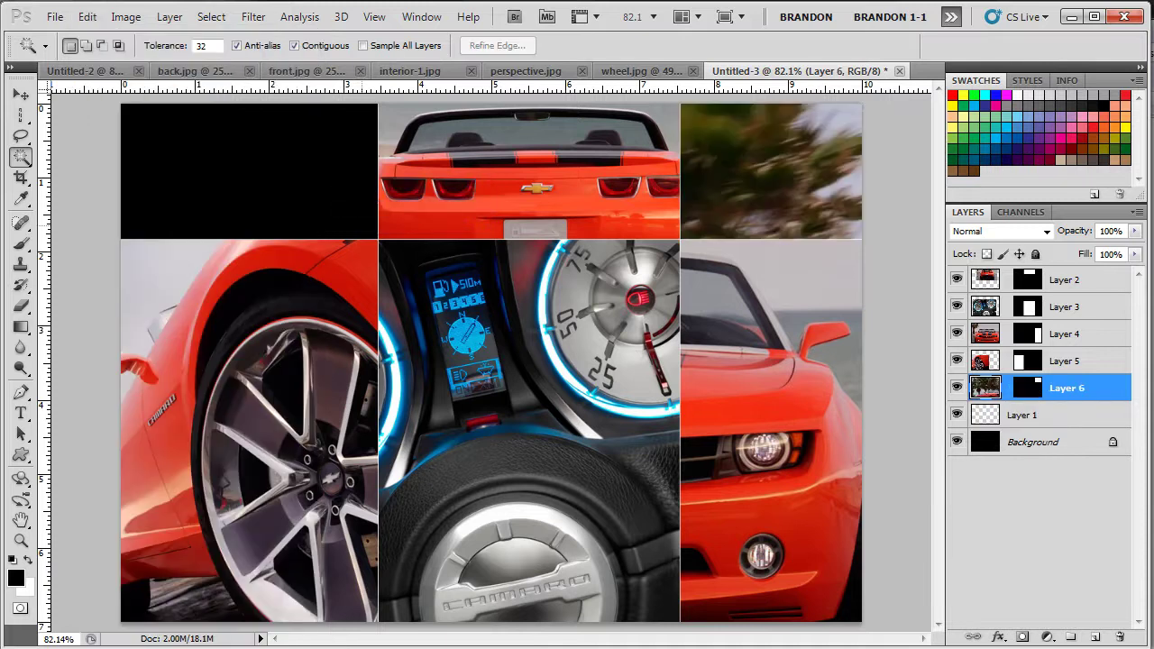
Free-transform the pasted perspective photo to about 41.9% and position it so the car's front fills the upper right cell.
{"action": "key", "text": "ctrl+t"}
{"action": "key", "text": "ctrl+0"}
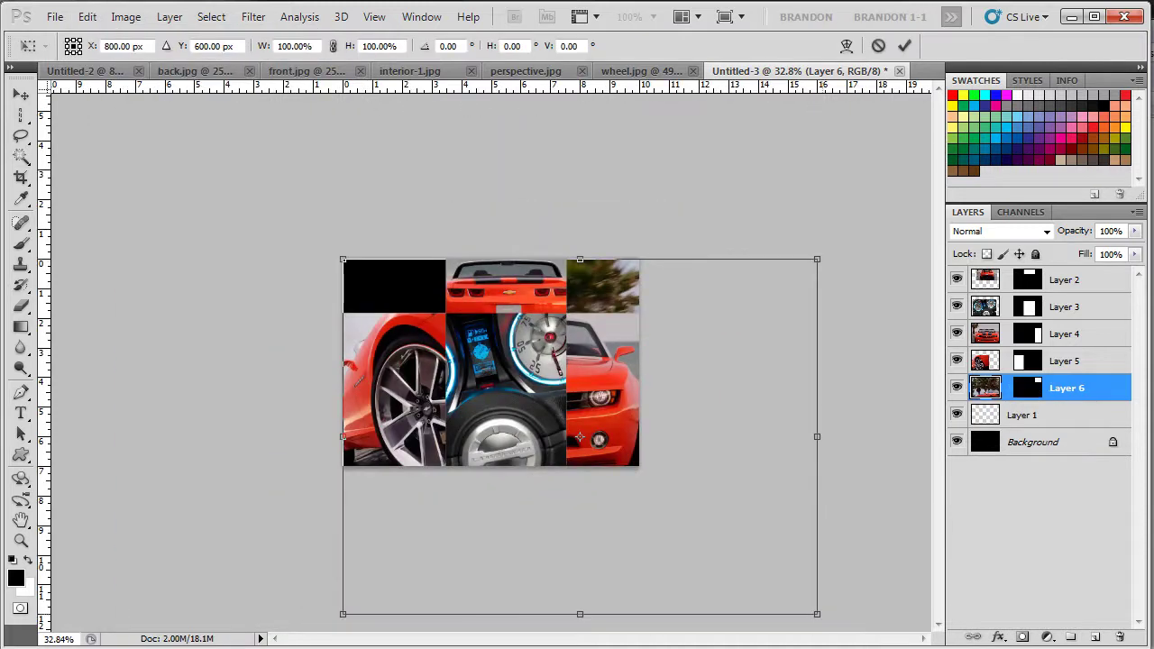
{"action": "left_click_drag", "start_coordinate": [817, 614], "coordinate": [463, 350]}
{"action": "left_click_drag", "start_coordinate": [402, 304], "coordinate": [594, 301]}
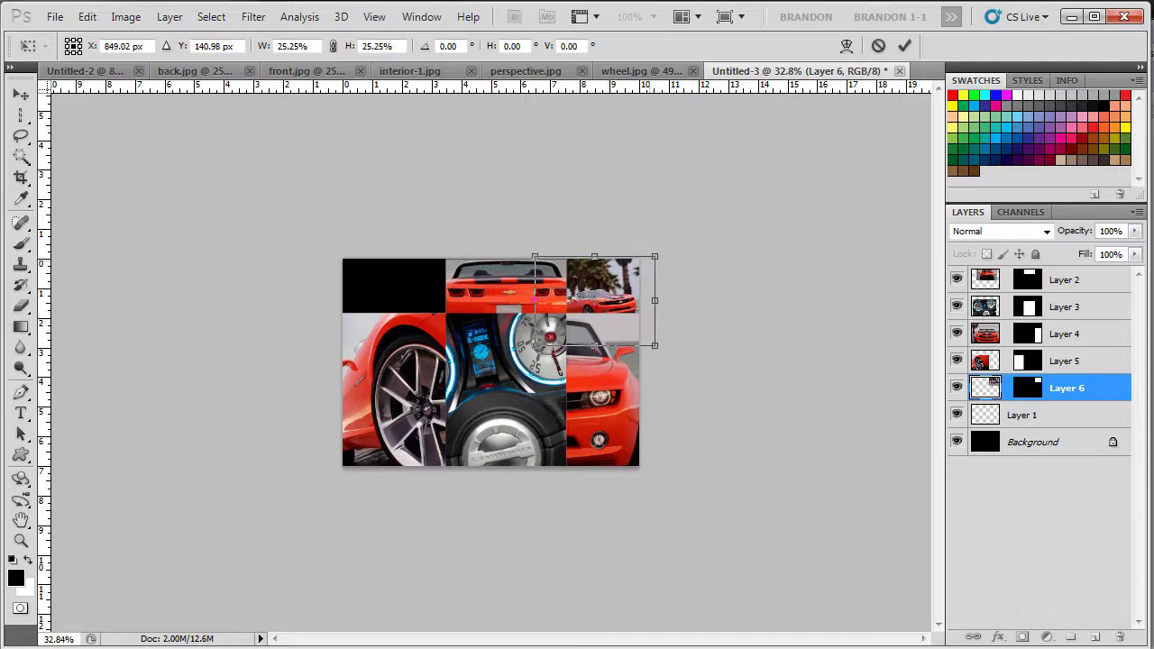
{"action": "left_click_drag", "start_coordinate": [655, 257], "coordinate": [734, 197]}
{"action": "left_click_drag", "start_coordinate": [673, 301], "coordinate": [621, 313]}
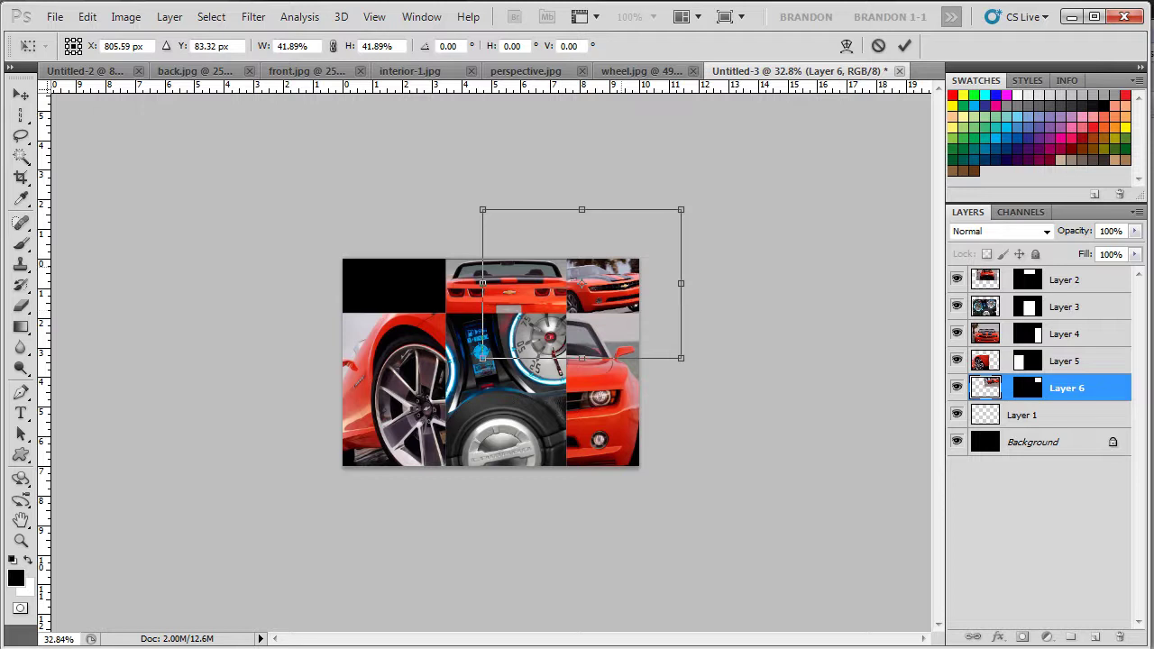
{"action": "key", "text": "Return"}
{"action": "key", "text": "w"}
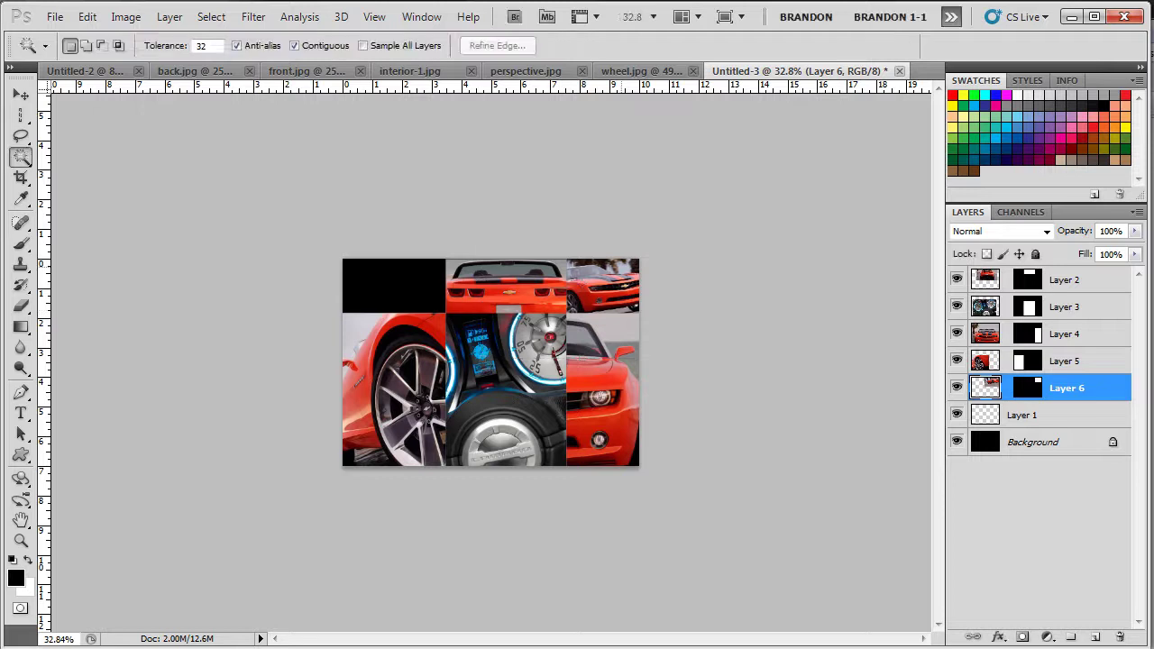
{"action": "key", "text": "ctrl+1"}
{"action": "key", "text": "ctrl+0"}
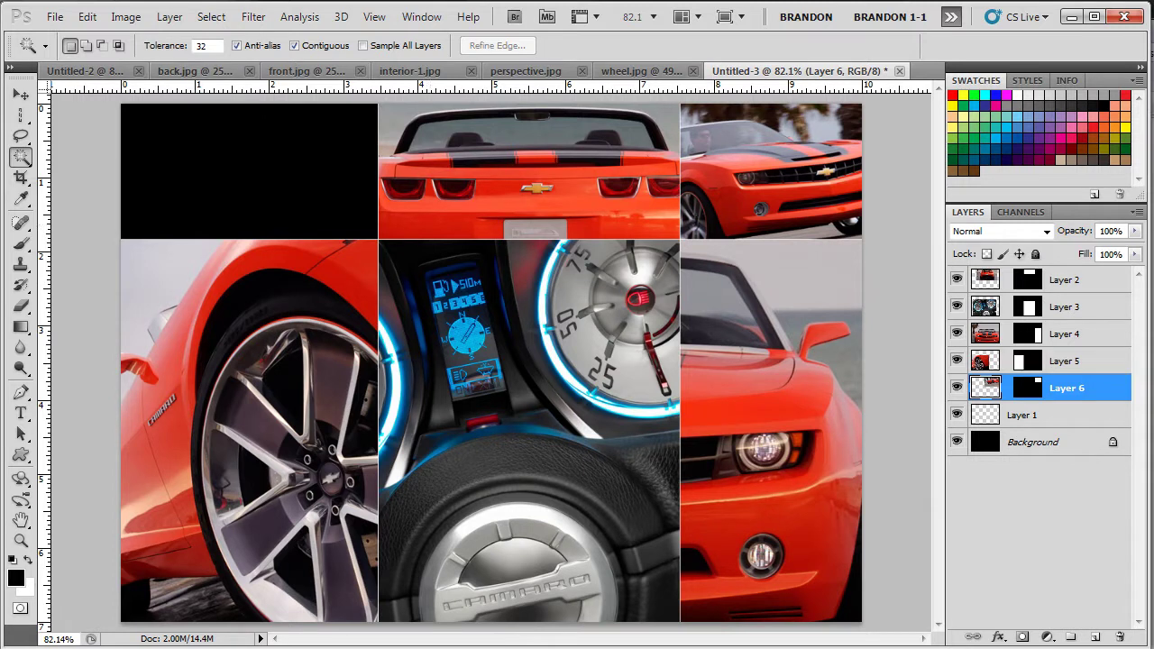
Group the five photo layers, Layer 2 through Layer 6, into a new group named Pictures.
{"action": "left_click", "coordinate": [1066, 281], "text": "shift"}
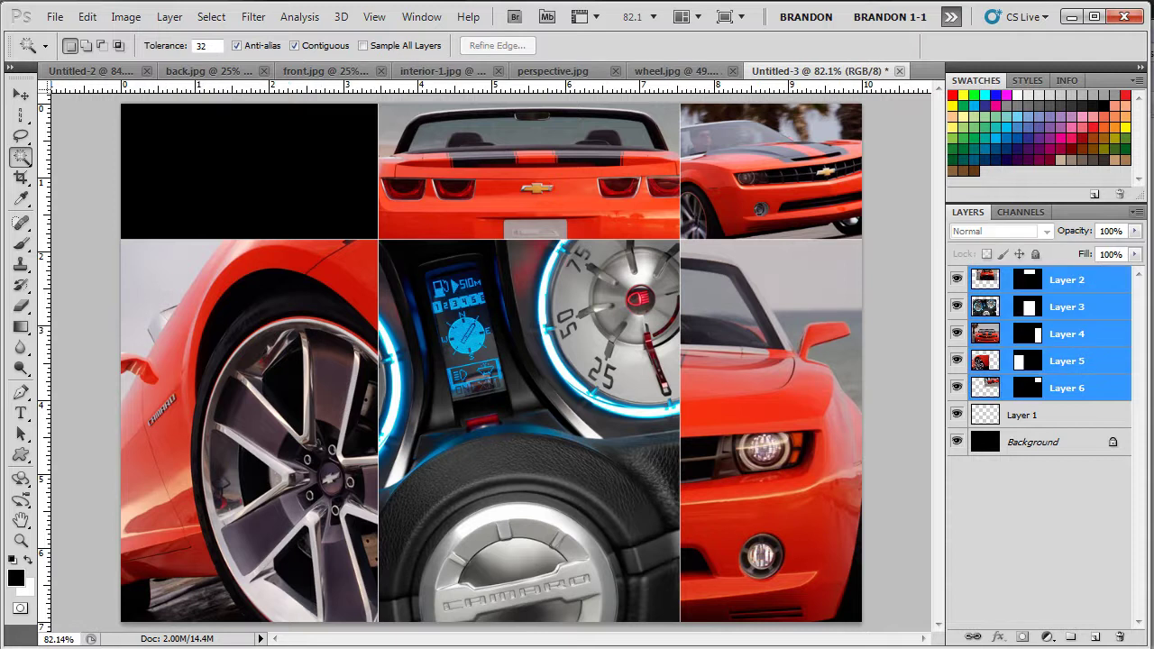
{"action": "left_click", "coordinate": [1137, 211]}
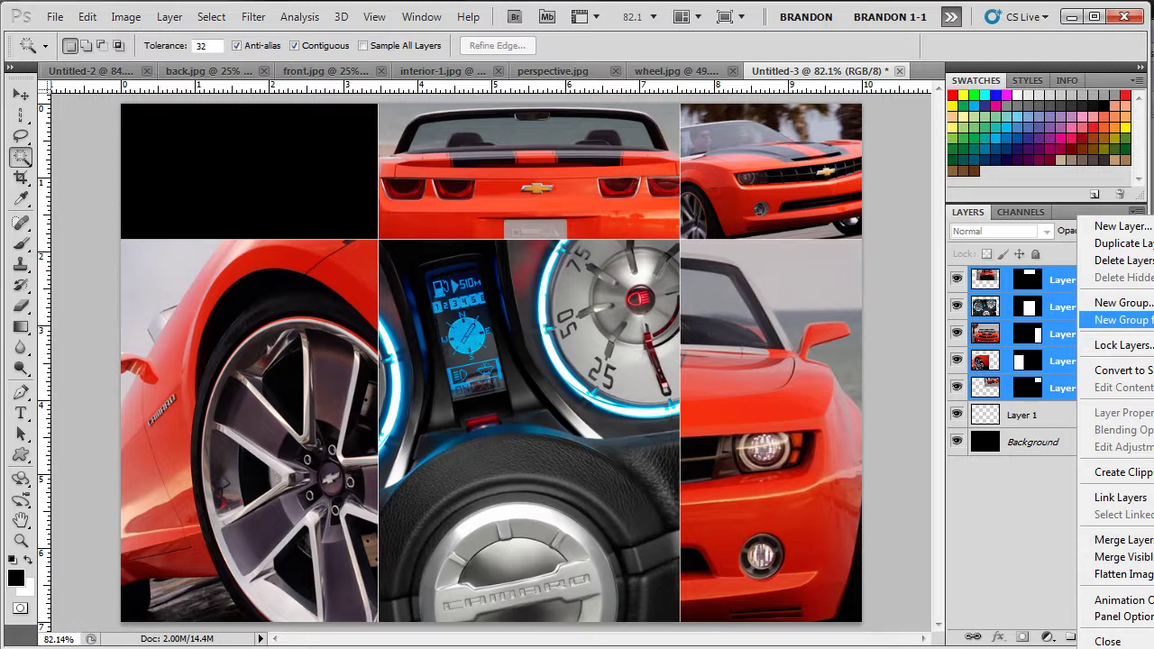
{"action": "left_click", "coordinate": [1118, 320]}
{"action": "type", "text": "Pictures"}
{"action": "key", "text": "Return"}
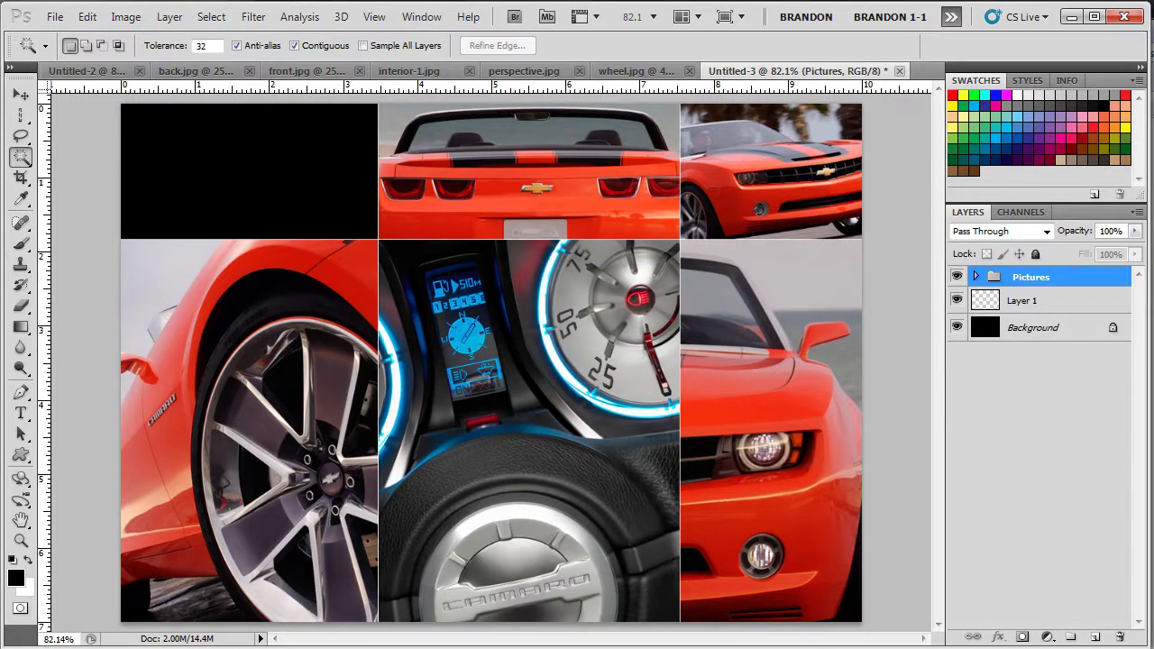
Add a new empty layer directly above the Background layer.
{"action": "left_click", "coordinate": [1025, 301]}
{"action": "key", "text": "Return"}
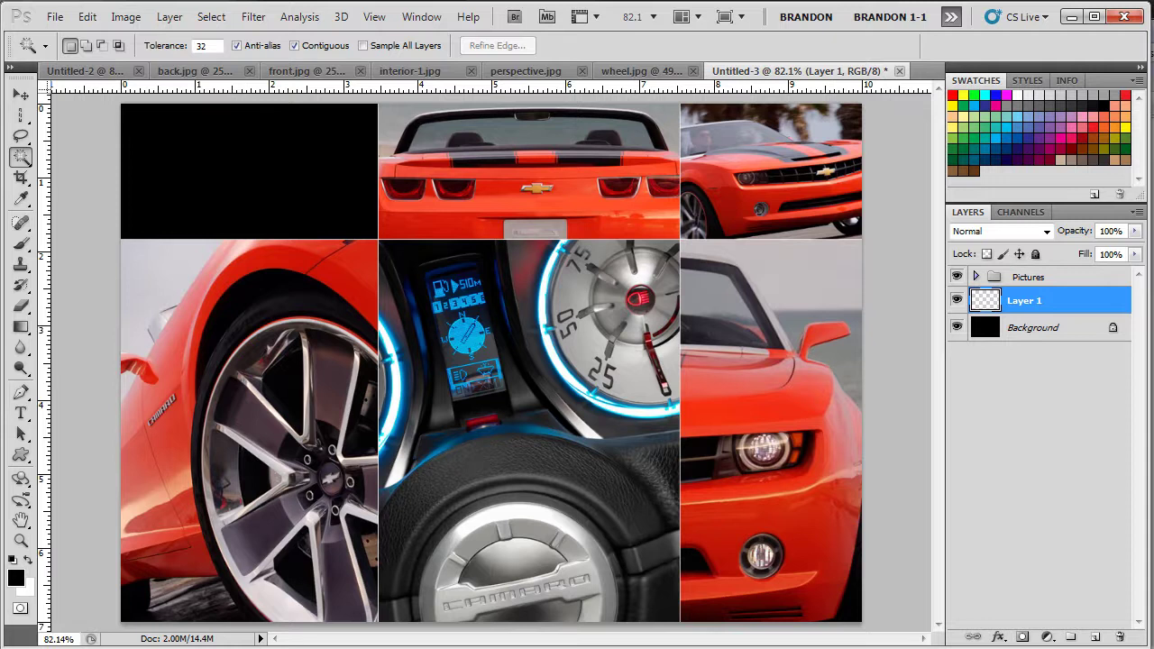
{"action": "left_click", "coordinate": [1034, 328]}
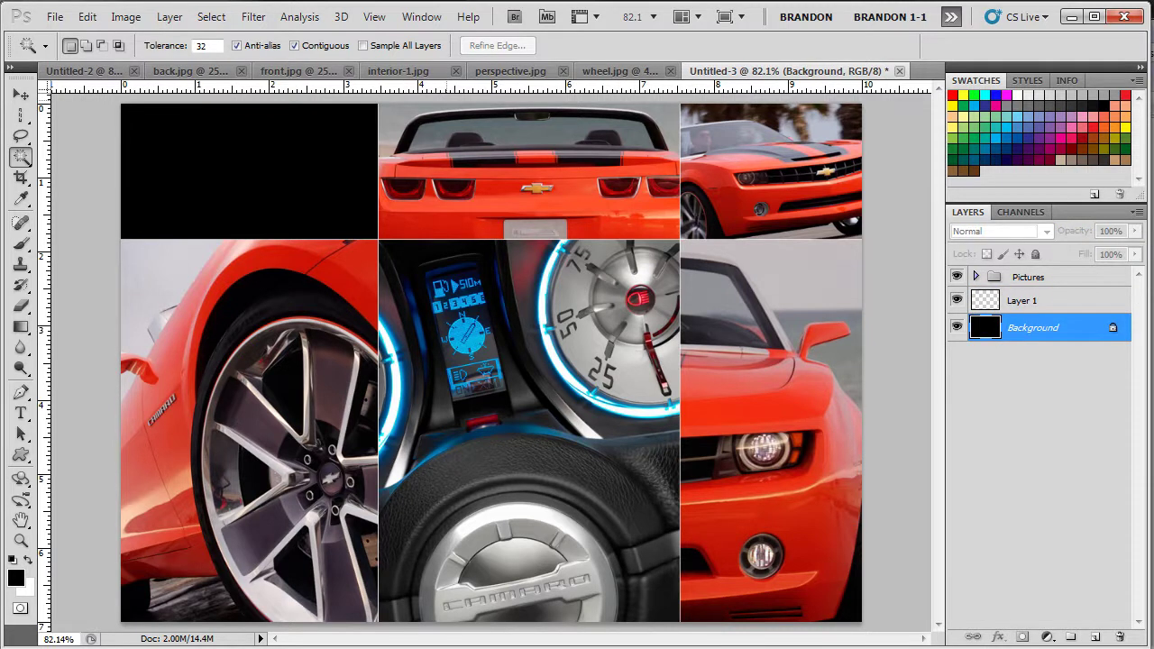
{"action": "left_click", "coordinate": [1095, 637]}
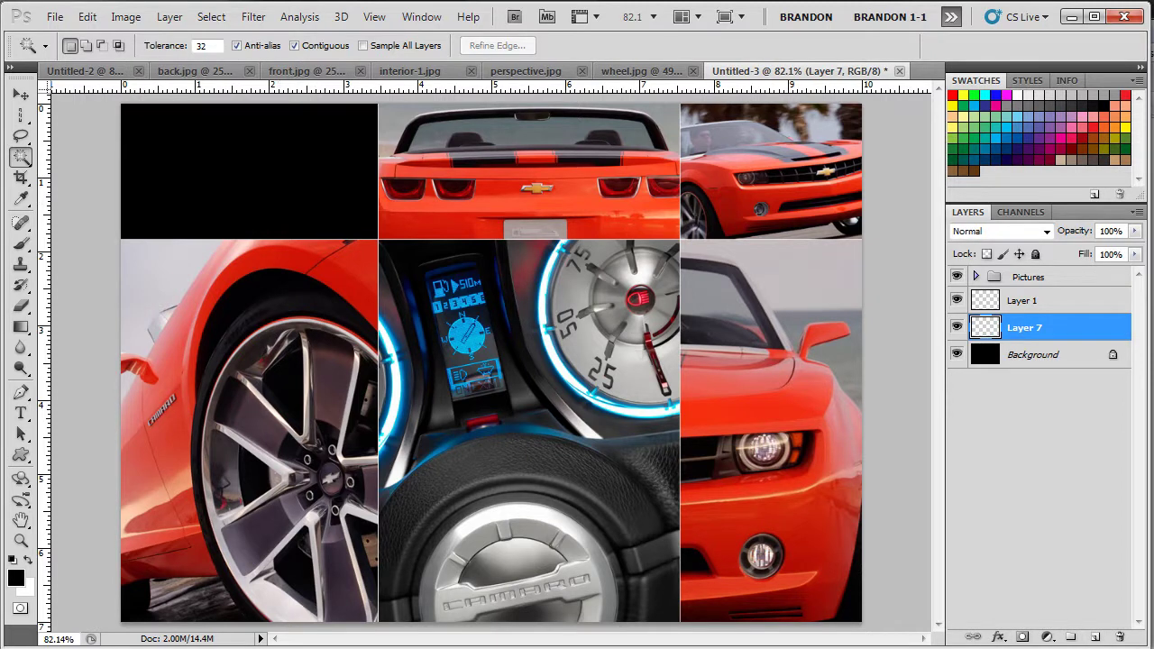
Select the empty upper left grid cell on Layer 1 with the Magic Wand and make the new empty layer active.
{"action": "left_click", "coordinate": [1037, 302]}
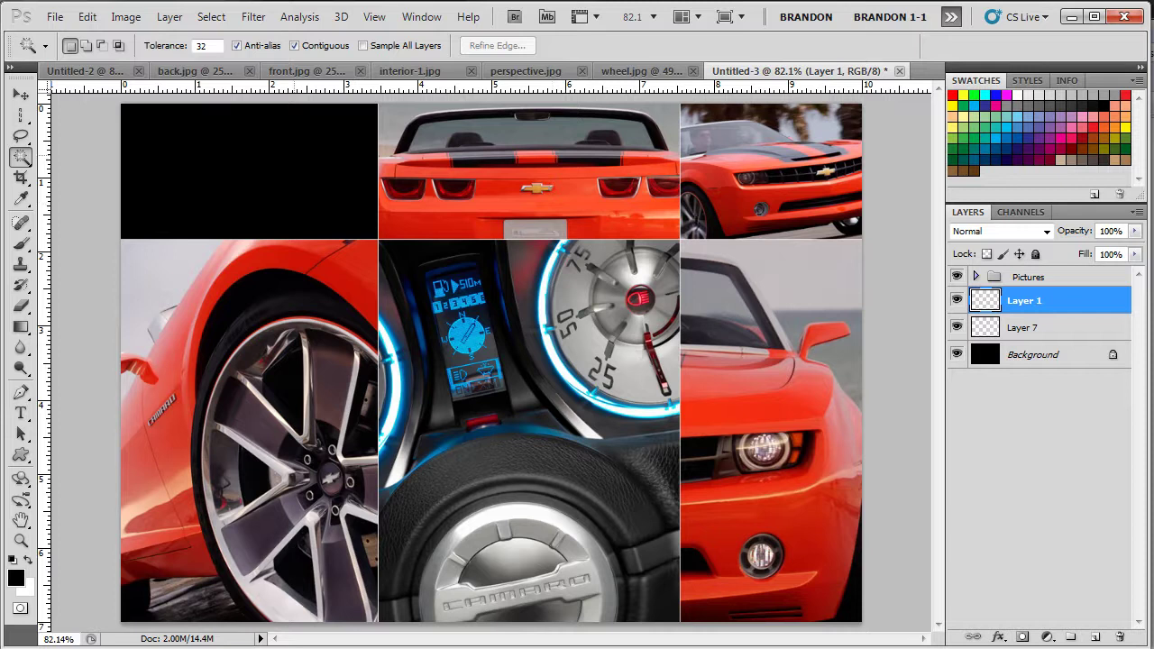
{"action": "left_click", "coordinate": [278, 166]}
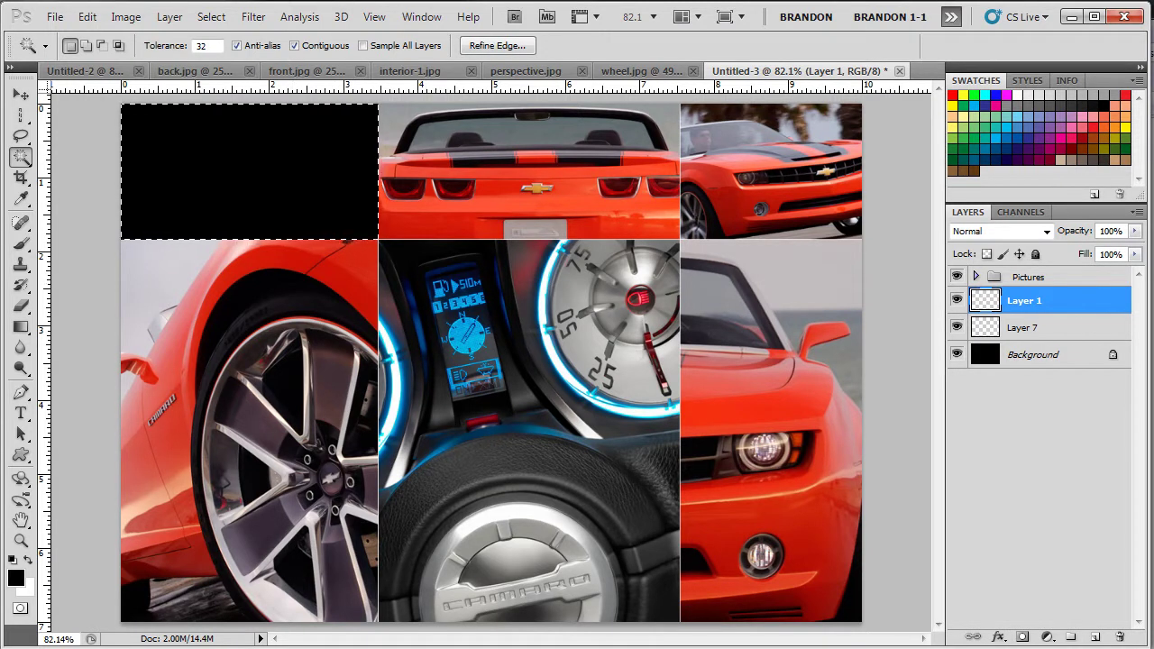
{"action": "left_click", "coordinate": [1037, 328]}
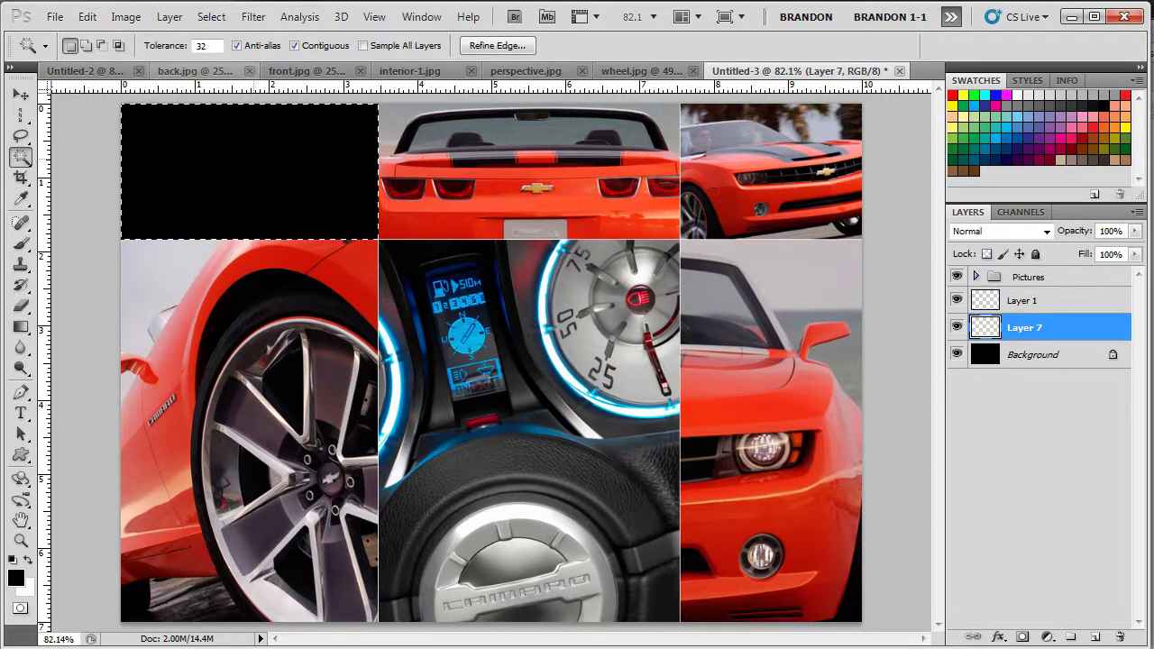
Try the Halftone Pattern filter on a black fill in the selected upper left cell, and clear that fill.
{"action": "key", "text": "alt+BackSpace"}
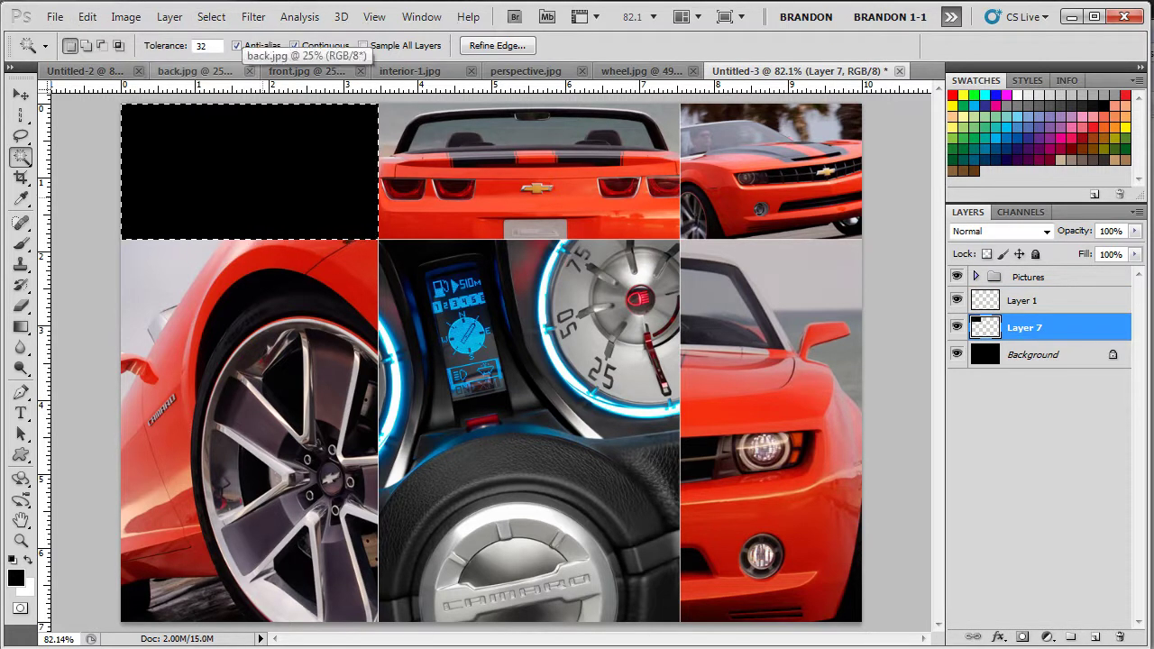
{"action": "left_click", "coordinate": [253, 16]}
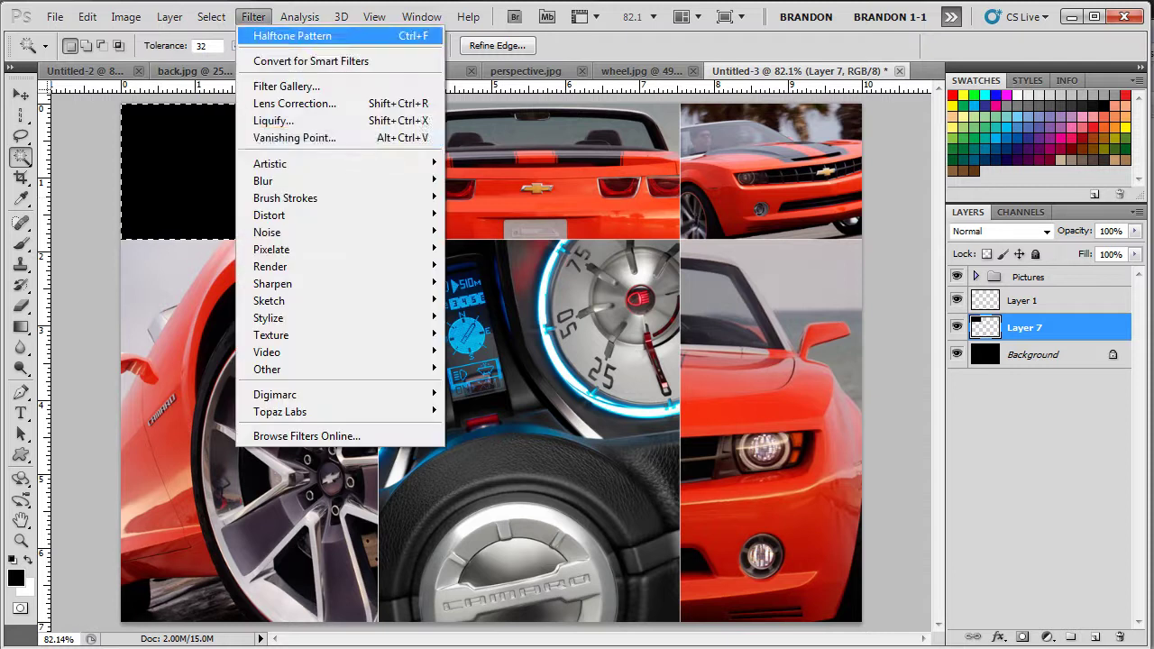
{"action": "mouse_move", "coordinate": [271, 300]}
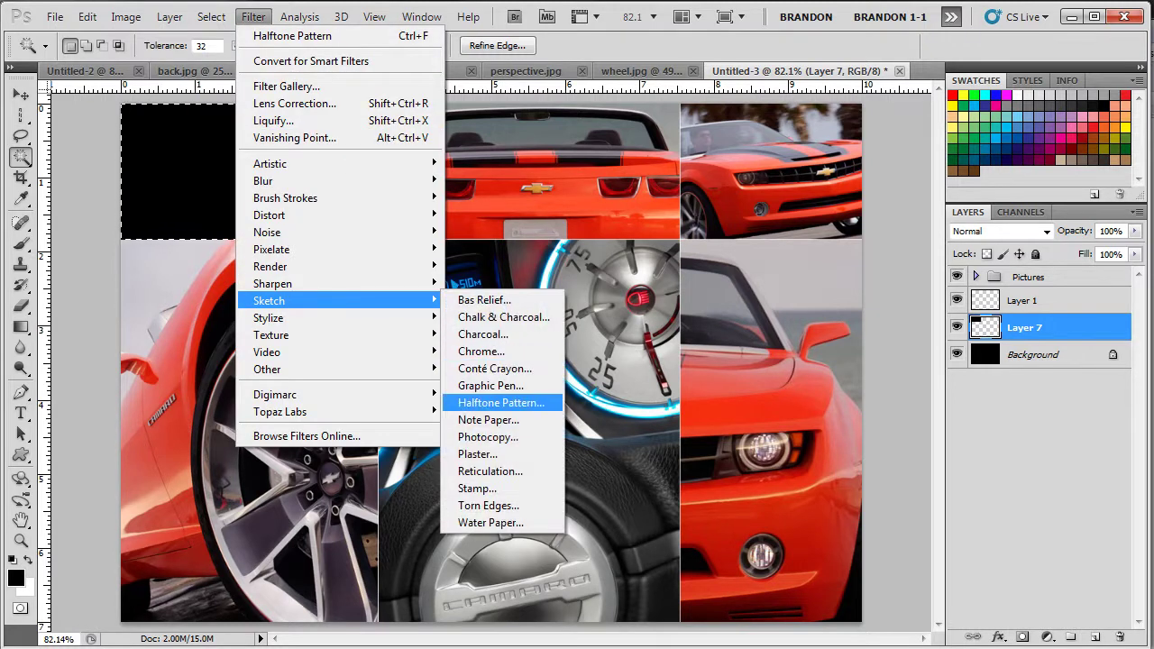
{"action": "left_click", "coordinate": [501, 402]}
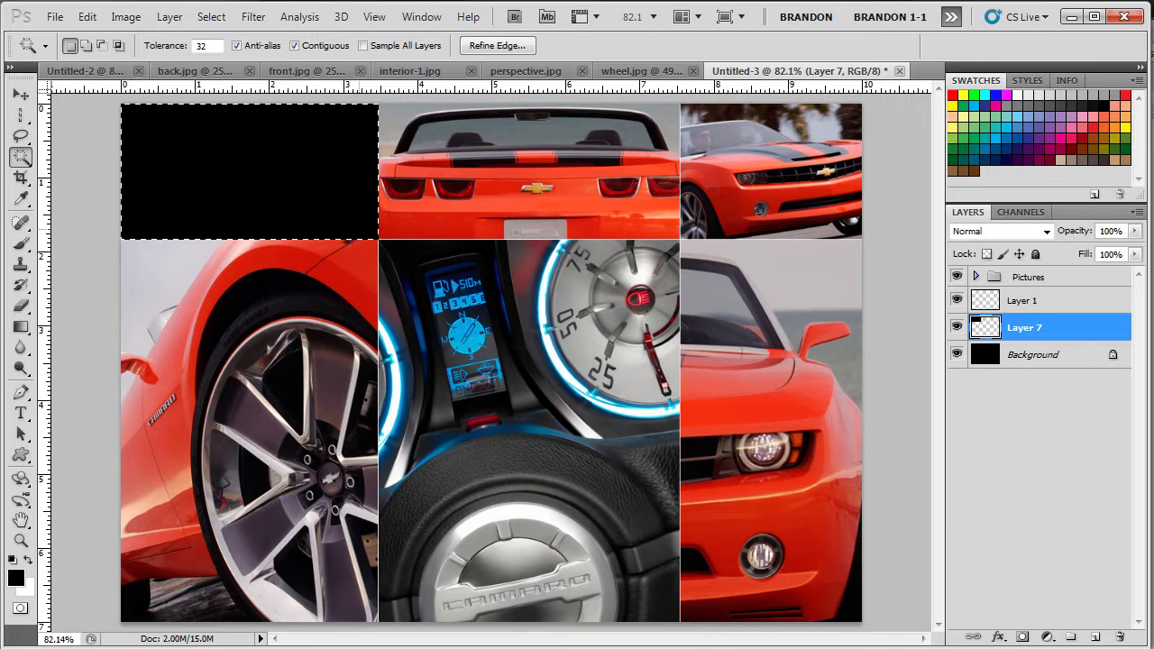
{"action": "key", "text": "Delete"}
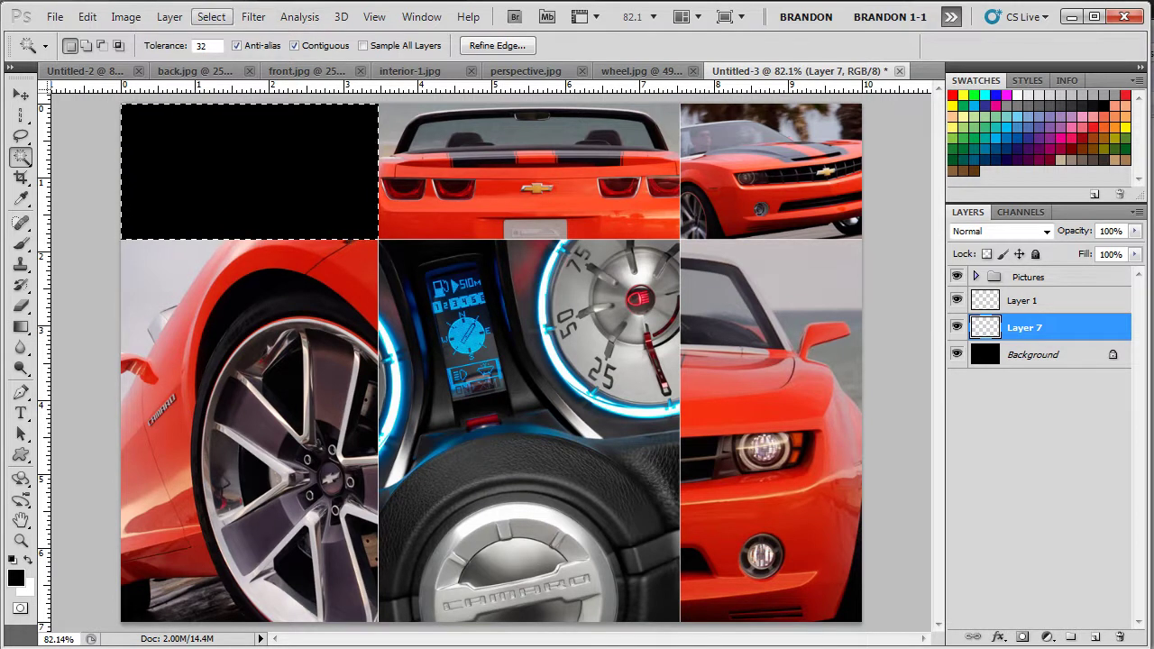
Try to apply the Halftone Pattern filter to the selected cell while its layer is empty.
{"action": "left_click", "coordinate": [253, 17]}
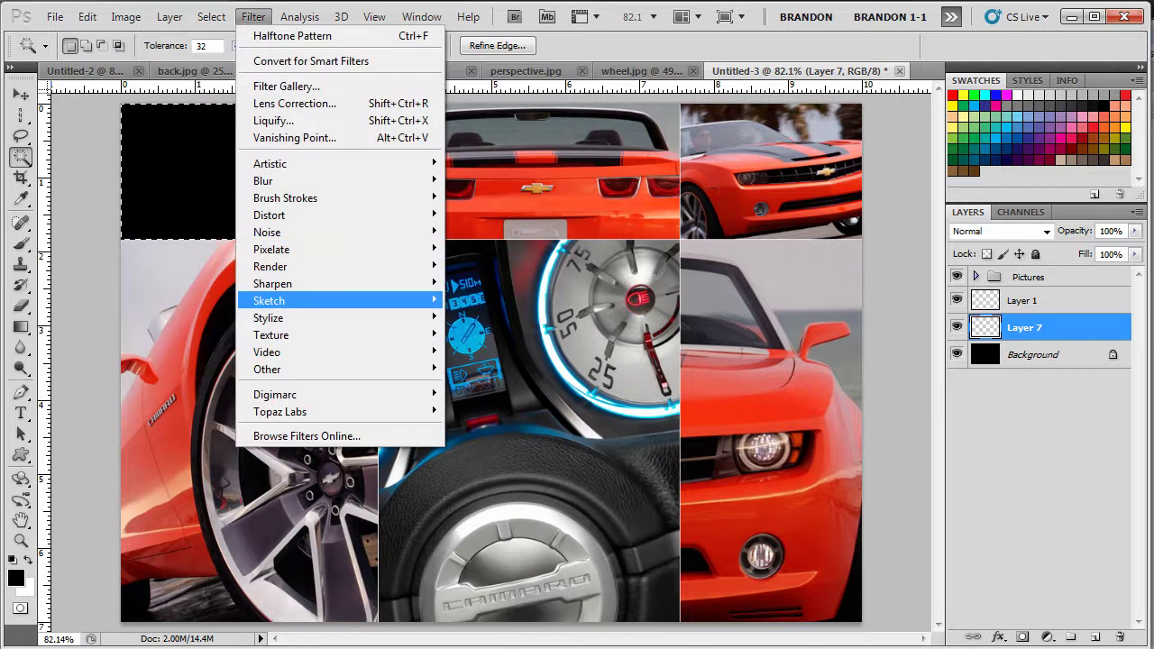
{"action": "mouse_move", "coordinate": [271, 300]}
{"action": "left_click", "coordinate": [501, 403]}
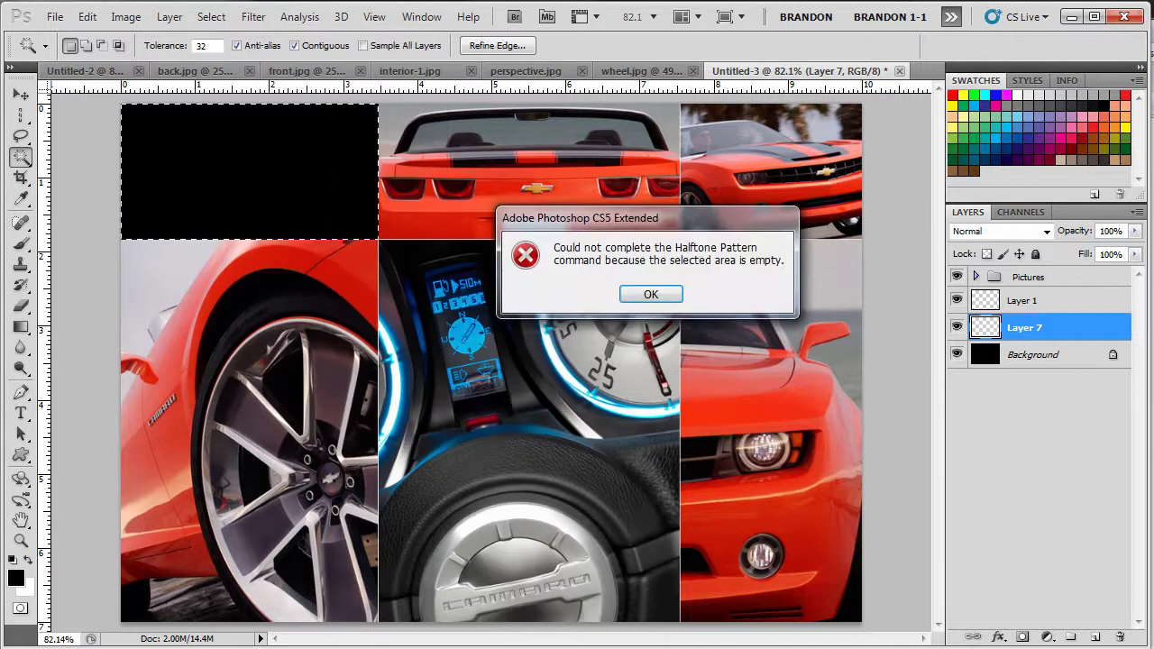
{"action": "key", "text": "Return"}
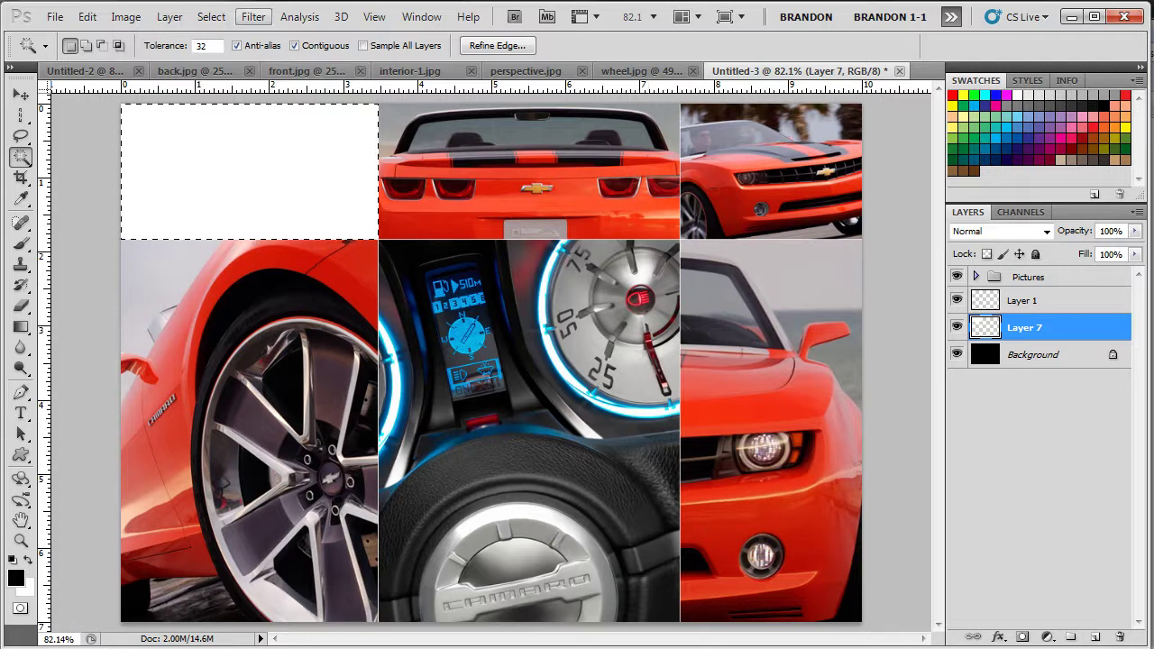
Apply the Halftone Pattern filter with the Dot pattern type to the white upper left cell, raising the size and contrast for larger, crisper checks.
{"action": "left_click", "coordinate": [254, 16]}
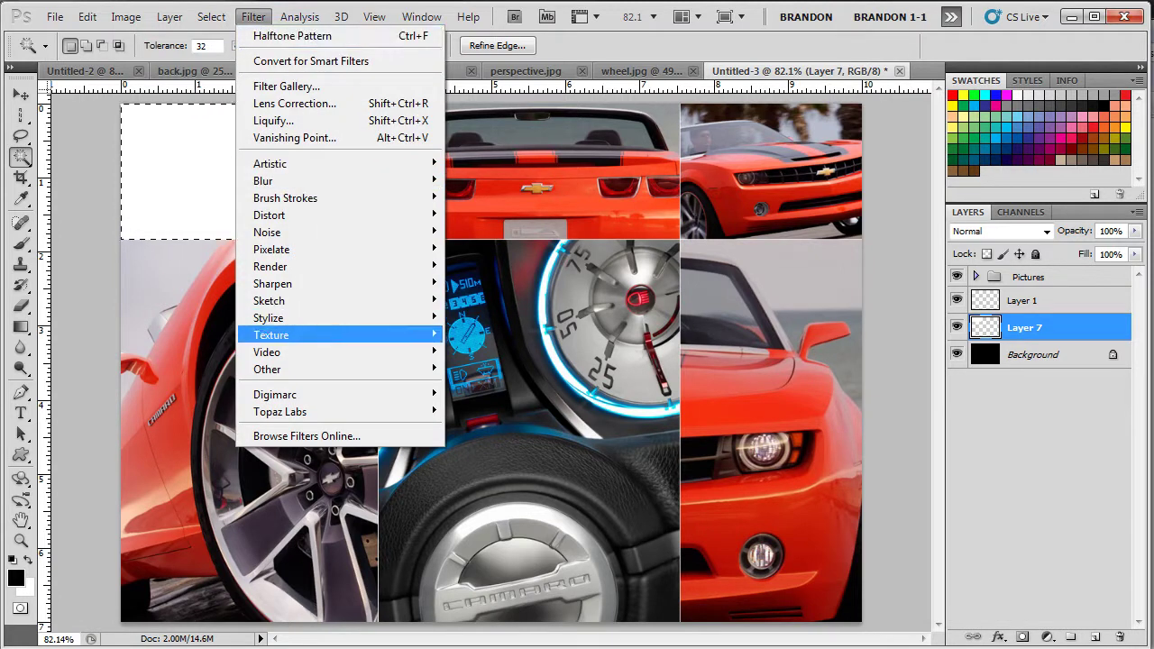
{"action": "mouse_move", "coordinate": [271, 300]}
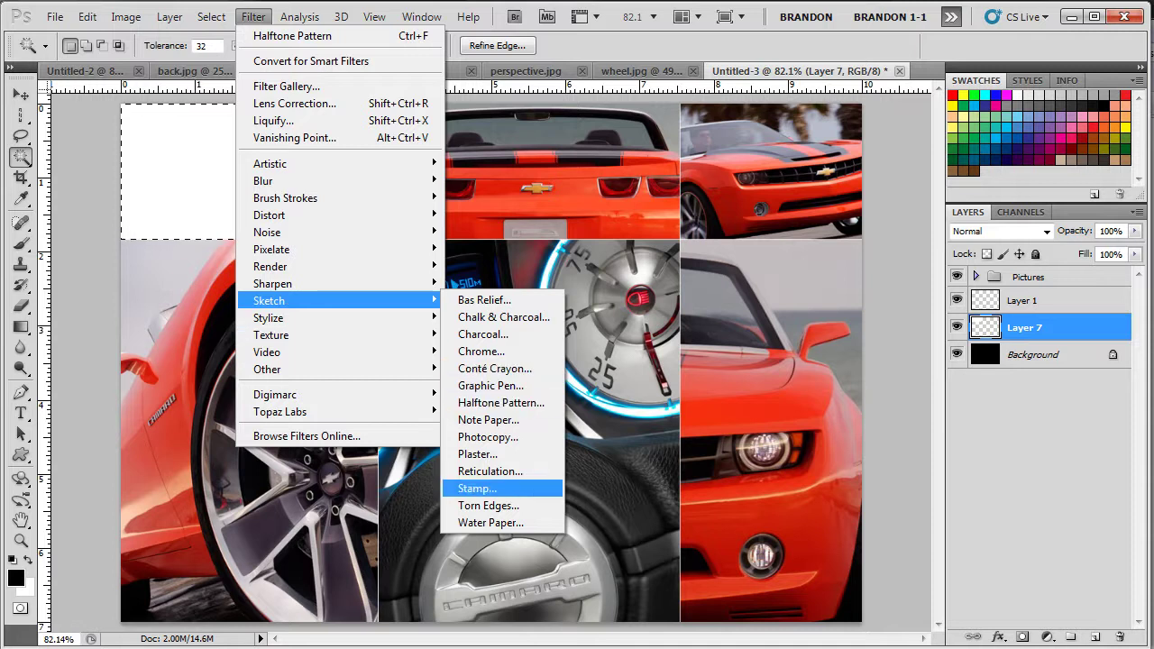
{"action": "left_click", "coordinate": [501, 402]}
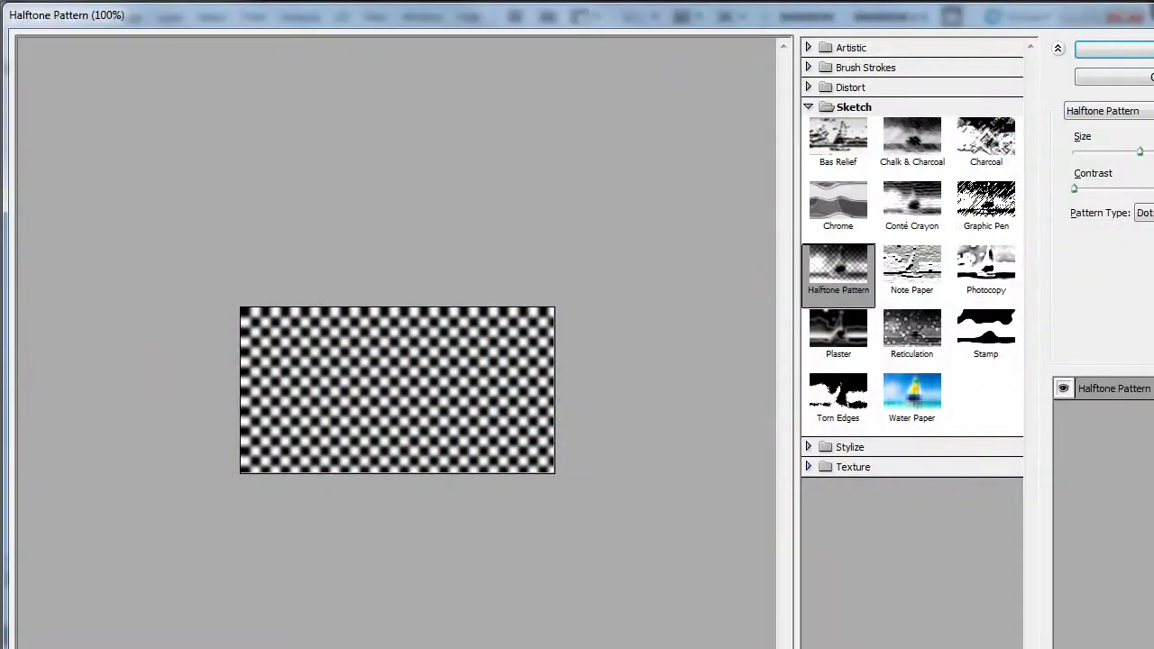
{"action": "left_click_drag", "start_coordinate": [1075, 188], "coordinate": [1124, 189]}
{"action": "left_click_drag", "start_coordinate": [1140, 151], "coordinate": [1153, 152]}
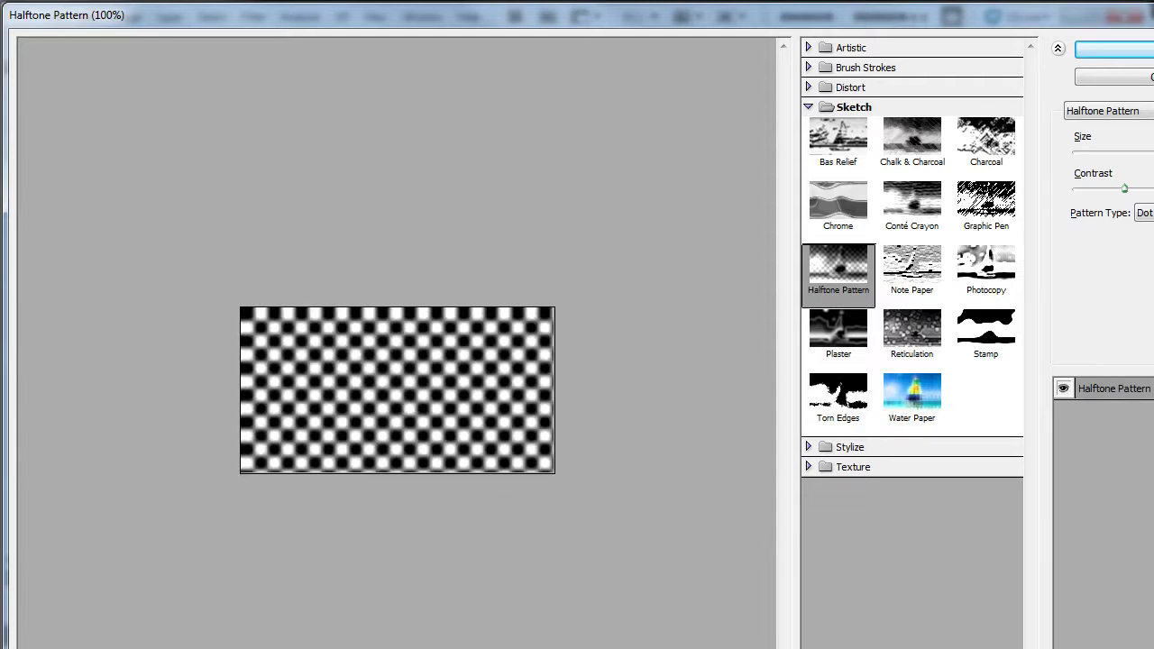
{"action": "key", "text": "Return"}
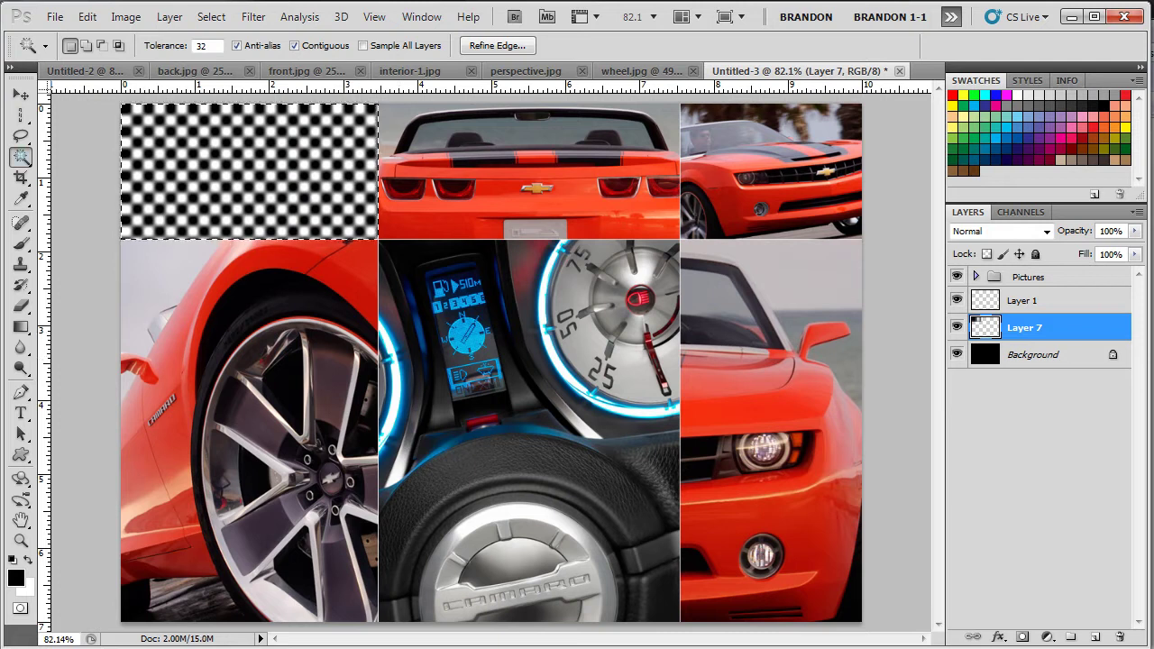
Add a layer mask to the checkered Layer 7 from the cell selection and set up a black-to-transparent radial gradient.
{"action": "key", "text": "g"}
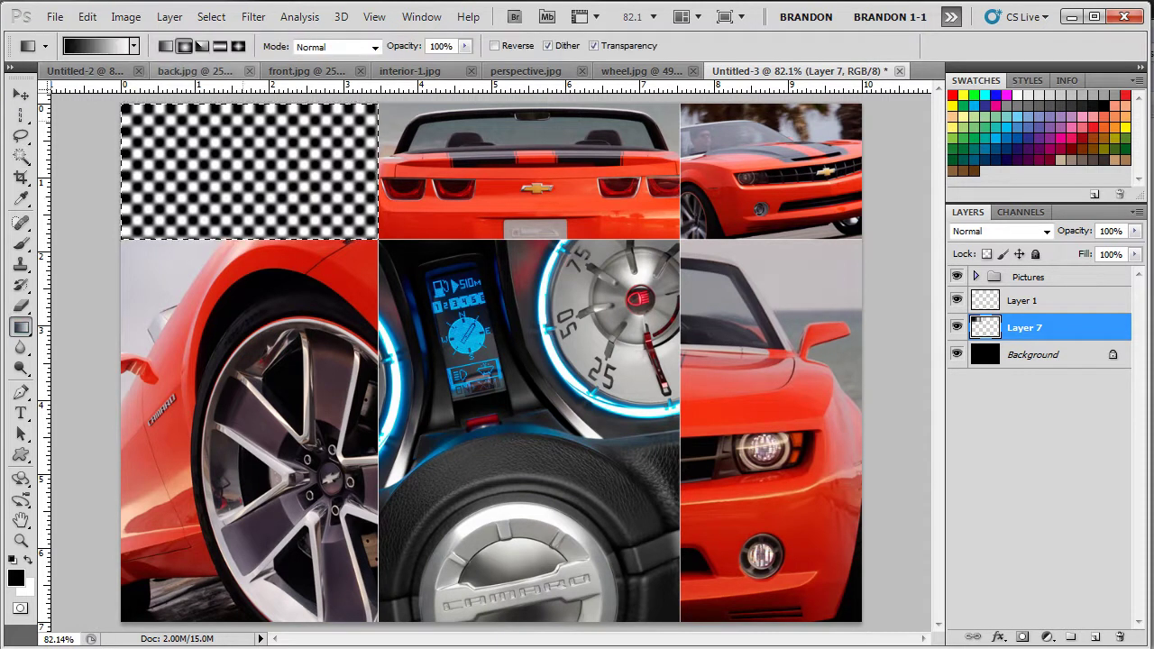
{"action": "left_click", "coordinate": [1023, 636]}
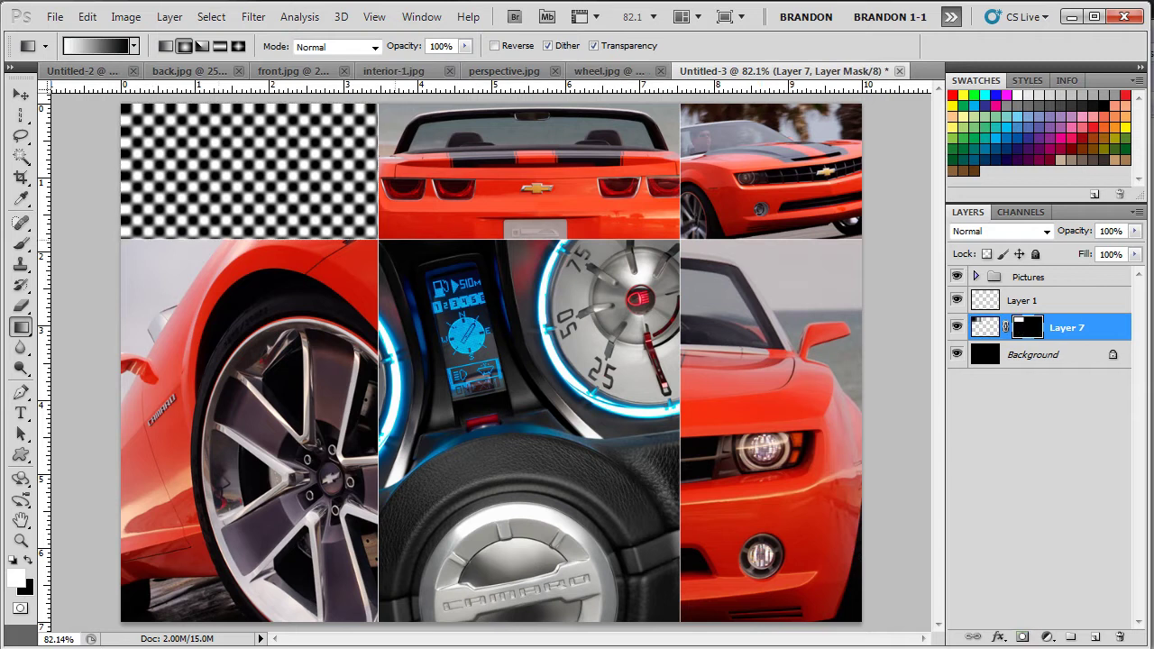
{"action": "left_click", "coordinate": [134, 45]}
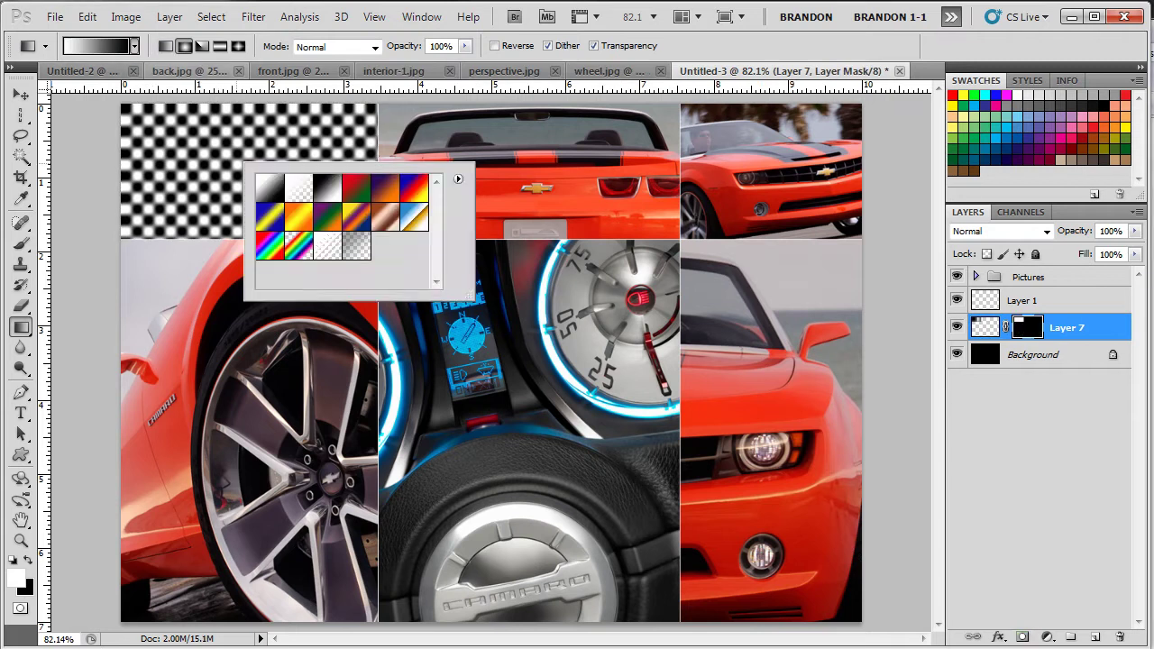
{"action": "double_click", "coordinate": [299, 187]}
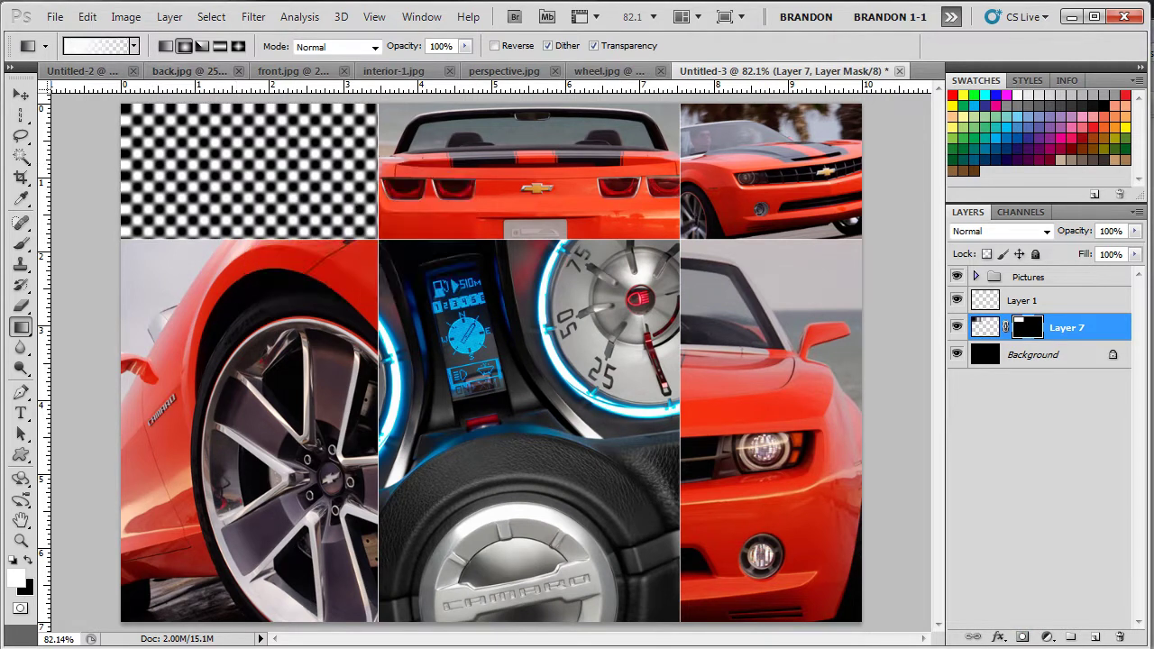
{"action": "key", "text": "x"}
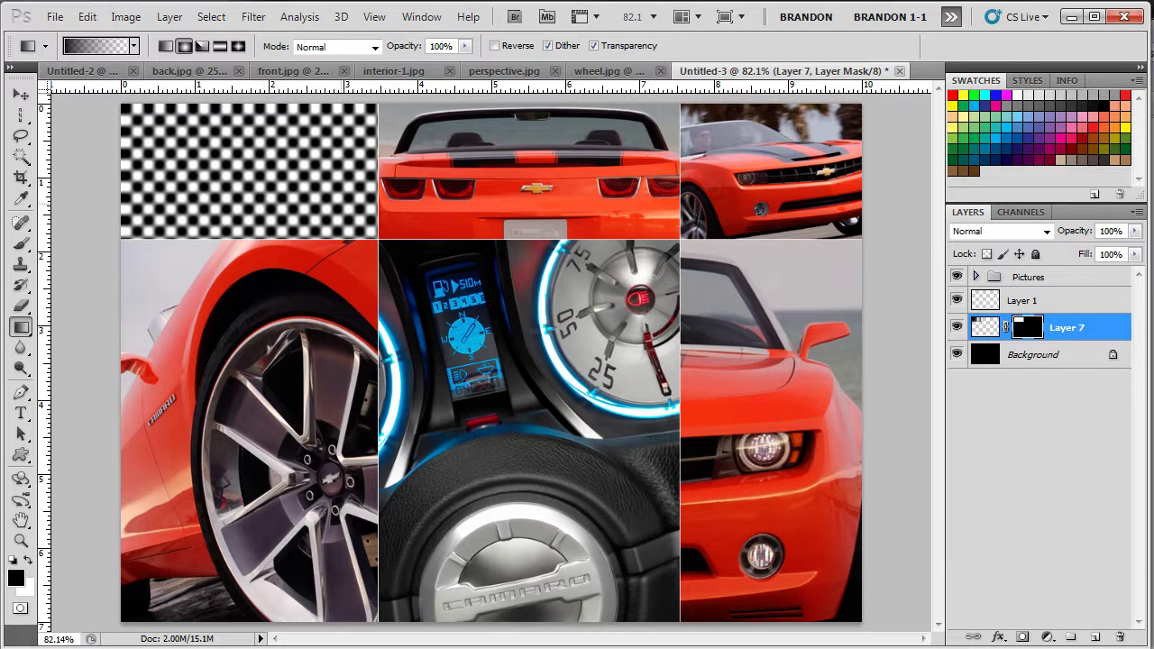
Draw a wide radial gradient from the checkered cell's middle on the mask, invert the mask and lower the layer's opacity to 32%.
{"action": "left_click_drag", "start_coordinate": [248, 159], "coordinate": [380, 239]}
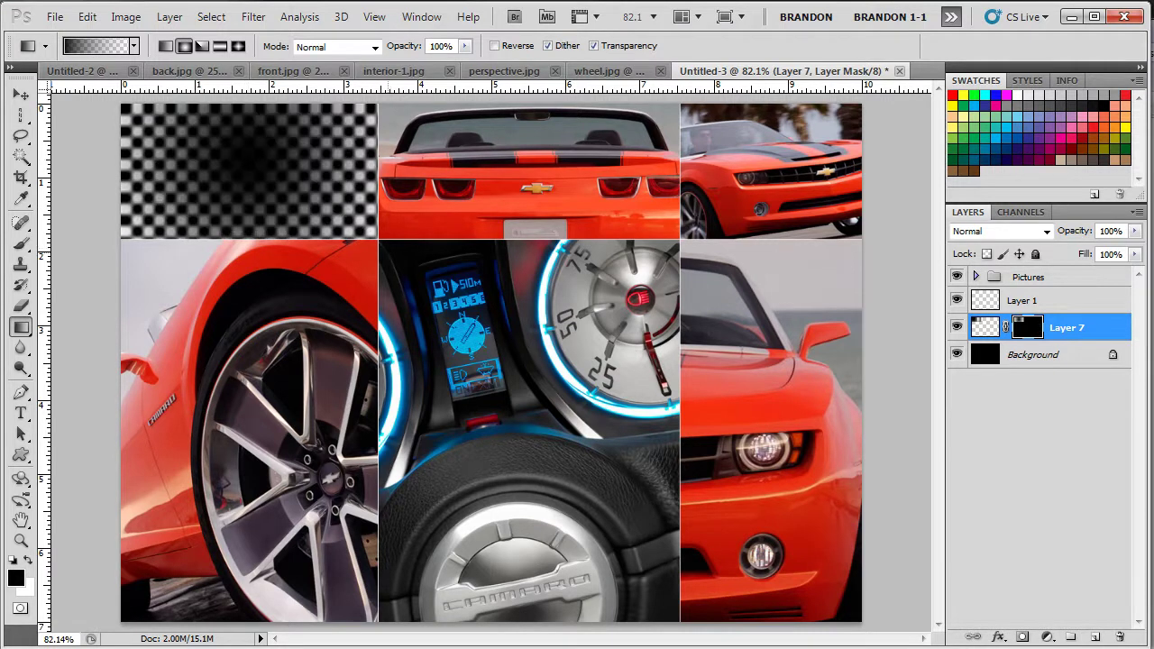
{"action": "key", "text": "ctrl+z"}
{"action": "left_click_drag", "start_coordinate": [254, 172], "coordinate": [455, 293]}
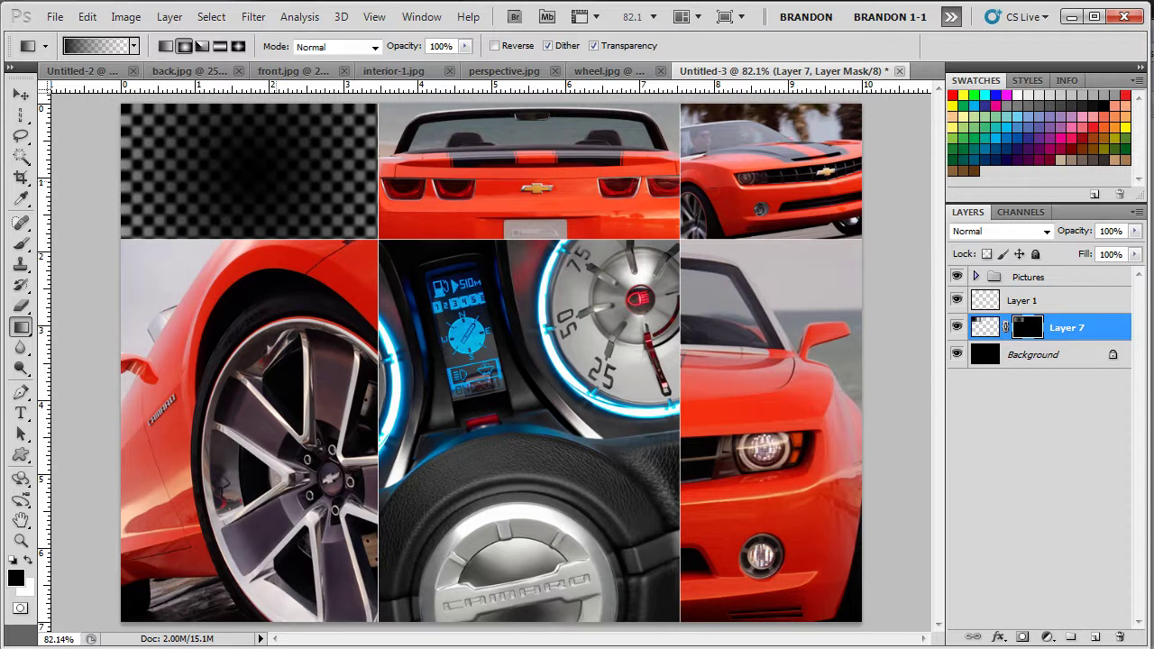
{"action": "key", "text": "ctrl+i"}
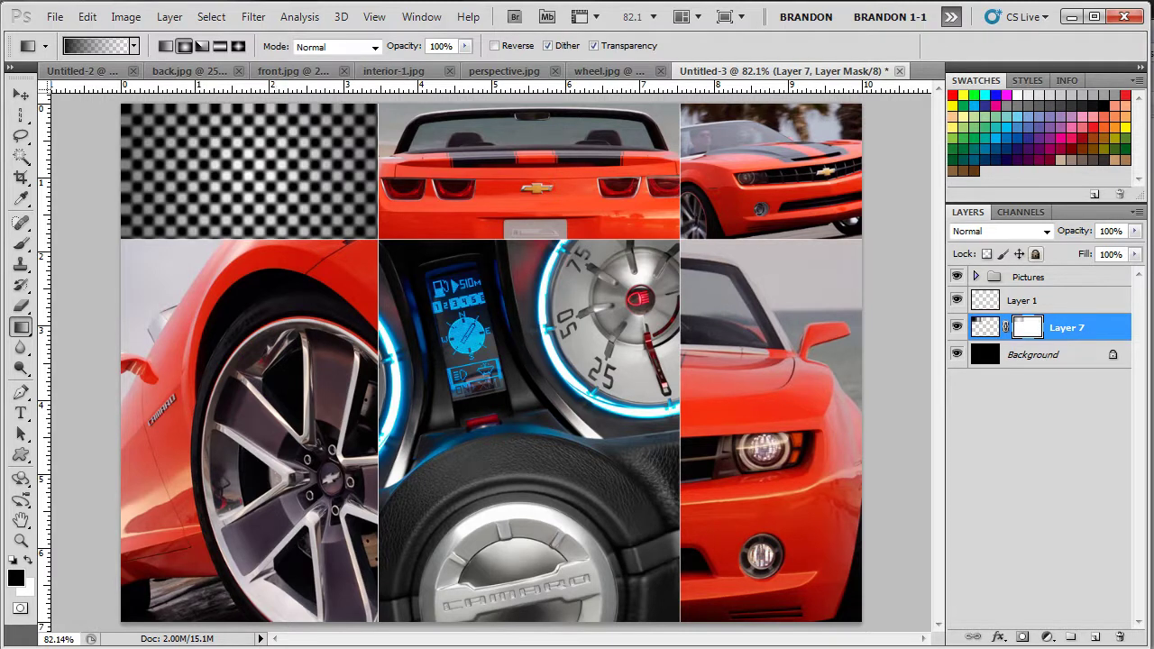
{"action": "left_click_drag", "start_coordinate": [1074, 231], "coordinate": [1017, 231]}
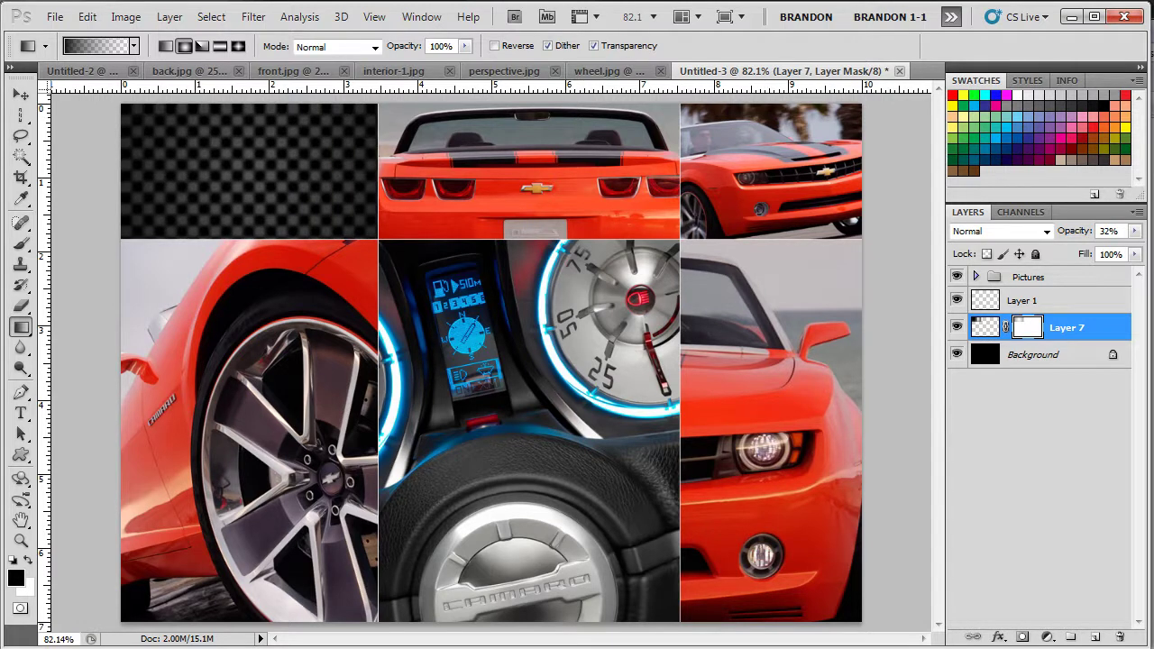
Open chevy logo.png from the Camaro Poster folder in Mini Bridge and move the logo into the collage's checkered cell.
{"action": "left_click", "coordinate": [548, 16]}
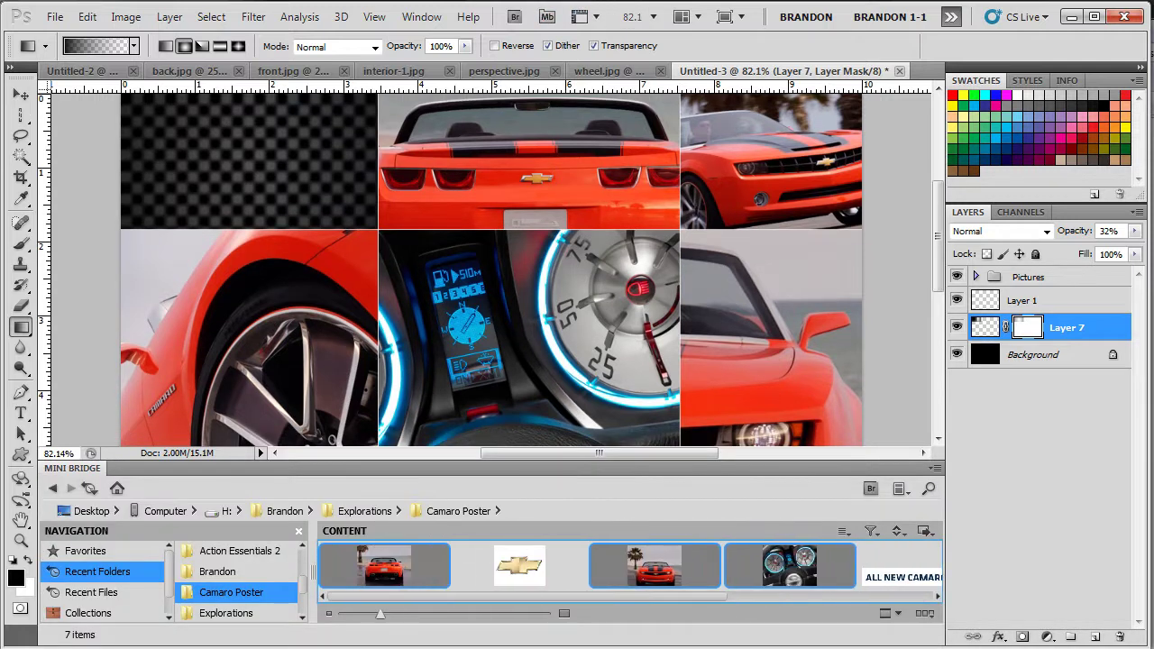
{"action": "double_click", "coordinate": [519, 567]}
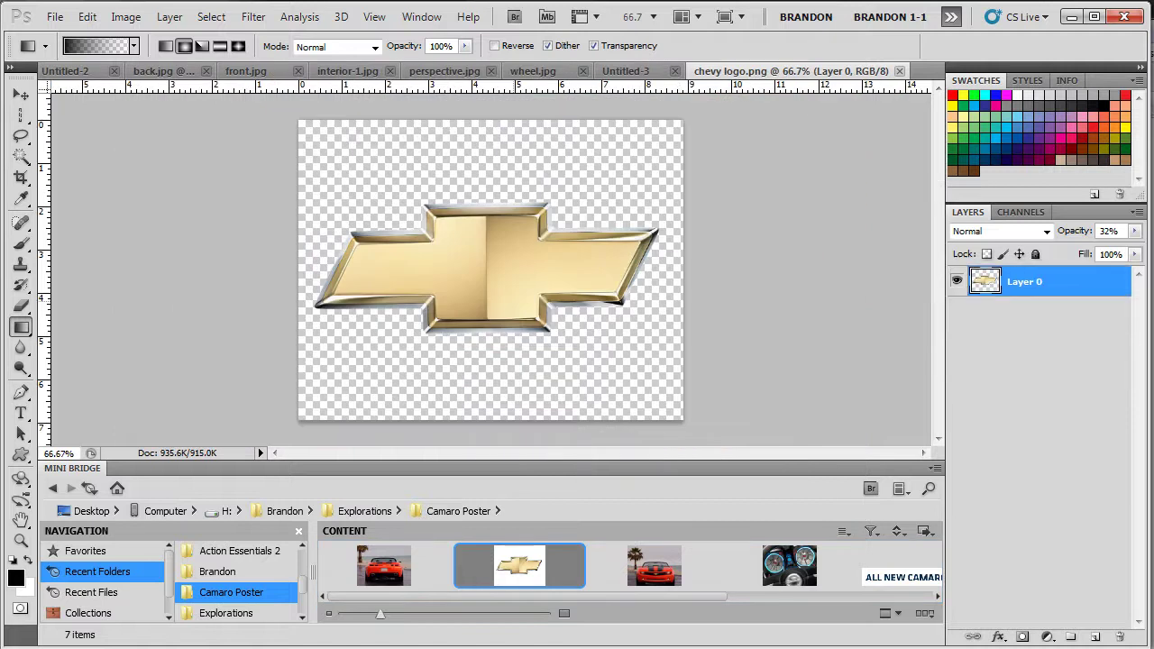
{"action": "right_click", "coordinate": [826, 469]}
{"action": "left_click", "coordinate": [870, 480]}
{"action": "key", "text": "v"}
{"action": "left_click_drag", "start_coordinate": [515, 352], "coordinate": [291, 209]}
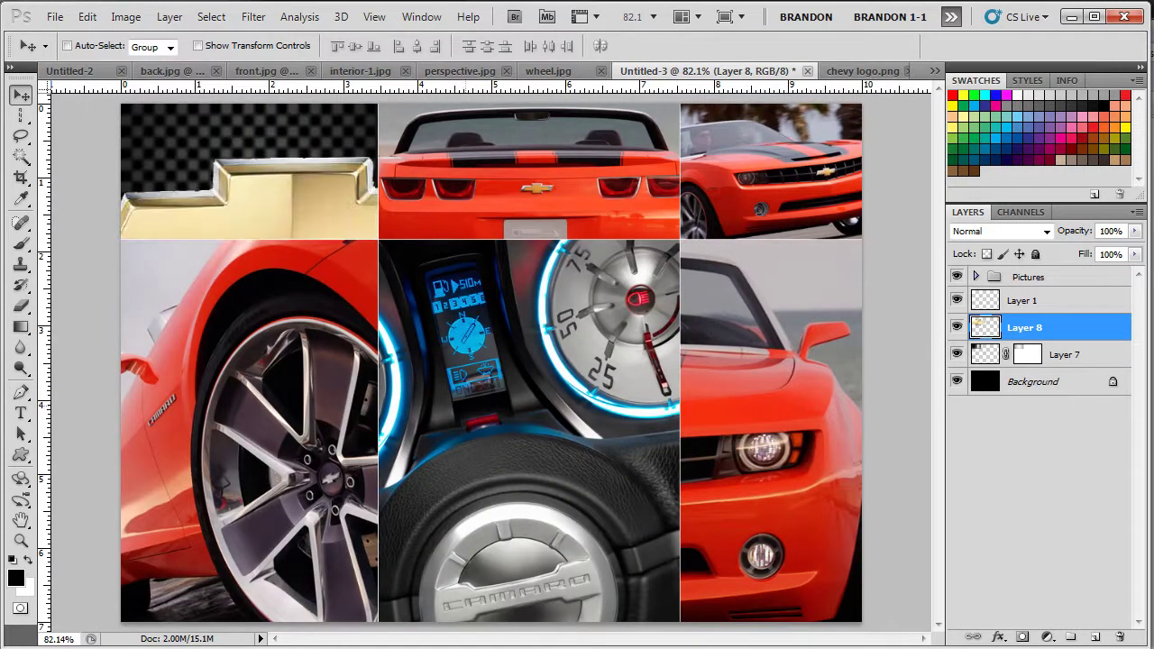
Scale the Chevy logo proportionally to 27.90% and place it in the middle of the checkered cell.
{"action": "key", "text": "ctrl+t"}
{"action": "key", "text": "ctrl+0"}
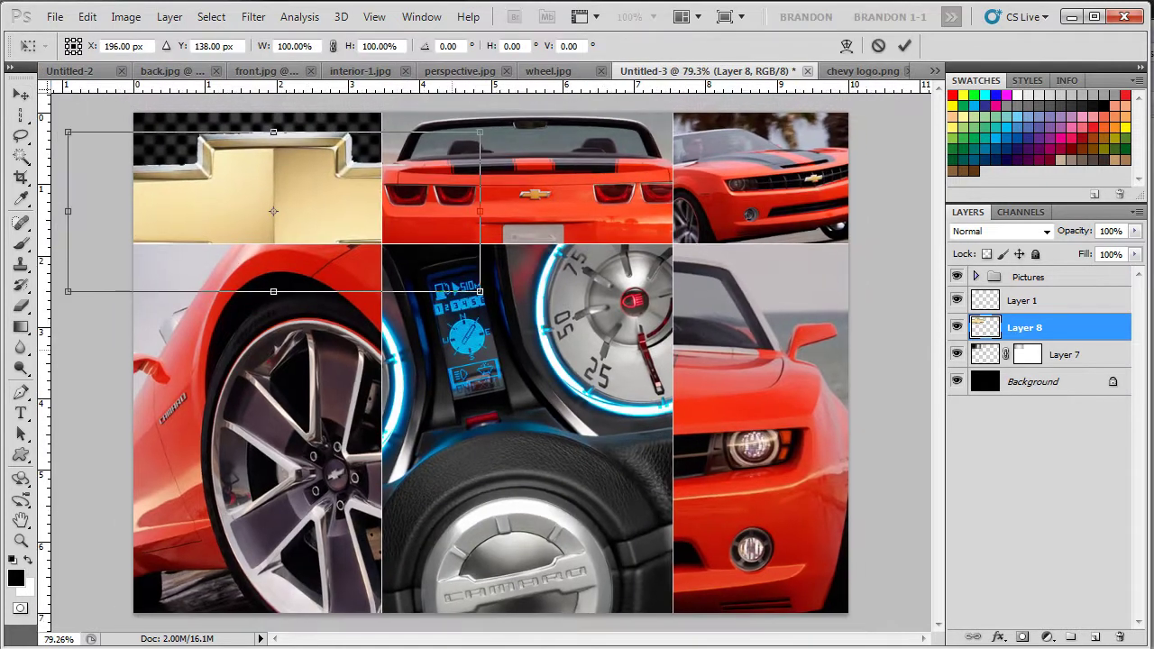
{"action": "left_click_drag", "start_coordinate": [479, 291], "coordinate": [261, 177]}
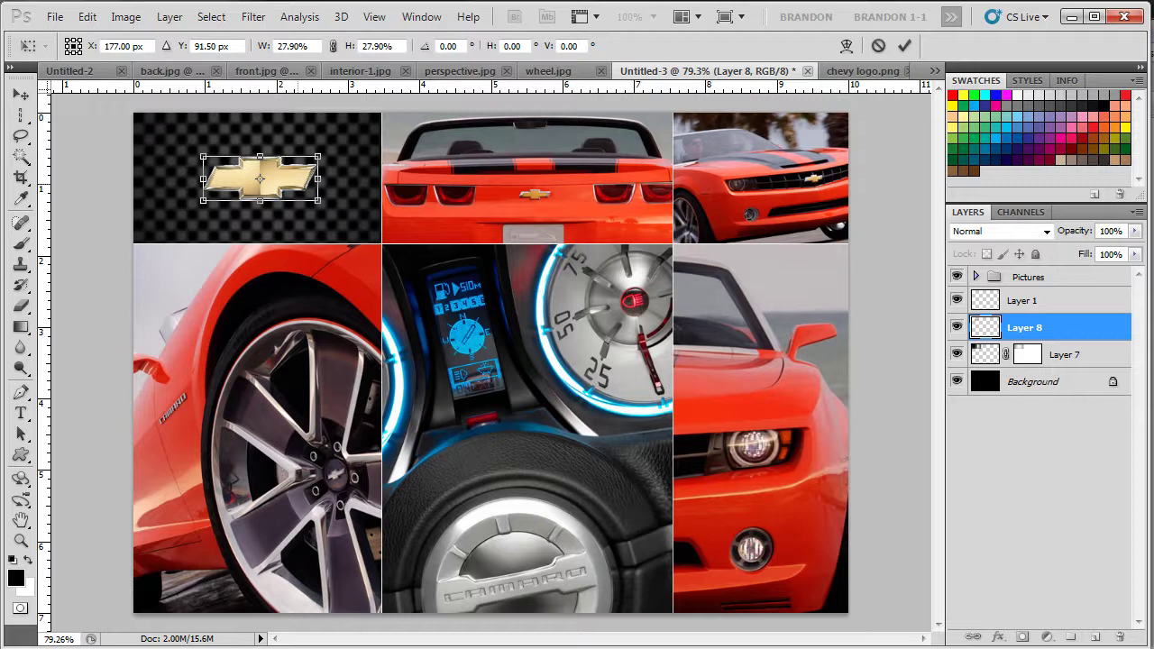
{"action": "key", "text": "Return"}
Add the text "THE ALL NEW CAMARO" in Arial Black and fill it with white.
{"action": "key", "text": "t"}
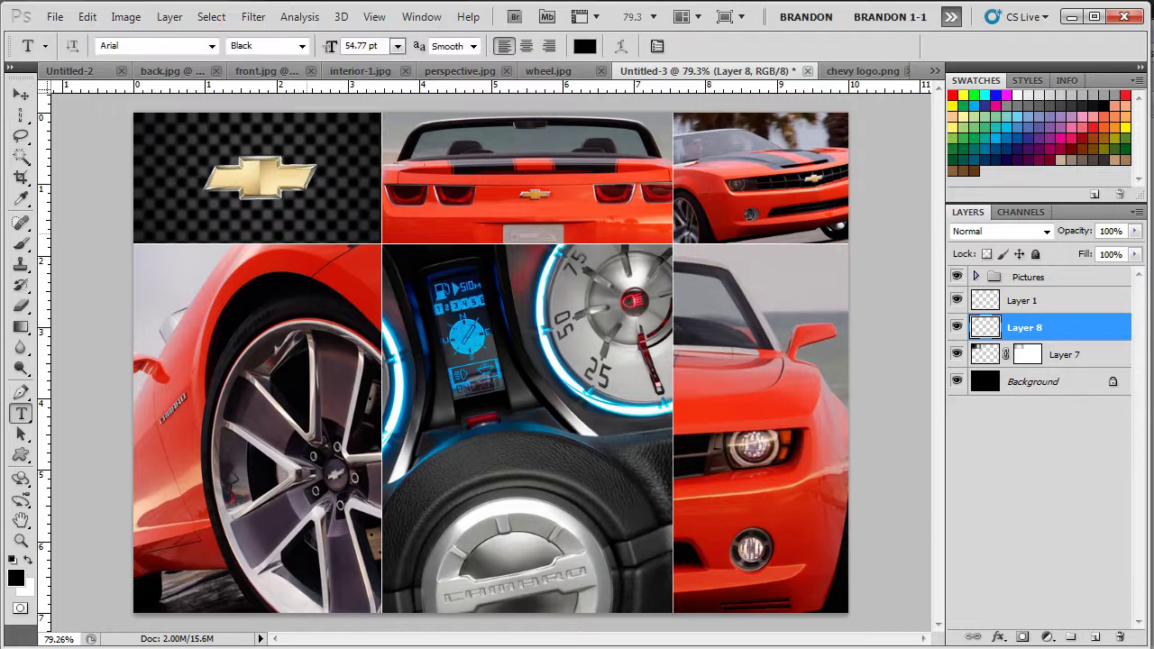
{"action": "left_click", "coordinate": [308, 231]}
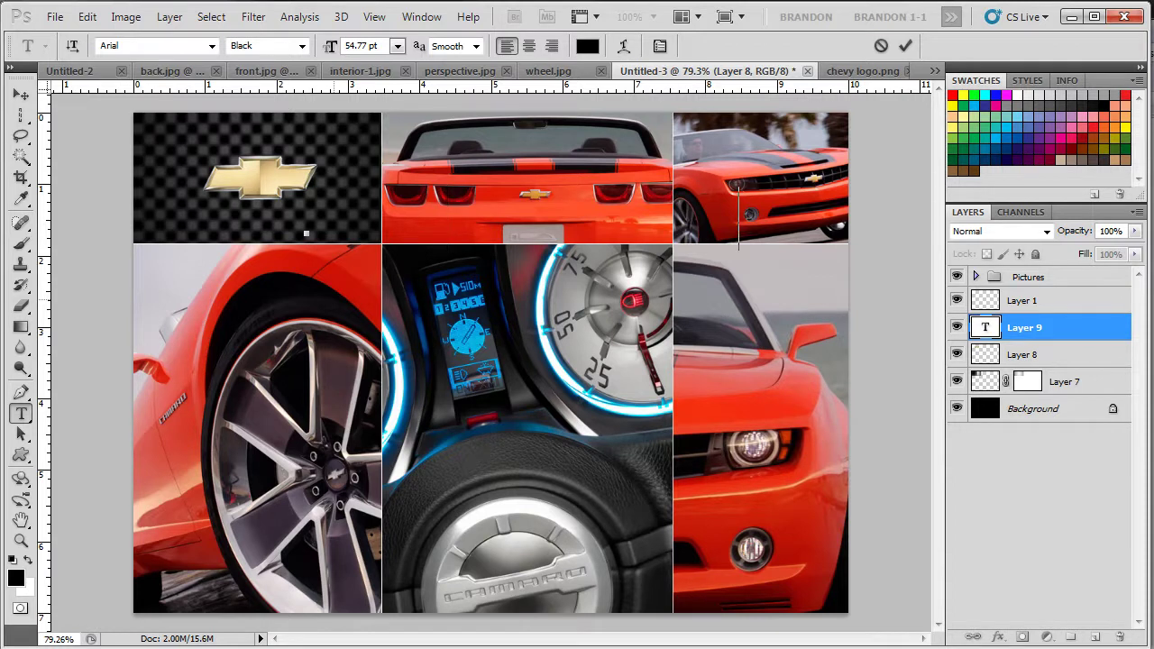
{"action": "type", "text": "Th"}
{"action": "key", "text": "ctrl+Return"}
{"action": "key", "text": "ctrl+BackSpace"}
Scale the "THE ALL NEW CAMARO" text proportionally to 34.34% and position it above the logo across the checkered cell.
{"action": "key", "text": "ctrl+t"}
{"action": "left_click_drag", "start_coordinate": [307, 186], "coordinate": [140, 140]}
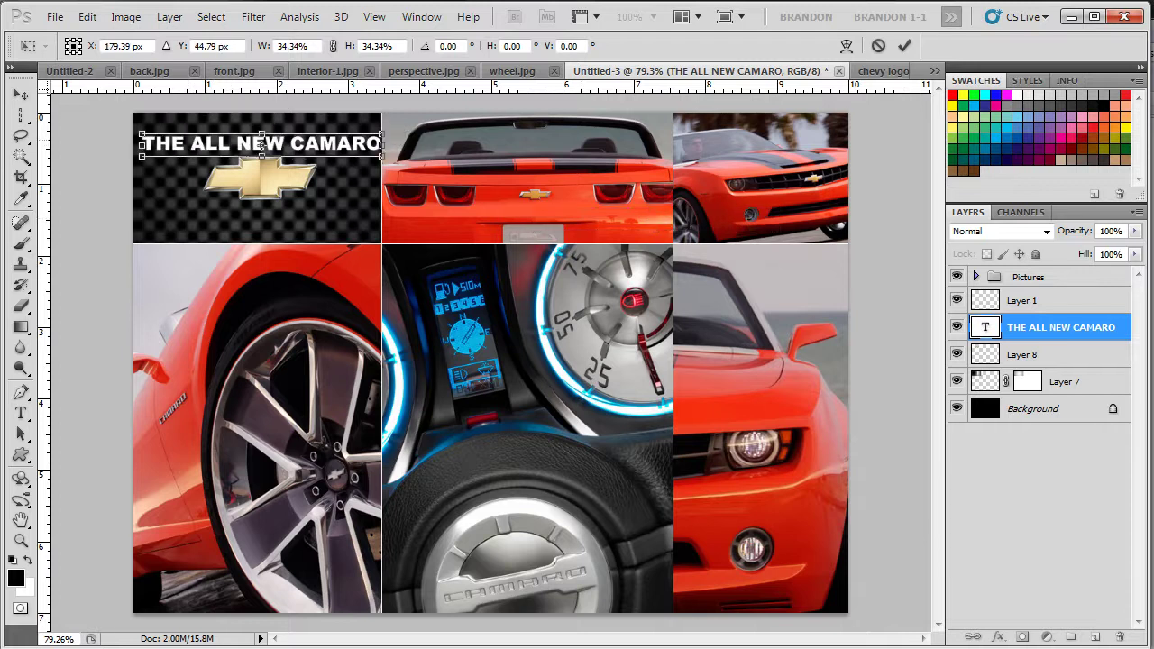
{"action": "left_click_drag", "start_coordinate": [263, 145], "coordinate": [259, 144]}
{"action": "key", "text": "Up"}
{"action": "key", "text": "Up"}
{"action": "key", "text": "Up"}
{"action": "key", "text": "Up"}
{"action": "key", "text": "Return"}
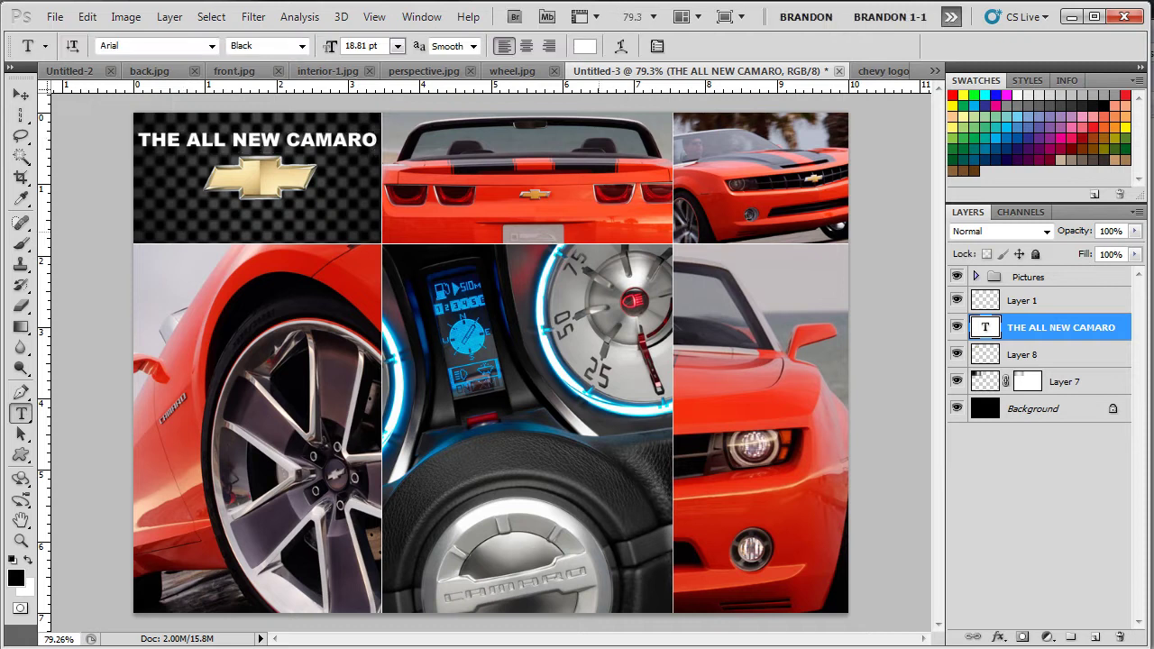
Add a second white Arial Black text reading "COMING THIS FALL" in the checkered cell at 48.77 pt.
{"action": "left_click", "coordinate": [223, 239]}
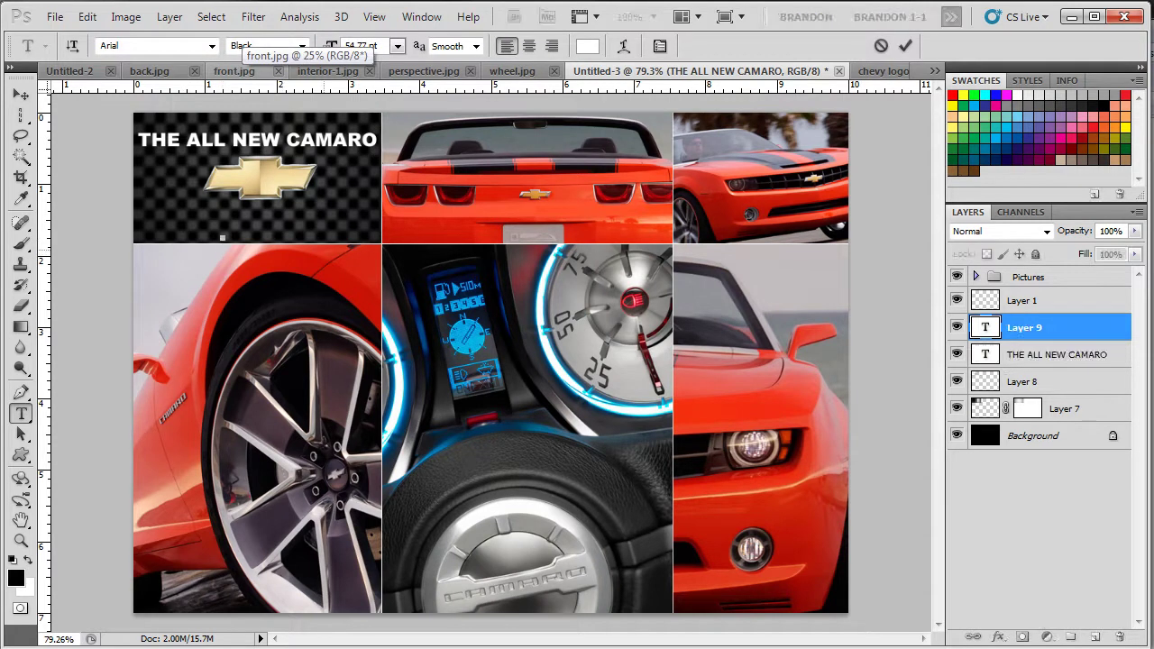
{"action": "key", "text": "ctrl+shift+comma"}
{"action": "key", "text": "ctrl+shift+comma"}
{"action": "key", "text": "ctrl+shift+comma"}
{"action": "type", "text": "2011ING FALL 2011"}
{"action": "key", "text": "ctrl+Return"}
{"action": "key", "text": "ctrl+Return"}
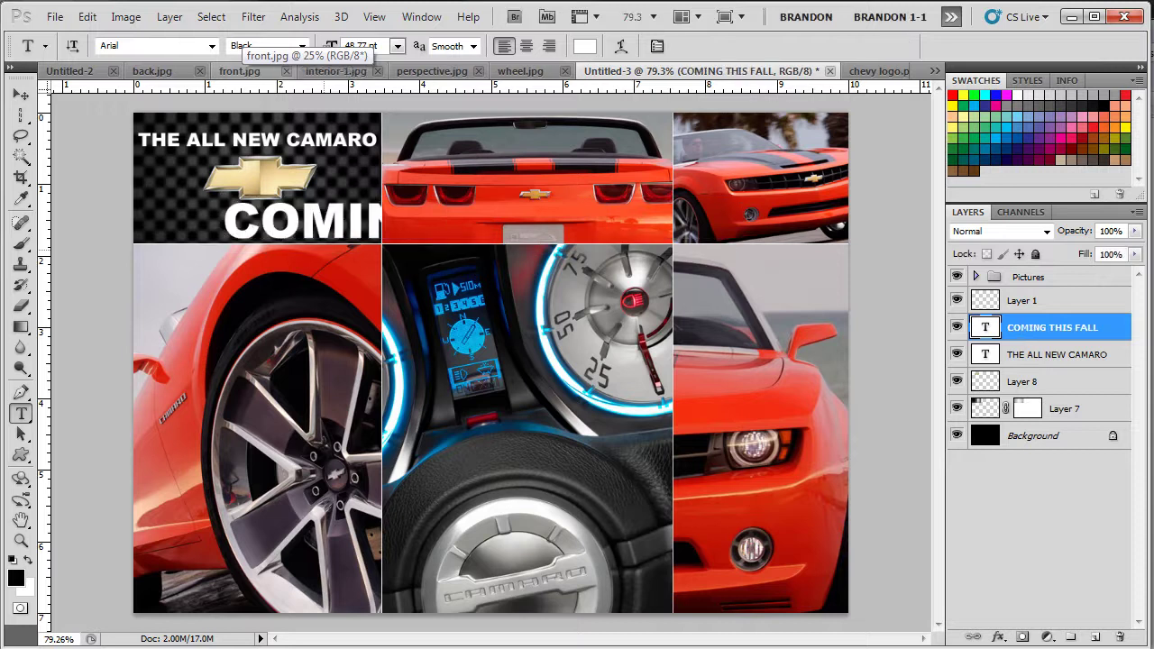
Scale the "COMING THIS FALL" text proportionally to 41.72% and position it below the logo in the checkered cell.
{"action": "key", "text": "ctrl+t"}
{"action": "left_click_drag", "start_coordinate": [223, 196], "coordinate": [515, 232]}
{"action": "left_click_drag", "start_coordinate": [622, 242], "coordinate": [256, 229]}
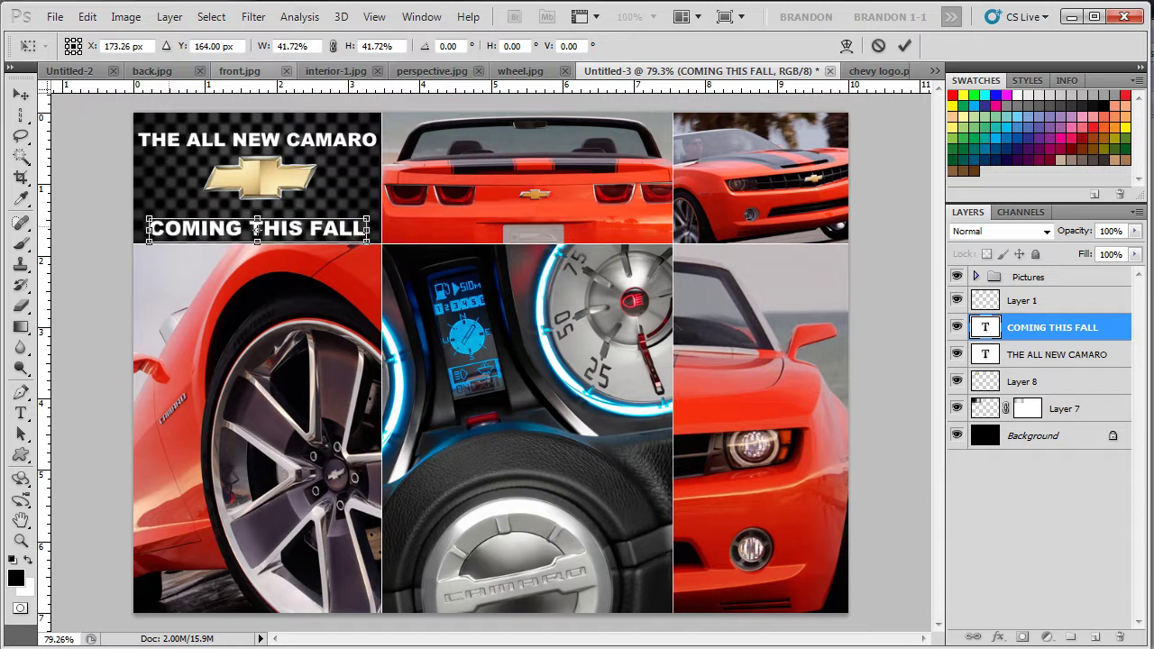
{"action": "key", "text": "Return"}
Align the horizontal centers of the two text layers and the logo, and nudge the logo slightly down between the lines.
{"action": "left_click", "coordinate": [1026, 382], "text": "shift"}
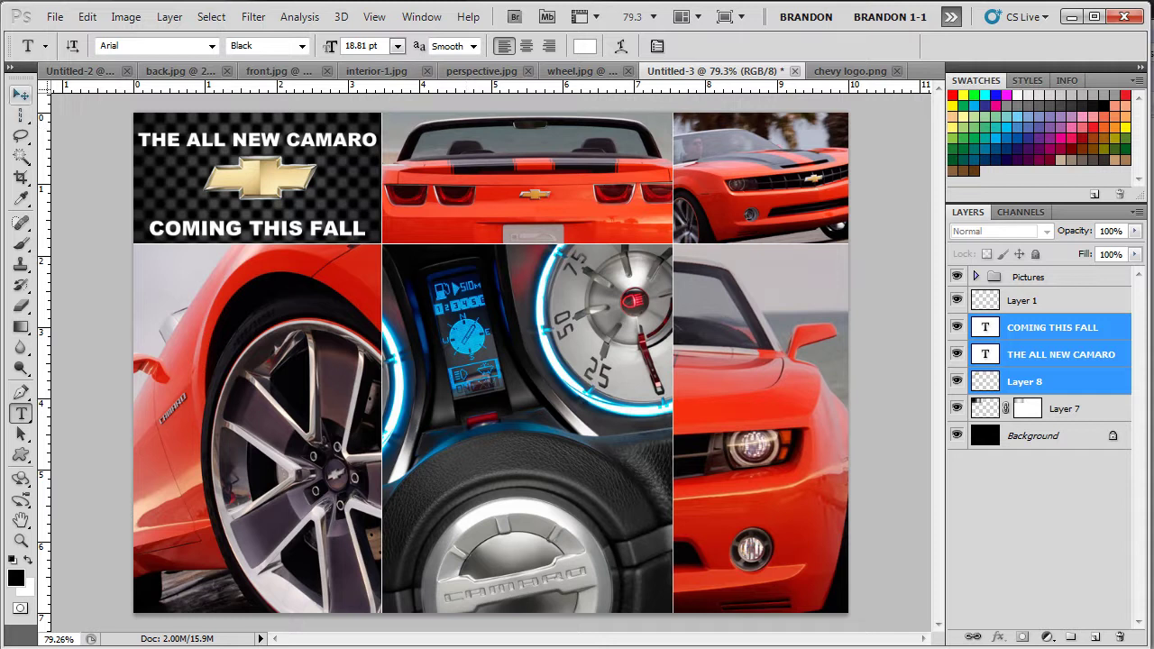
{"action": "left_click", "coordinate": [20, 93]}
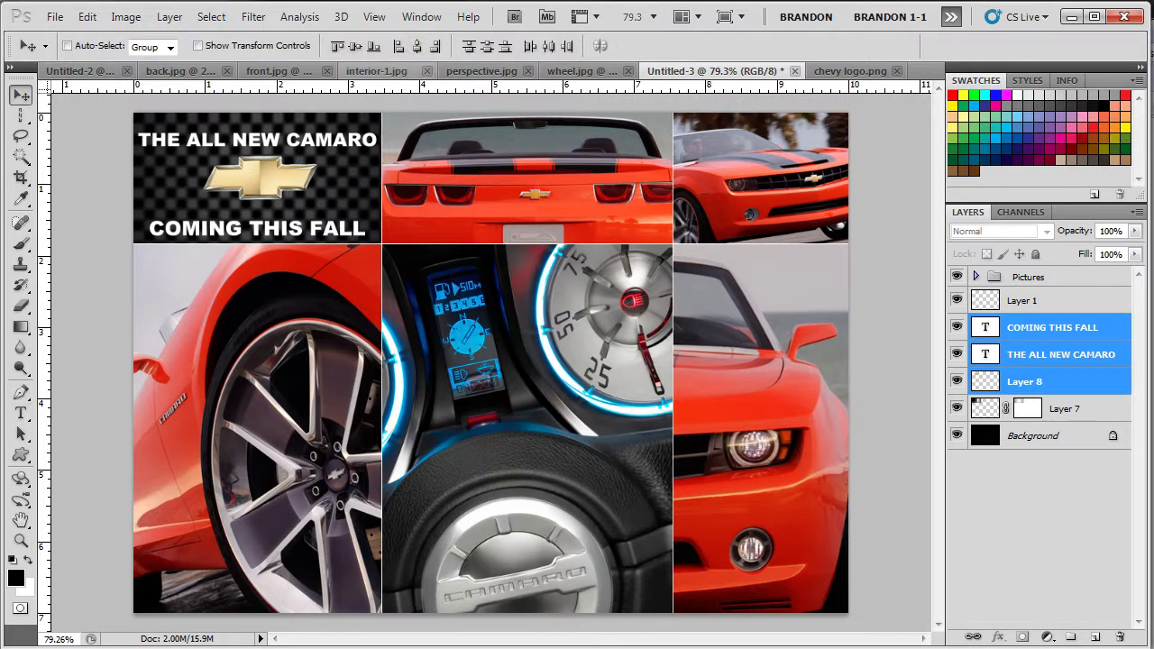
{"action": "left_click", "coordinate": [417, 46]}
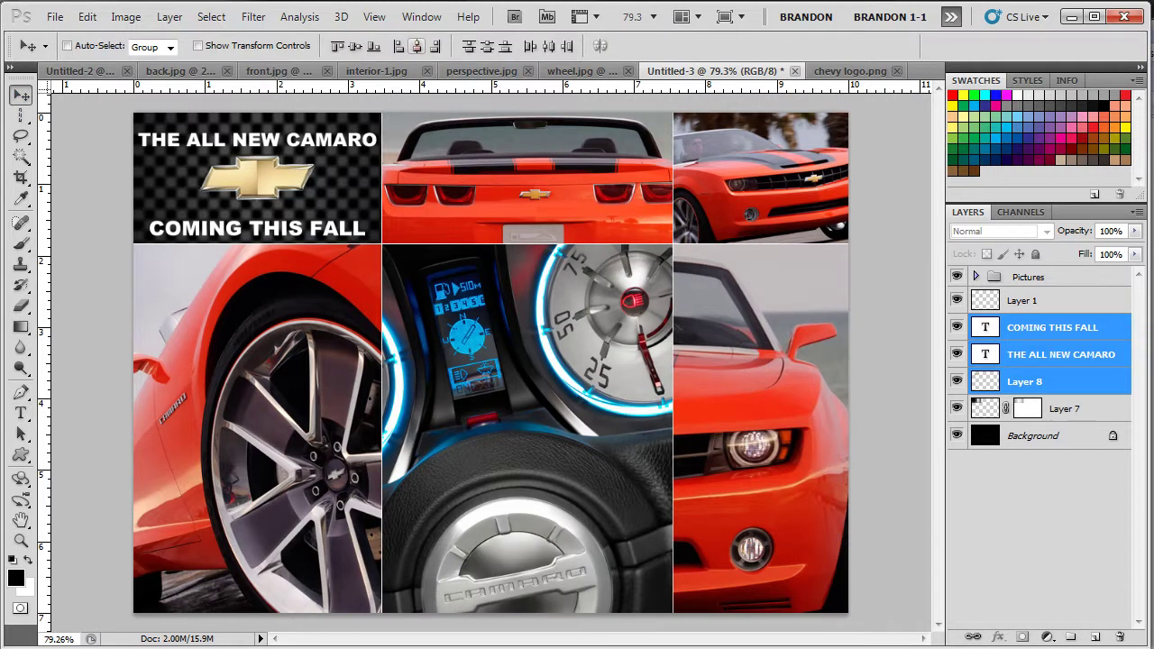
{"action": "left_click", "coordinate": [1025, 382]}
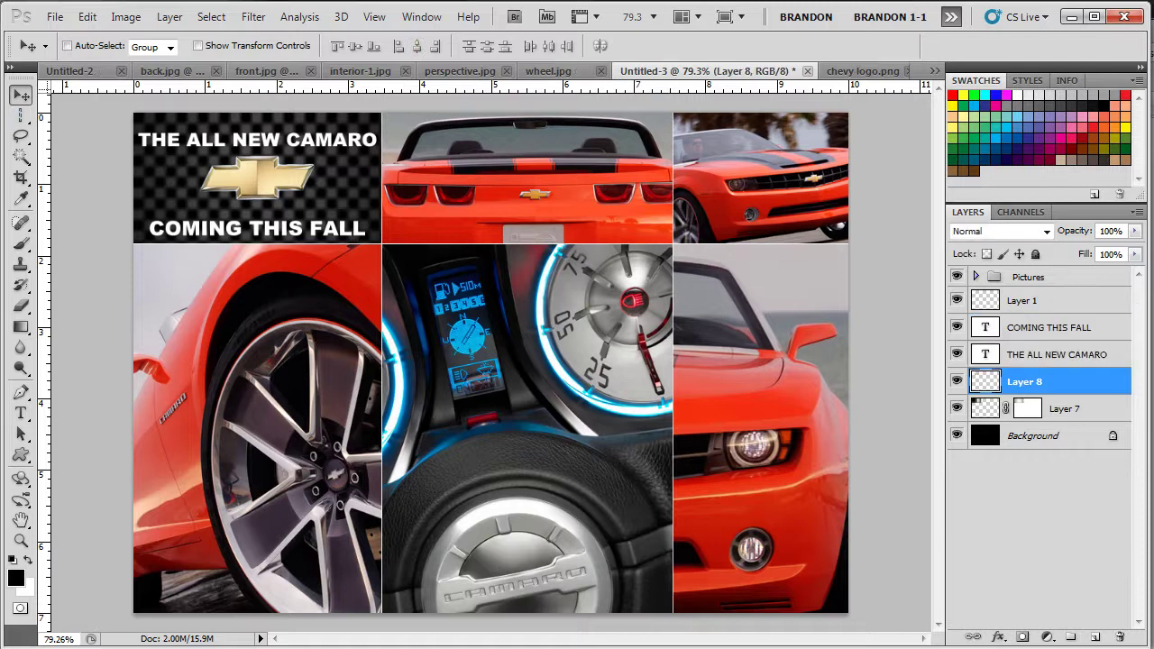
{"action": "key", "text": "Down"}
{"action": "key", "text": "Down"}
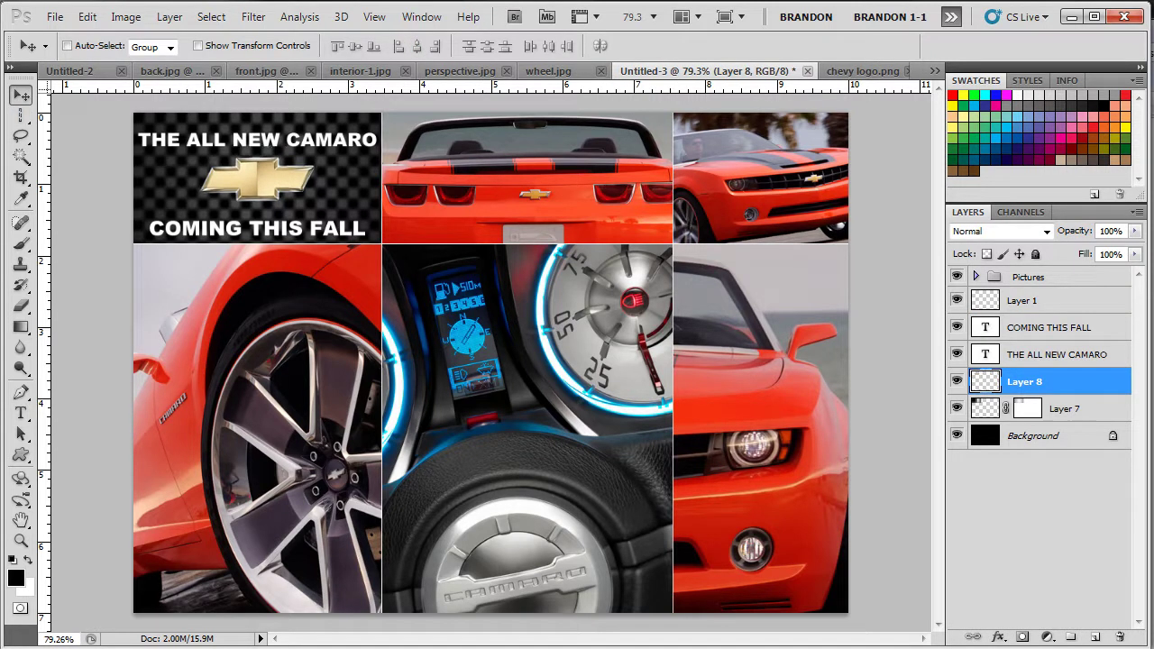